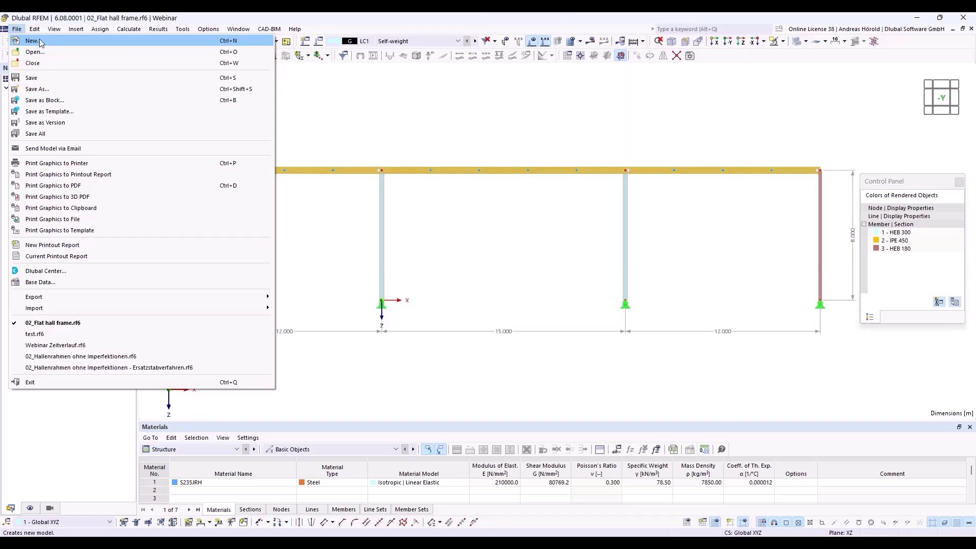
- Start a new model named 01_Two-span beam with type 2D | XZ | Plane Stress and the Steel Design add-on enabled
{"action": "key", "text": "Escape"}
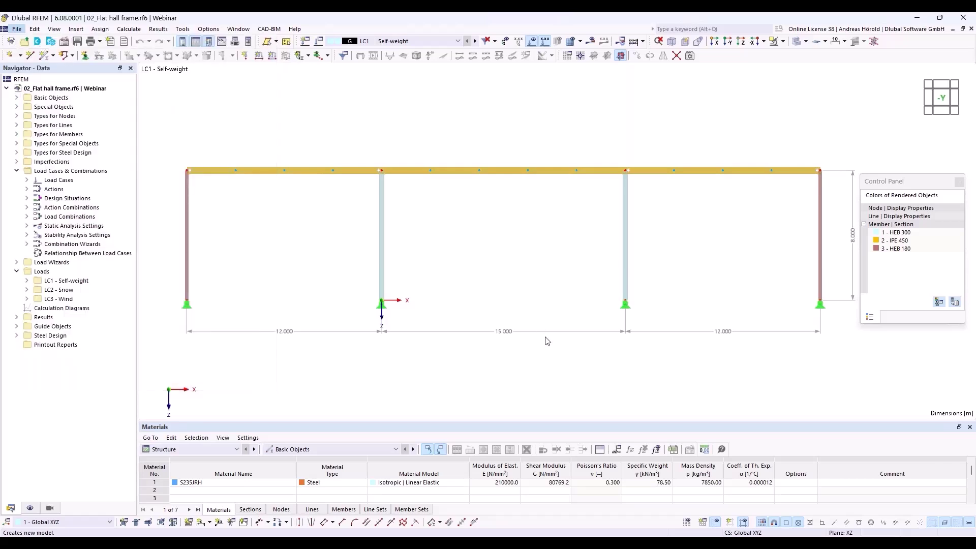
{"action": "key", "text": "ctrl+n"}
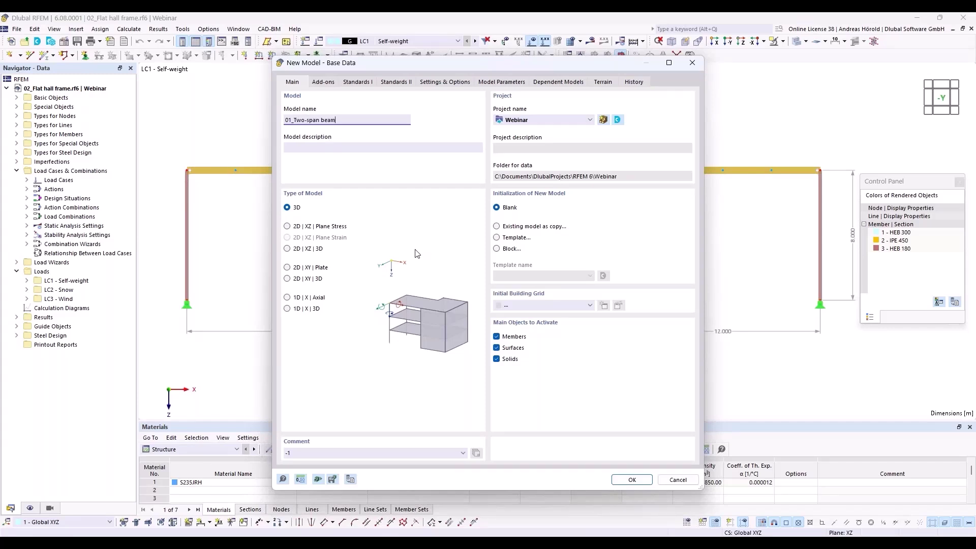
{"action": "left_click", "coordinate": [287, 227]}
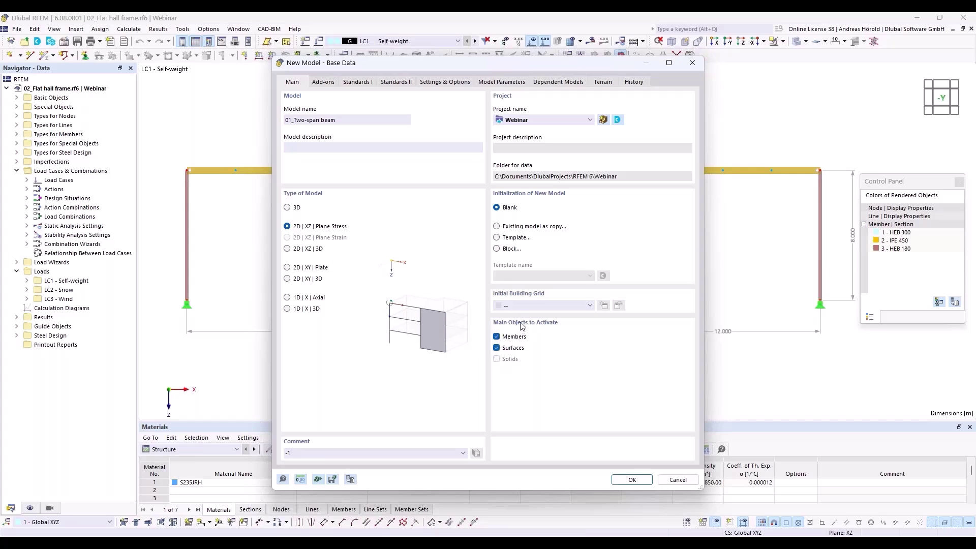
{"action": "left_click", "coordinate": [321, 84]}
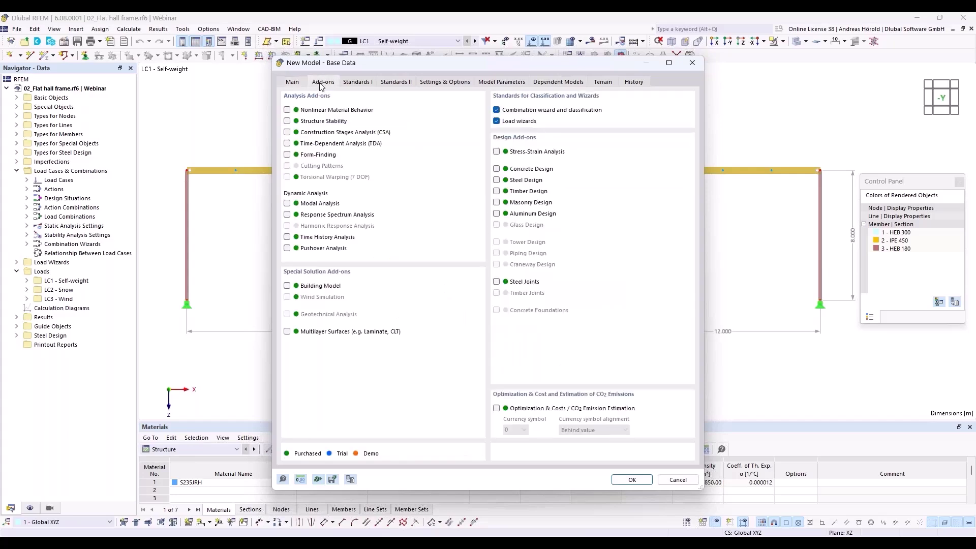
{"action": "left_click", "coordinate": [496, 181]}
- Set the national annexes to DIN 2012-08 for EN 1990, DIN 2019-04 for EN 1991 and DIN 2020-11 for EN 1993, and create the model
{"action": "left_click", "coordinate": [357, 83]}
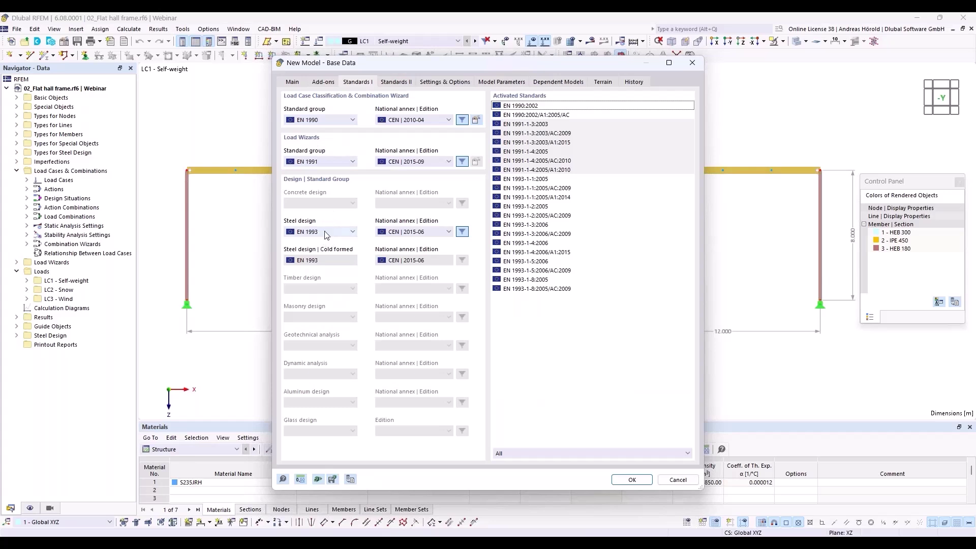
{"action": "left_click", "coordinate": [322, 123]}
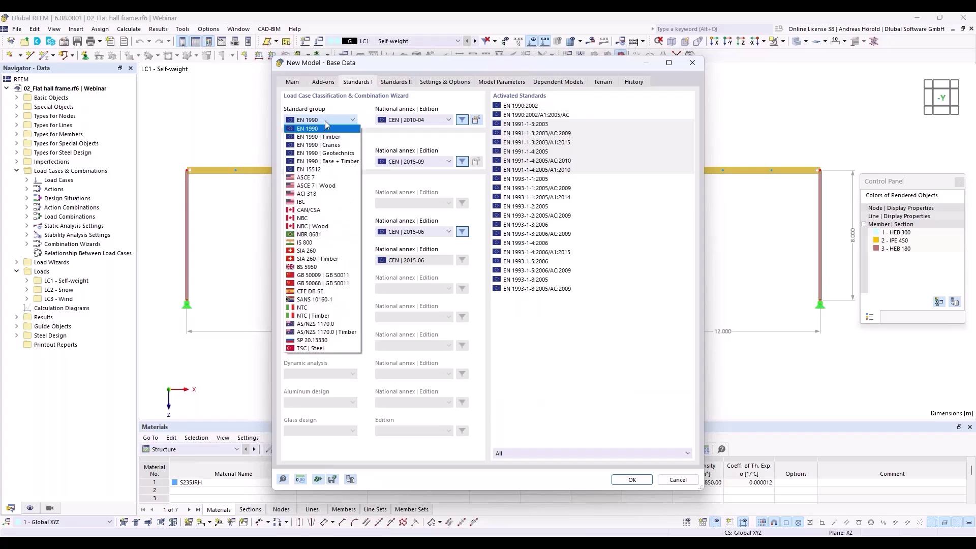
{"action": "left_click", "coordinate": [324, 122]}
{"action": "left_click", "coordinate": [333, 234]}
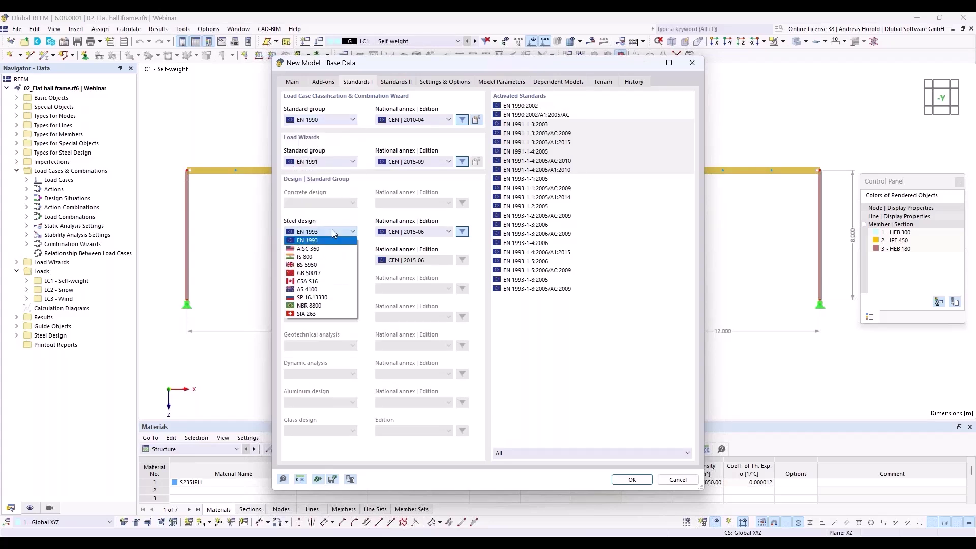
{"action": "left_click", "coordinate": [332, 233]}
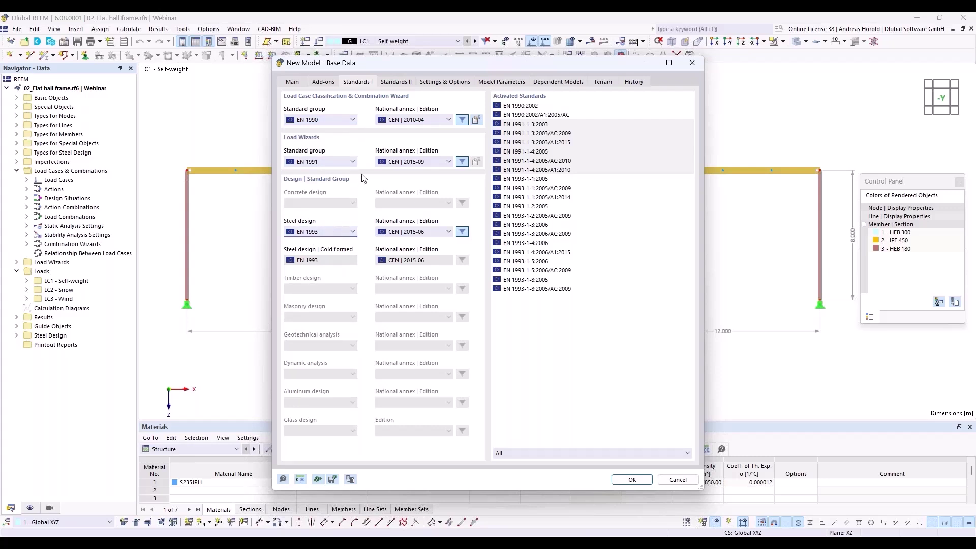
{"action": "left_click", "coordinate": [426, 119]}
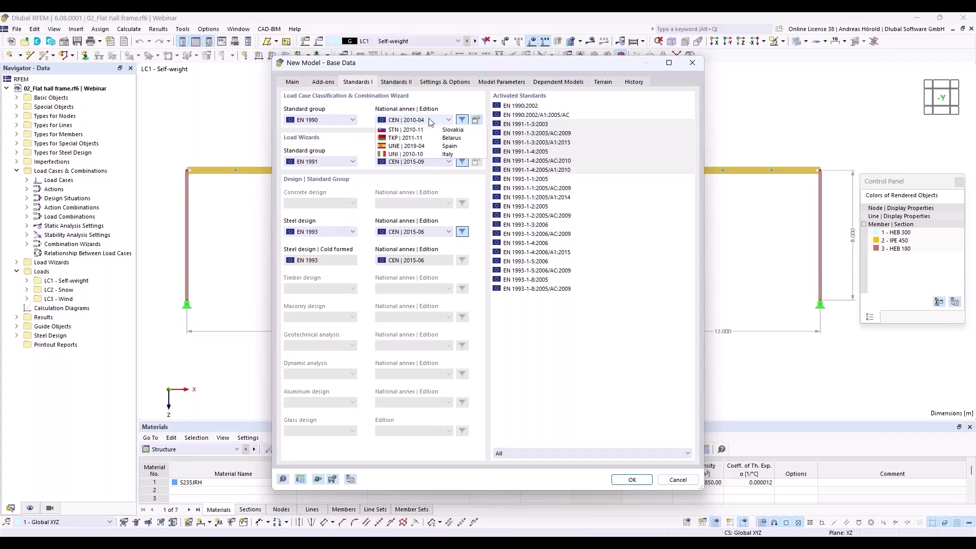
{"action": "left_click", "coordinate": [424, 170]}
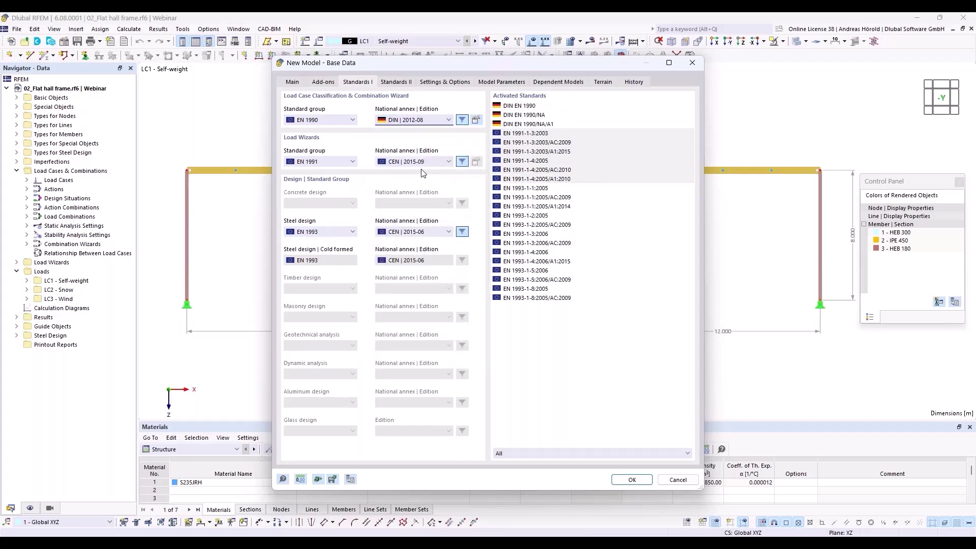
{"action": "left_click", "coordinate": [419, 162]}
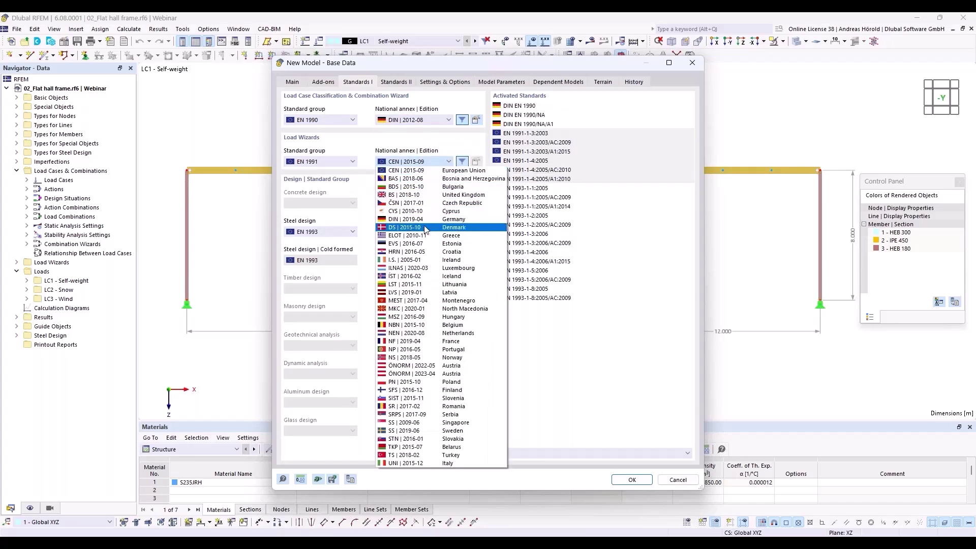
{"action": "key", "text": "Escape"}
{"action": "left_click", "coordinate": [428, 232]}
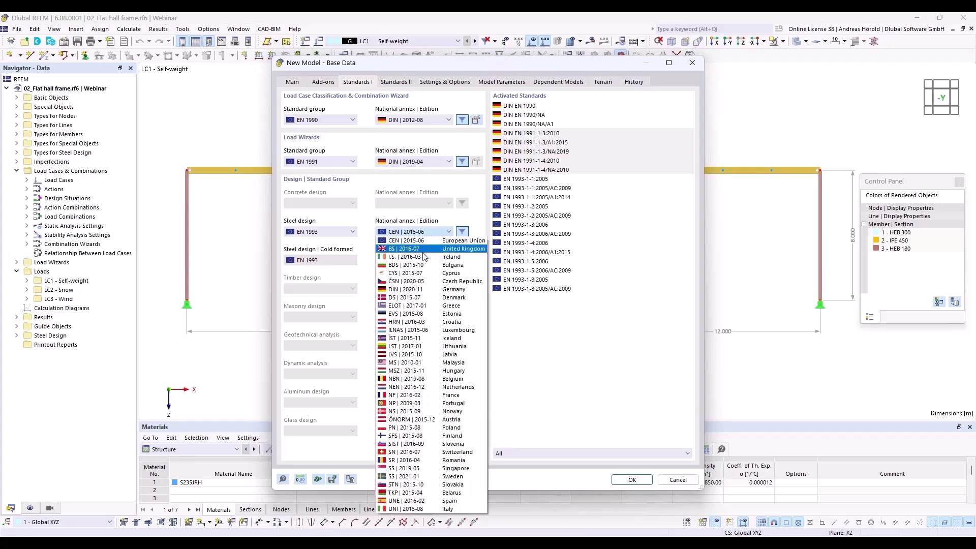
{"action": "left_click", "coordinate": [418, 289]}
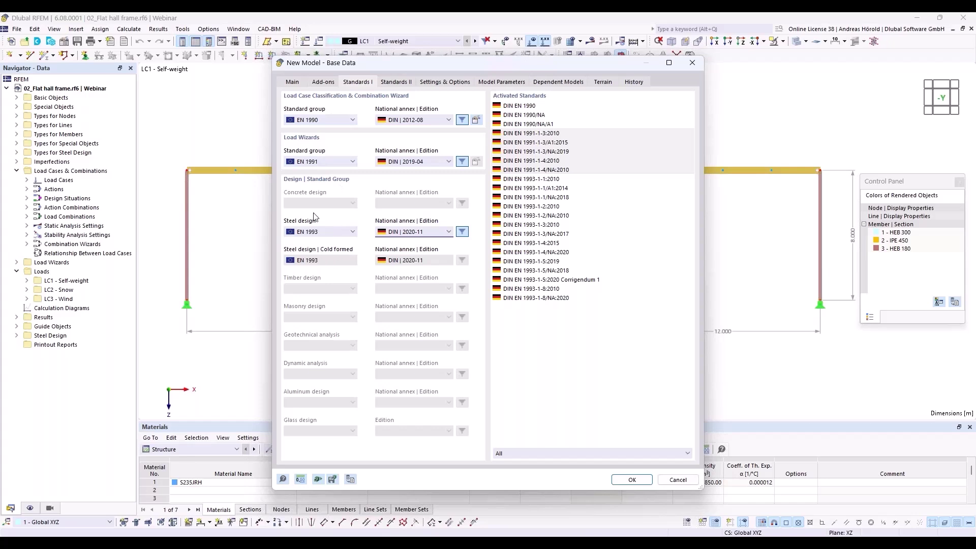
{"action": "left_click", "coordinate": [631, 482]}
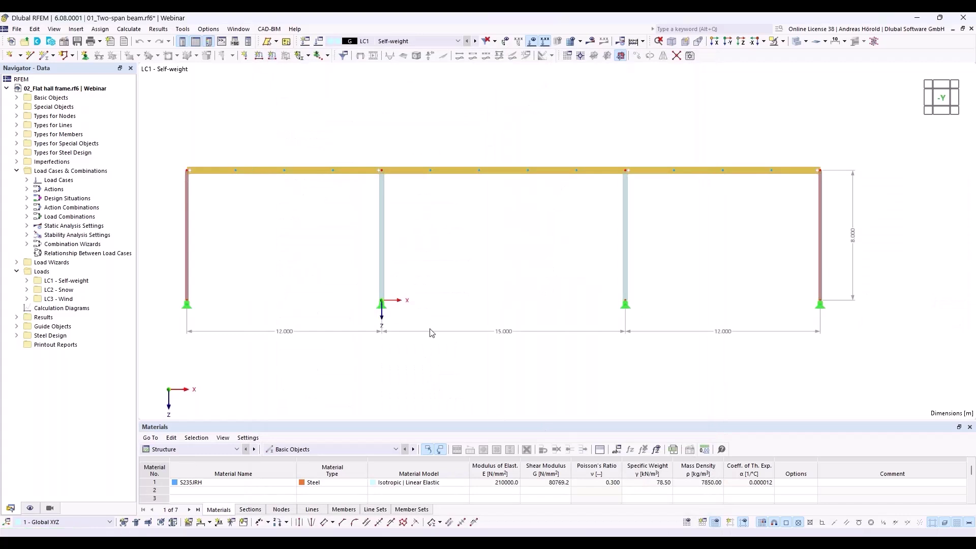
- Show the empty model in reverse Y-direction and examine the work plane's grid and snap settings
{"action": "left_click", "coordinate": [728, 42]}
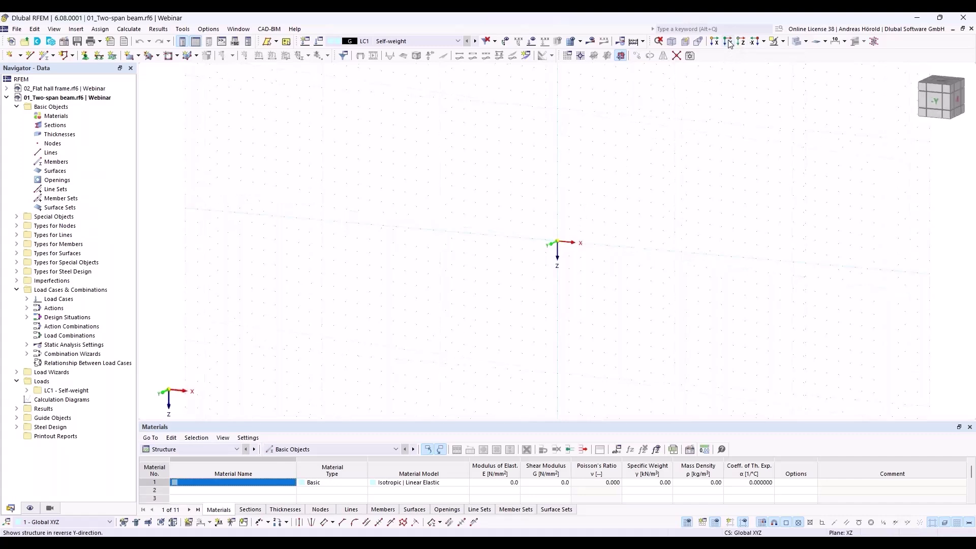
{"action": "middle_click_drag", "start_coordinate": [642, 318], "coordinate": [386, 338]}
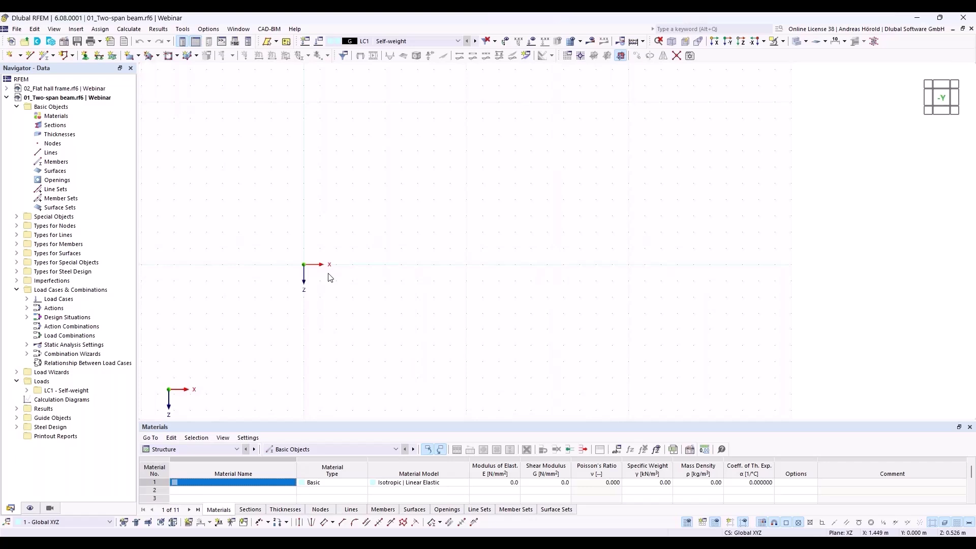
{"action": "left_click", "coordinate": [687, 523]}
{"action": "double_click", "coordinate": [688, 523]}
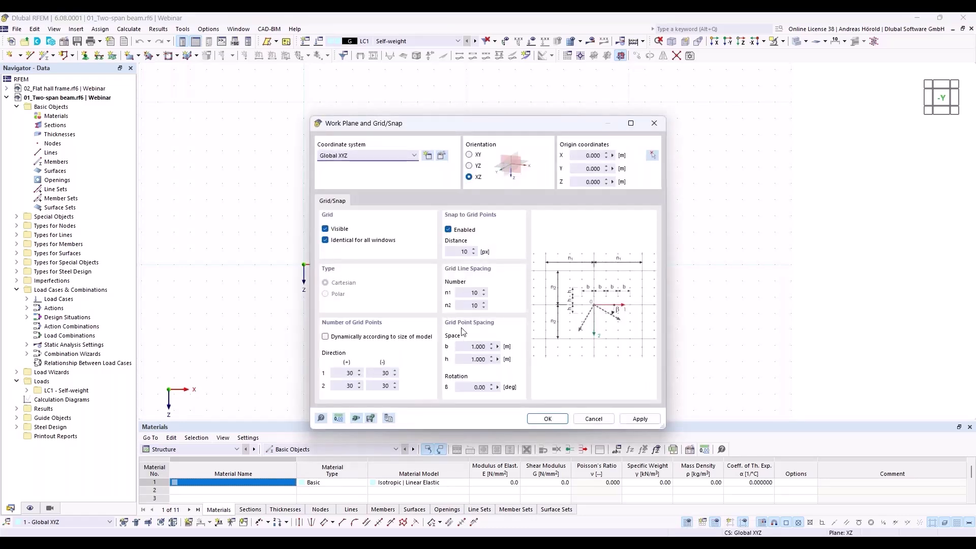
{"action": "left_click", "coordinate": [591, 418]}
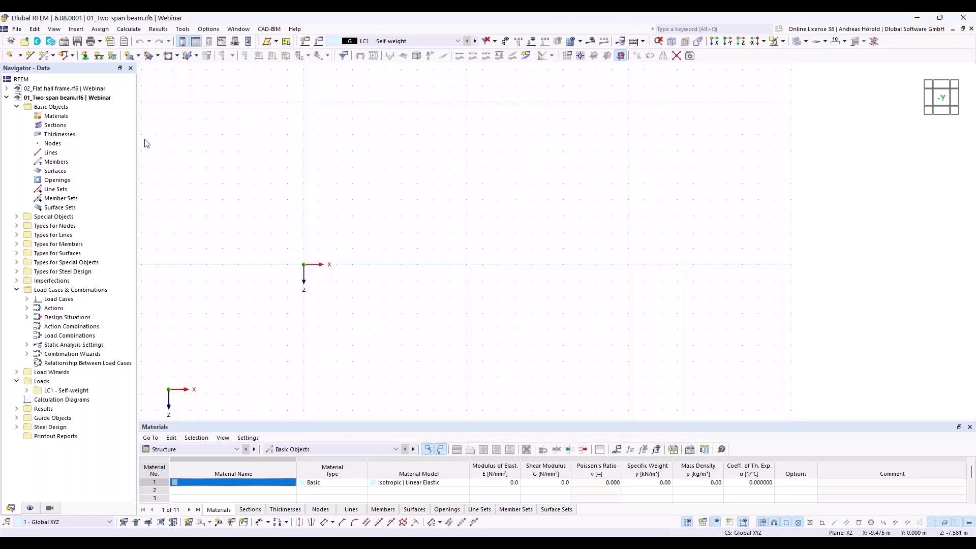
- Start a new beam member and choose the standardized section IPE 550 from the EN 10365:2017 ArcelorMittal series
{"action": "left_click", "coordinate": [44, 57]}
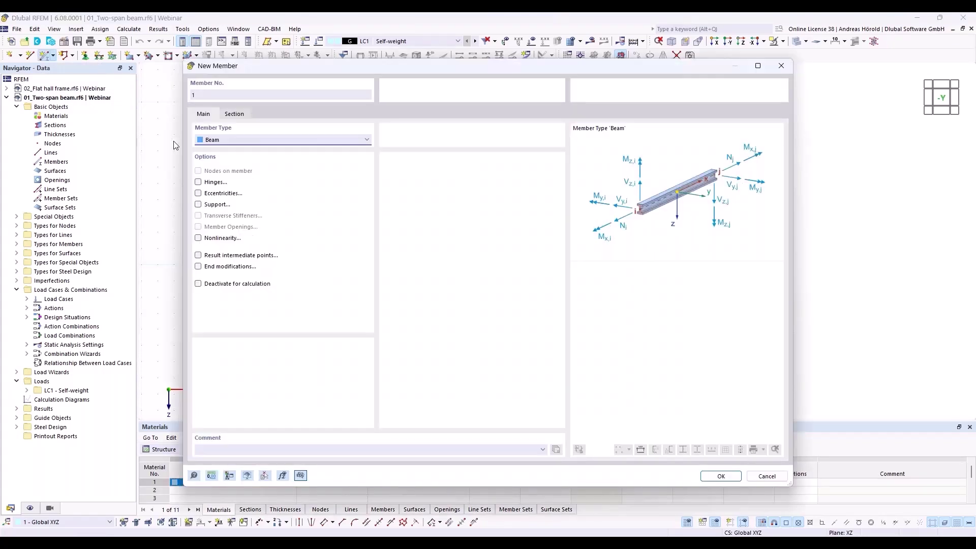
{"action": "left_click", "coordinate": [232, 115]}
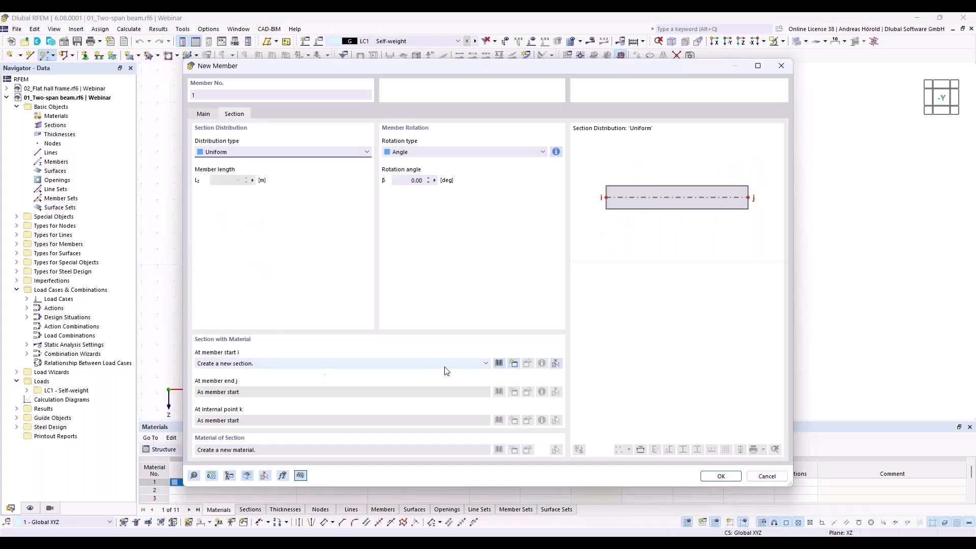
{"action": "left_click", "coordinate": [499, 363]}
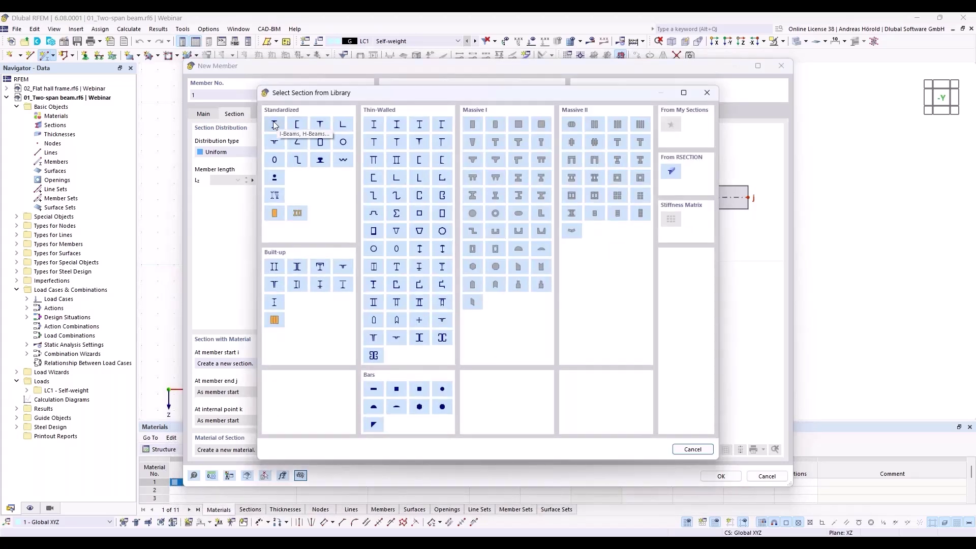
{"action": "left_click", "coordinate": [275, 125]}
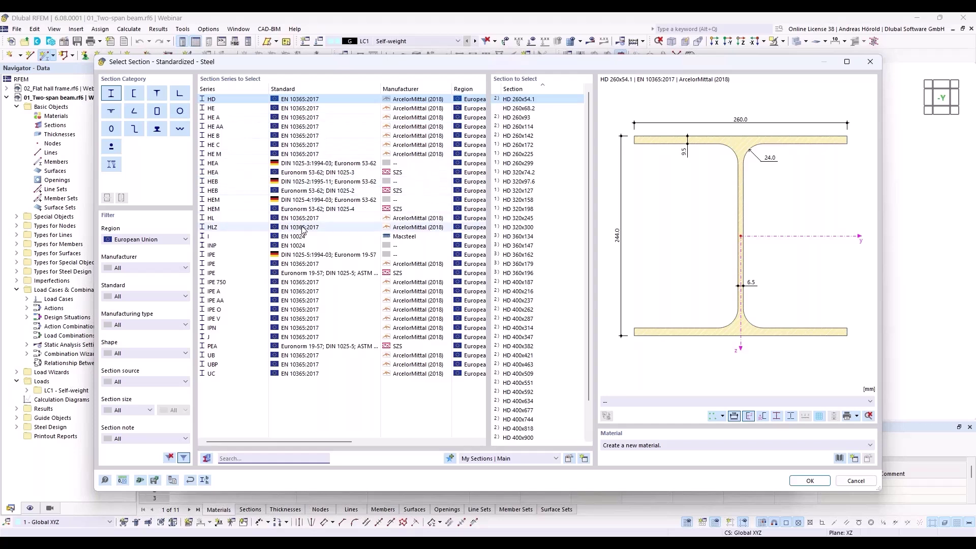
{"action": "left_click", "coordinate": [231, 263]}
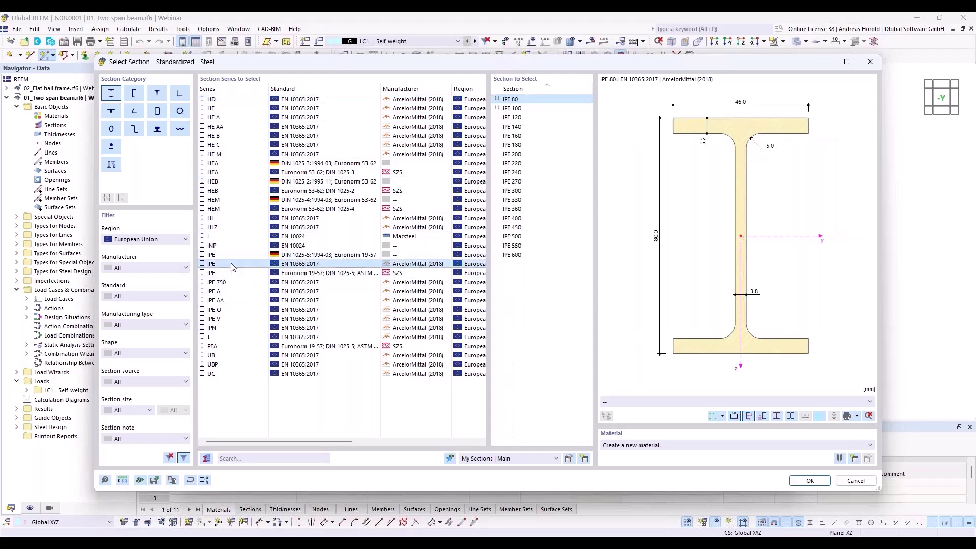
{"action": "left_click", "coordinate": [522, 245]}
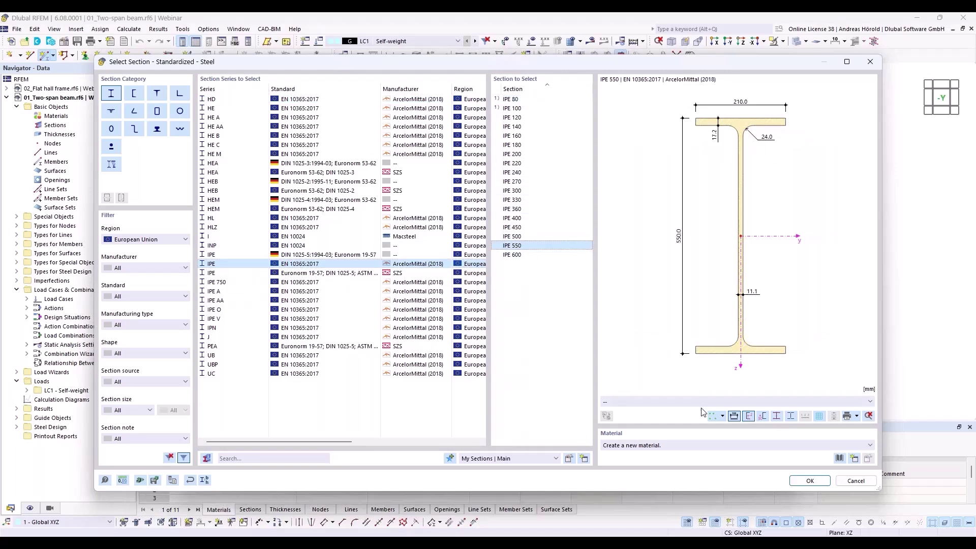
- Open the material library for the section and check the region, material type and material subtype filters
{"action": "left_click", "coordinate": [839, 459]}
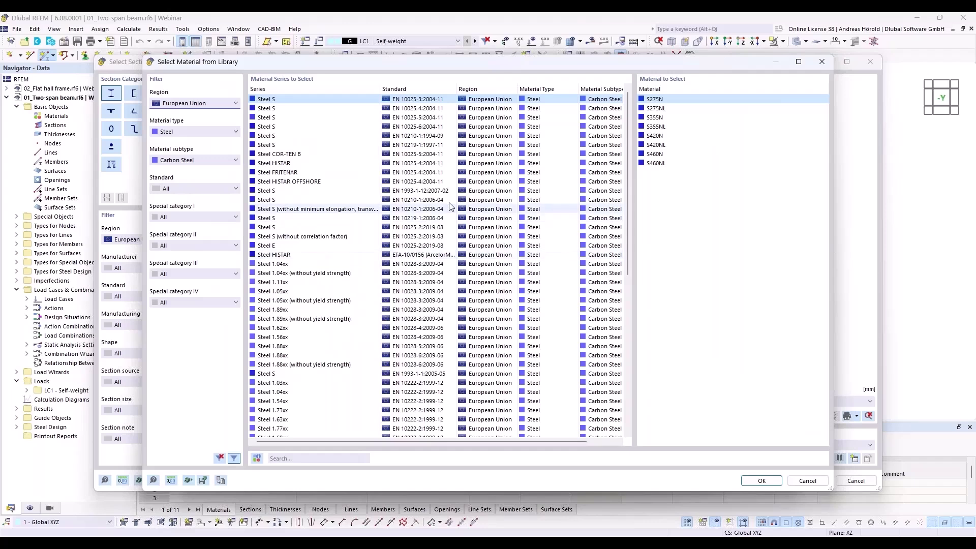
{"action": "left_click", "coordinate": [197, 104]}
{"action": "left_click", "coordinate": [197, 103]}
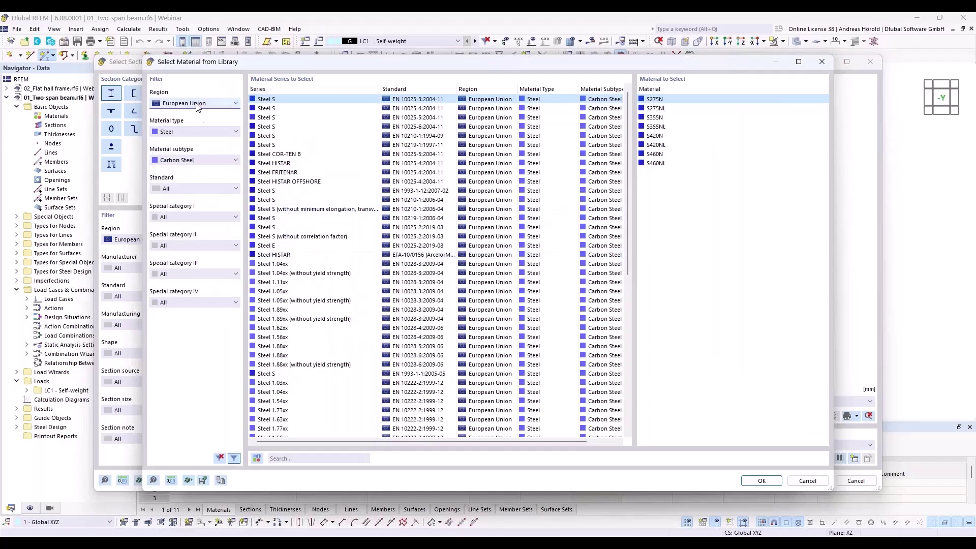
{"action": "left_click", "coordinate": [203, 131]}
{"action": "left_click", "coordinate": [203, 131]}
{"action": "left_click", "coordinate": [206, 160]}
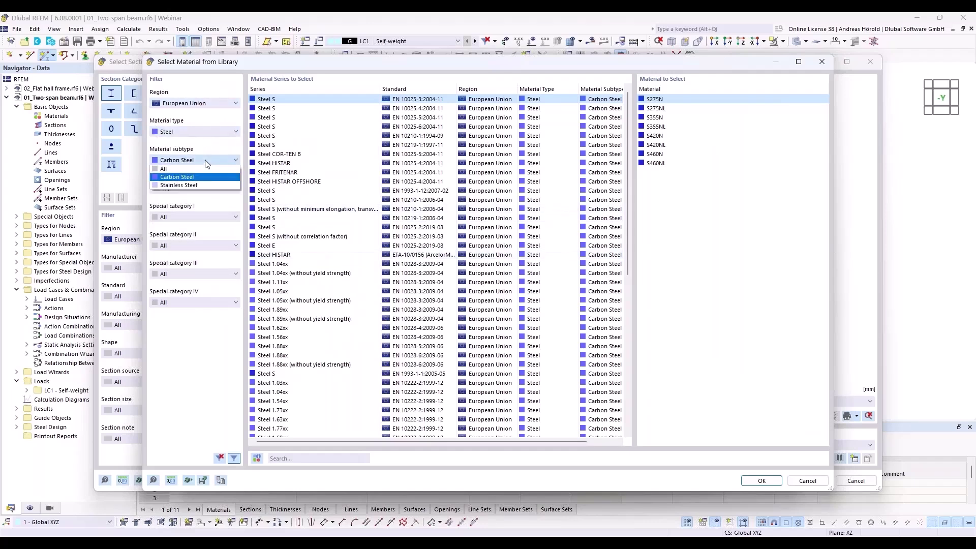
{"action": "left_click", "coordinate": [205, 160]}
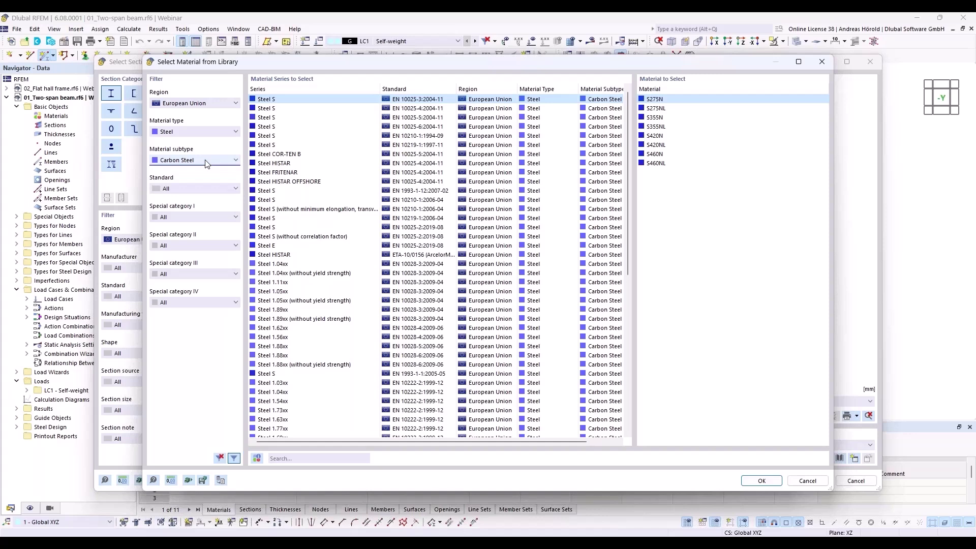
- Assign steel S235 from the EN 1993-1-1:2005-05 series to the IPE 550 section and confirm the new member's definition
{"action": "left_click", "coordinate": [279, 108]}
{"action": "left_click", "coordinate": [281, 117]}
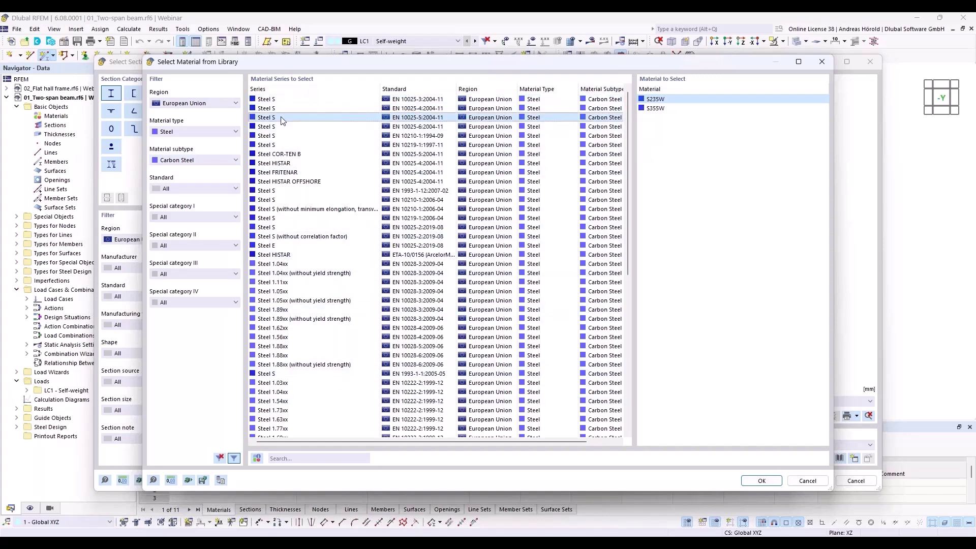
{"action": "left_click", "coordinate": [283, 126]}
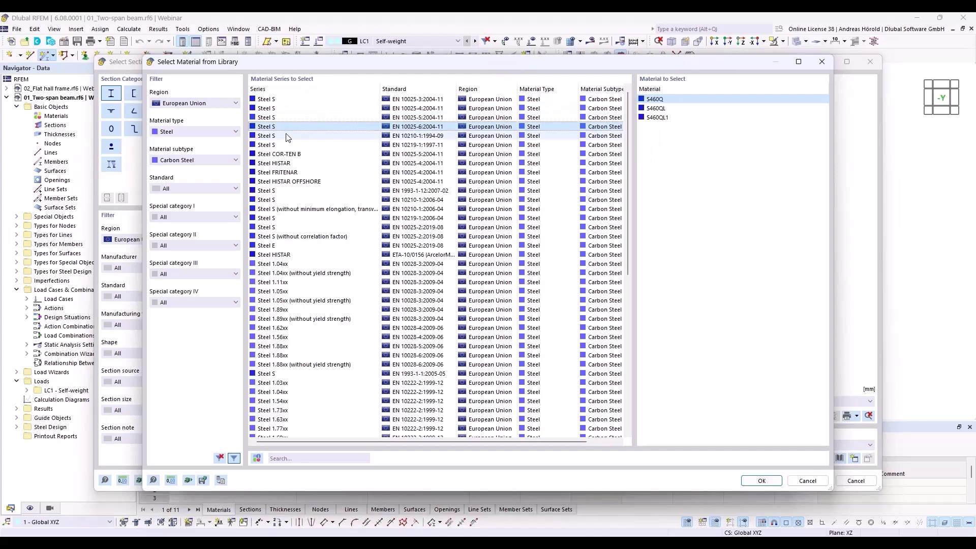
{"action": "left_click", "coordinate": [287, 136]}
{"action": "left_click", "coordinate": [286, 146]}
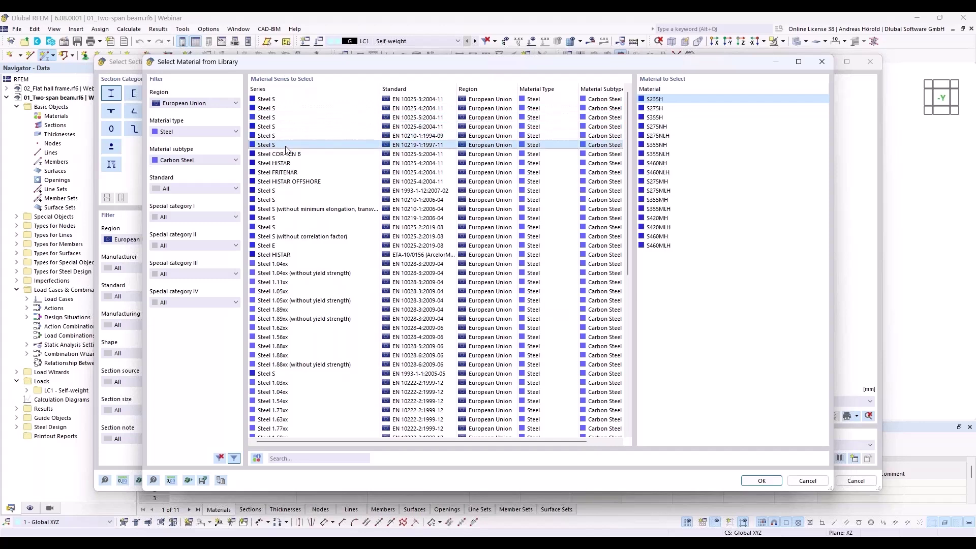
{"action": "left_click", "coordinate": [290, 374]}
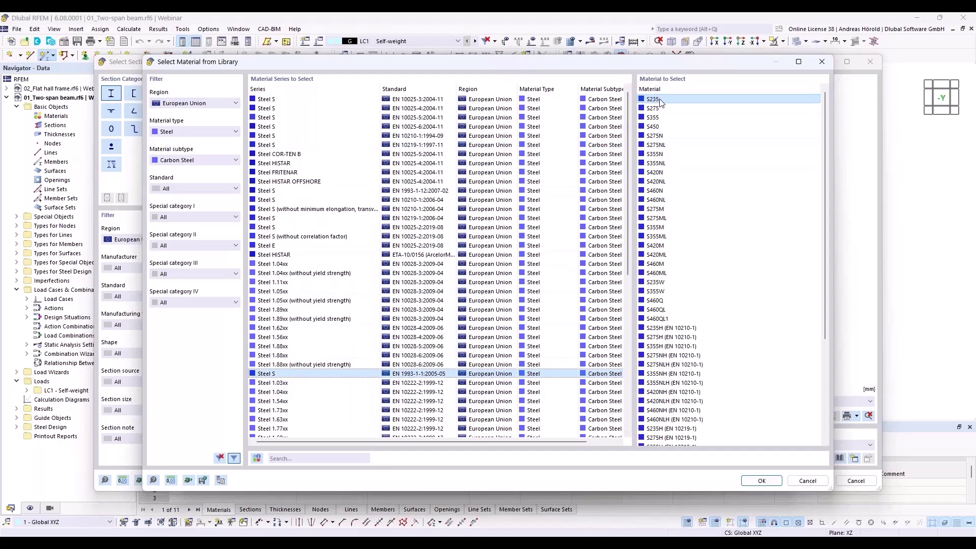
{"action": "left_click", "coordinate": [757, 480]}
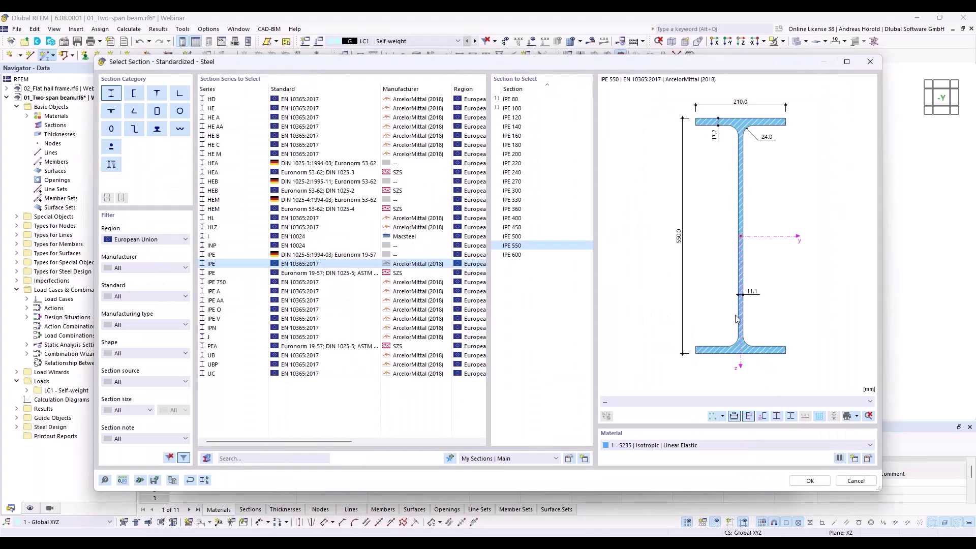
{"action": "left_click", "coordinate": [810, 481]}
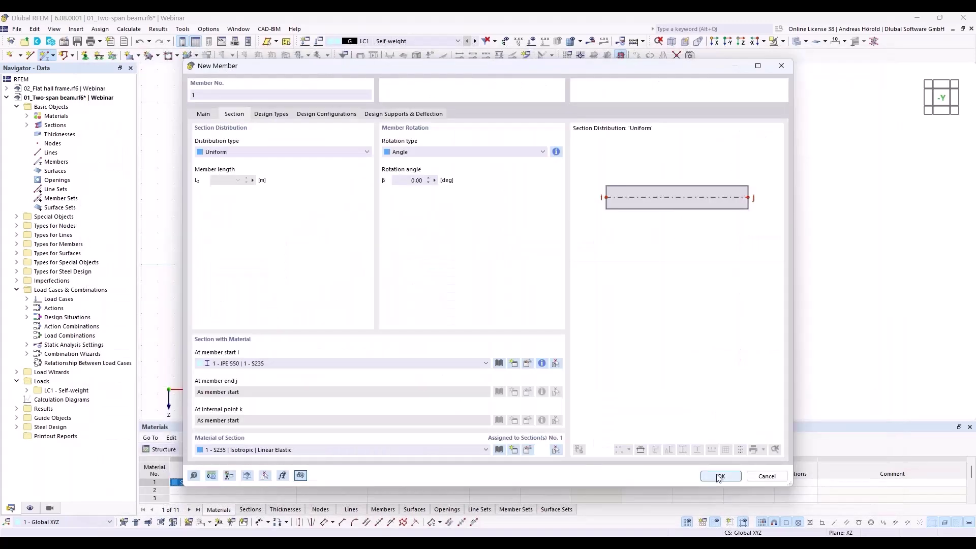
{"action": "left_click", "coordinate": [719, 476]}
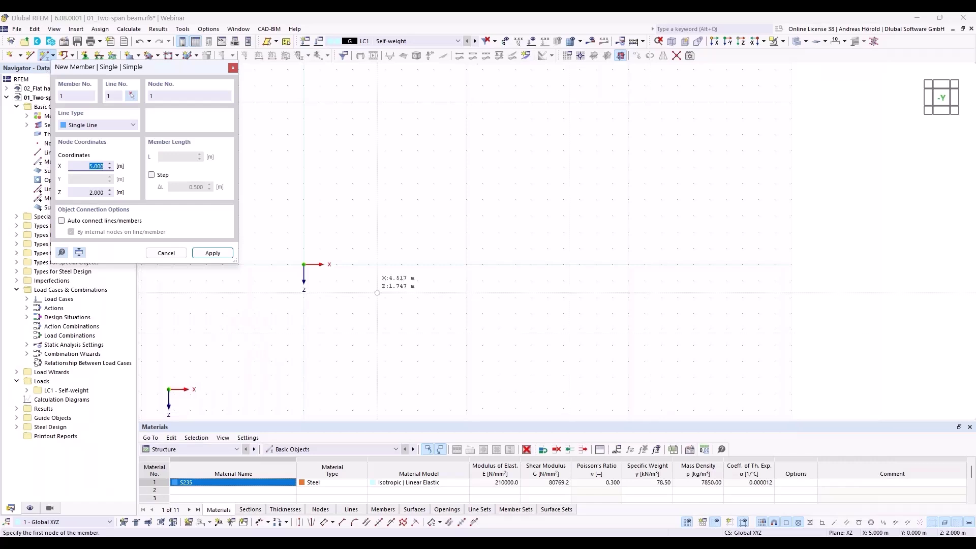
- Draw the beam member along the X-axis from the origin, about 24 m long
{"action": "left_click", "coordinate": [303, 264]}
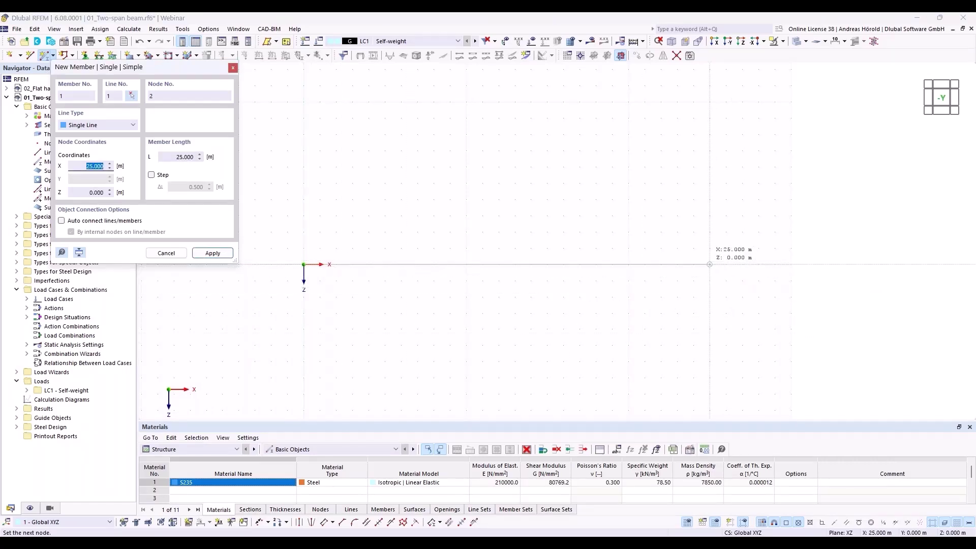
{"action": "left_click", "coordinate": [693, 264]}
{"action": "key", "text": "Escape"}
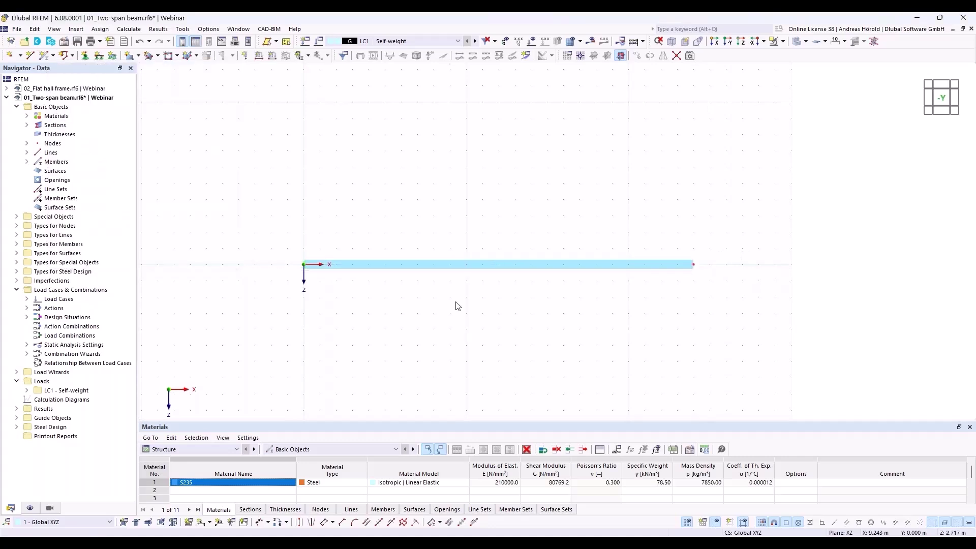
- Add one intermediate node at the beam's midpoint as an 'On Member' node without dividing the member
{"action": "right_click", "coordinate": [492, 264]}
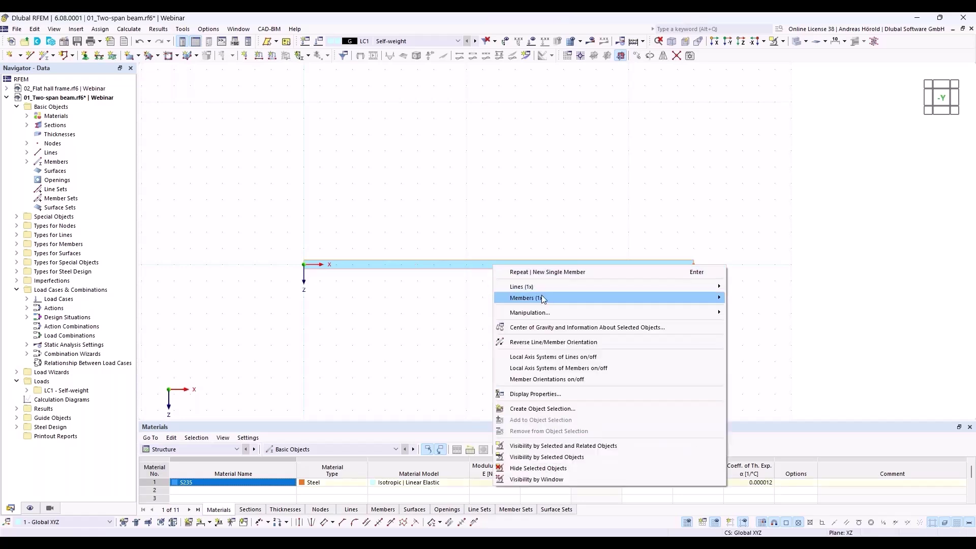
{"action": "mouse_move", "coordinate": [546, 300]}
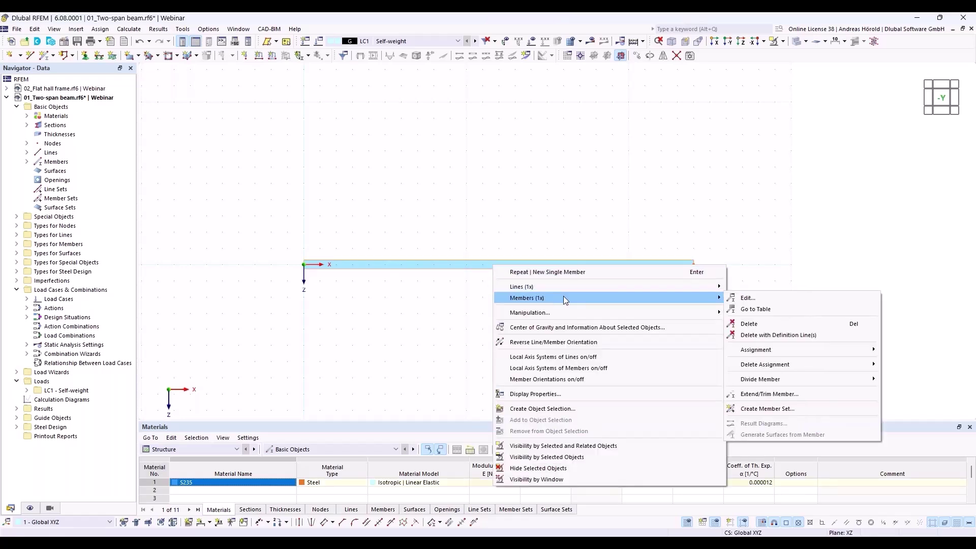
{"action": "mouse_move", "coordinate": [782, 380]}
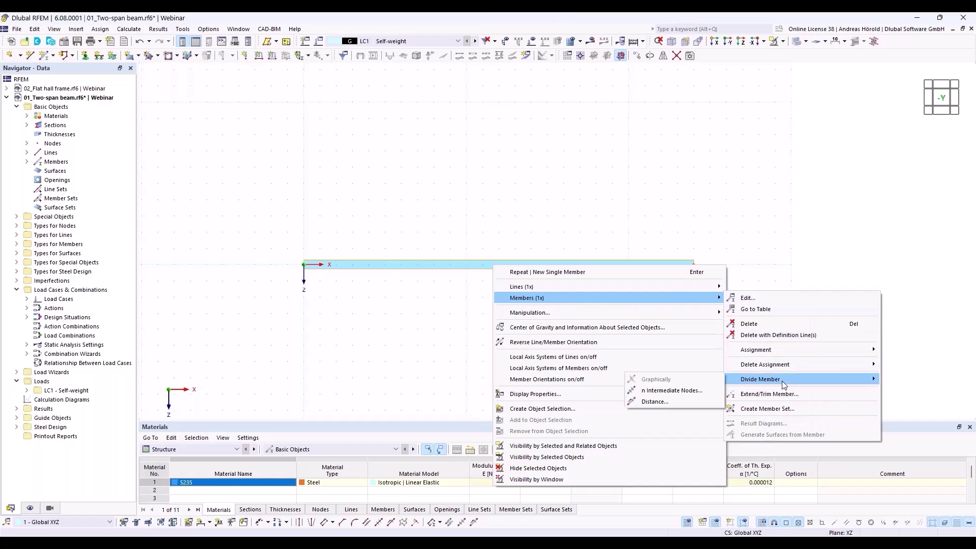
{"action": "left_click", "coordinate": [686, 392]}
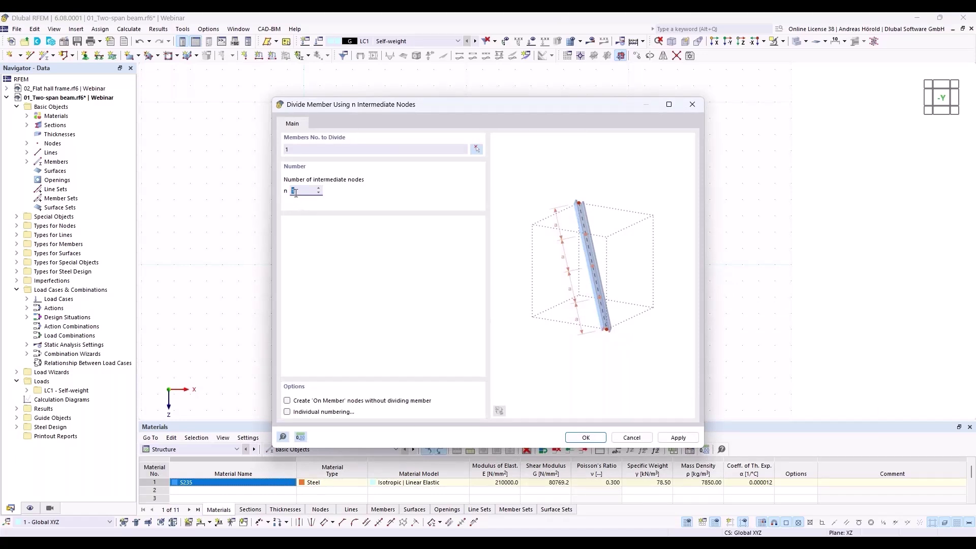
{"action": "left_click", "coordinate": [287, 401]}
{"action": "left_click", "coordinate": [586, 438]}
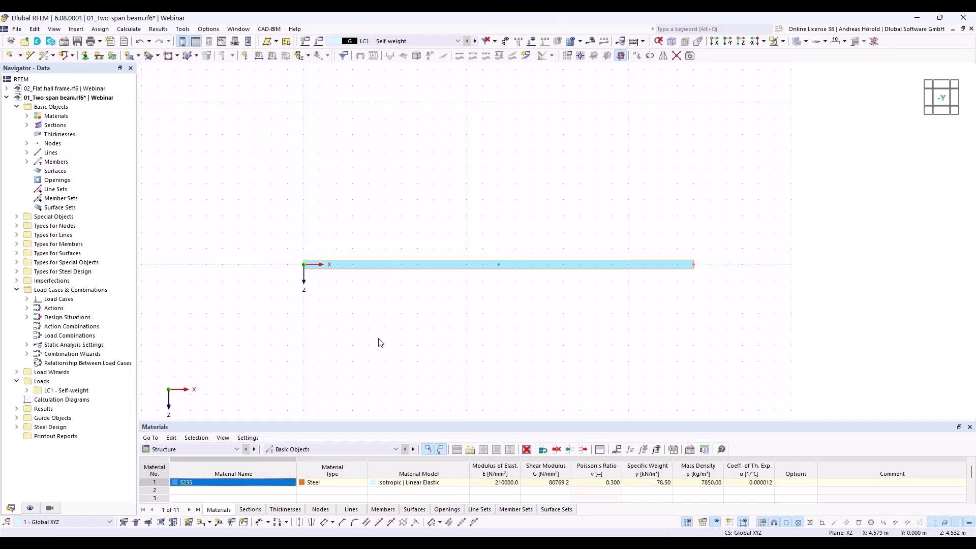
- Check the Hinged nodal support definition and assign it to the beam's start node at the origin
{"action": "left_click", "coordinate": [85, 57]}
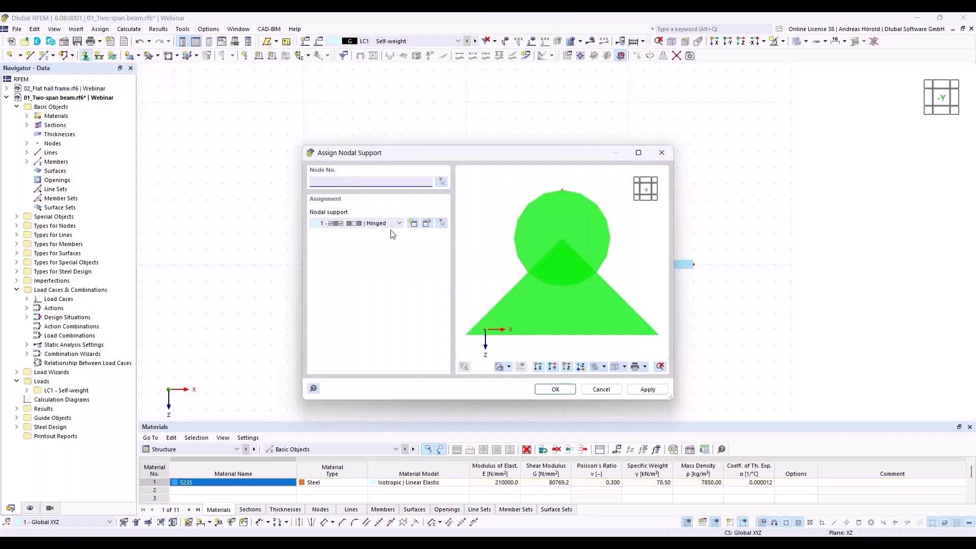
{"action": "left_click", "coordinate": [427, 224]}
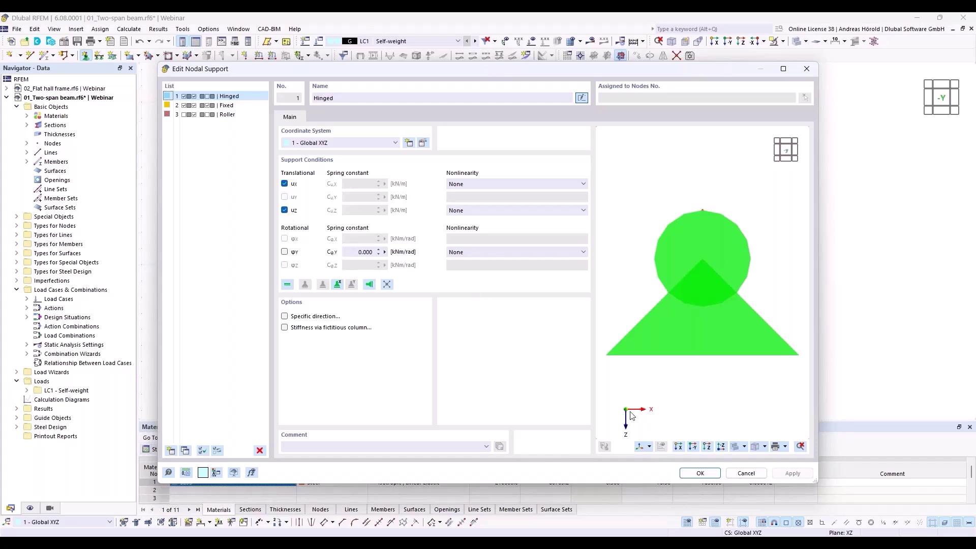
{"action": "left_click", "coordinate": [699, 473]}
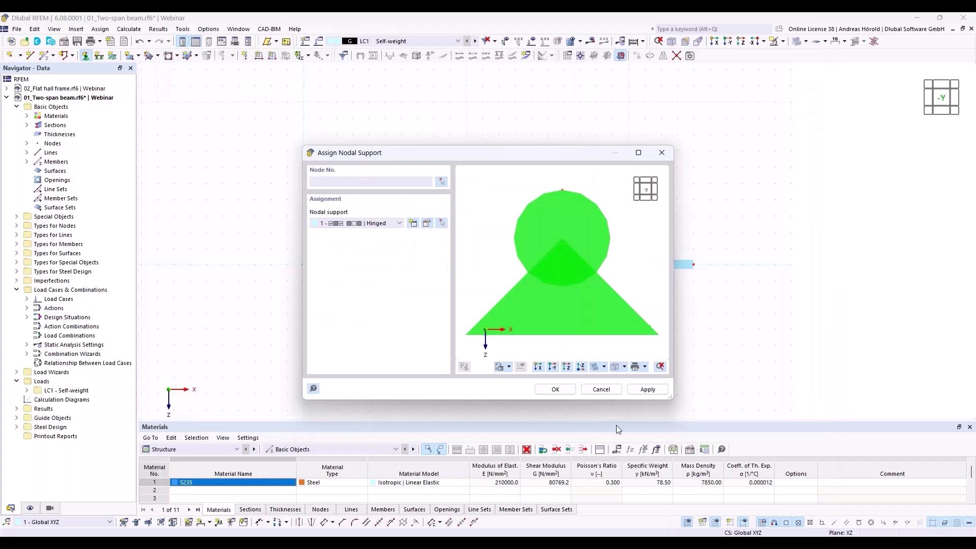
{"action": "left_click", "coordinate": [555, 389]}
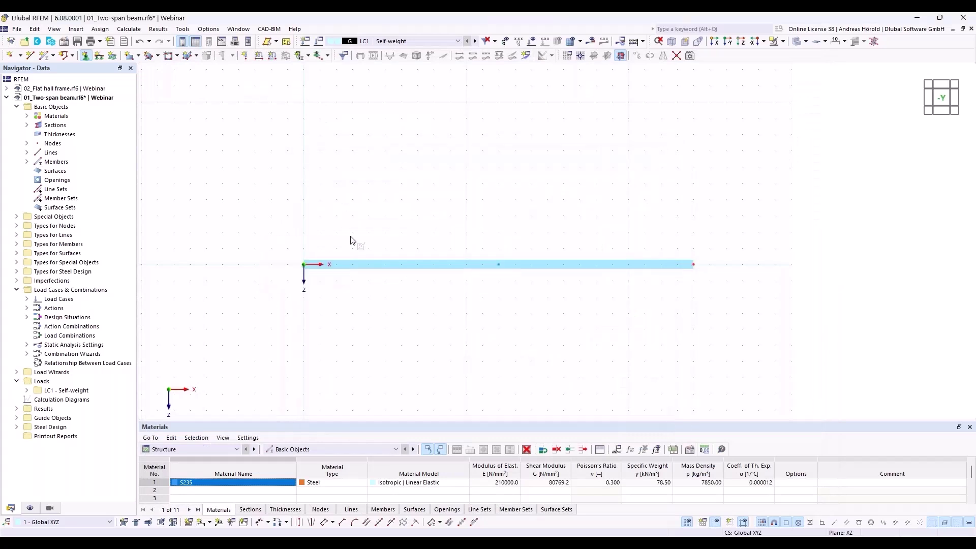
{"action": "left_click", "coordinate": [311, 278]}
{"action": "scroll", "coordinate": [312, 277], "scroll_direction": "up", "scroll_amount": 5}
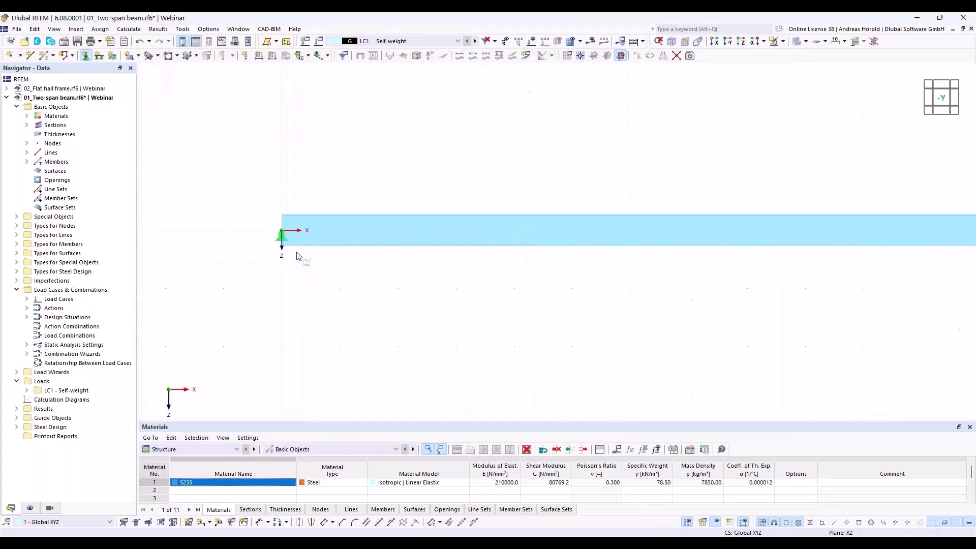
{"action": "key", "text": "Escape"}
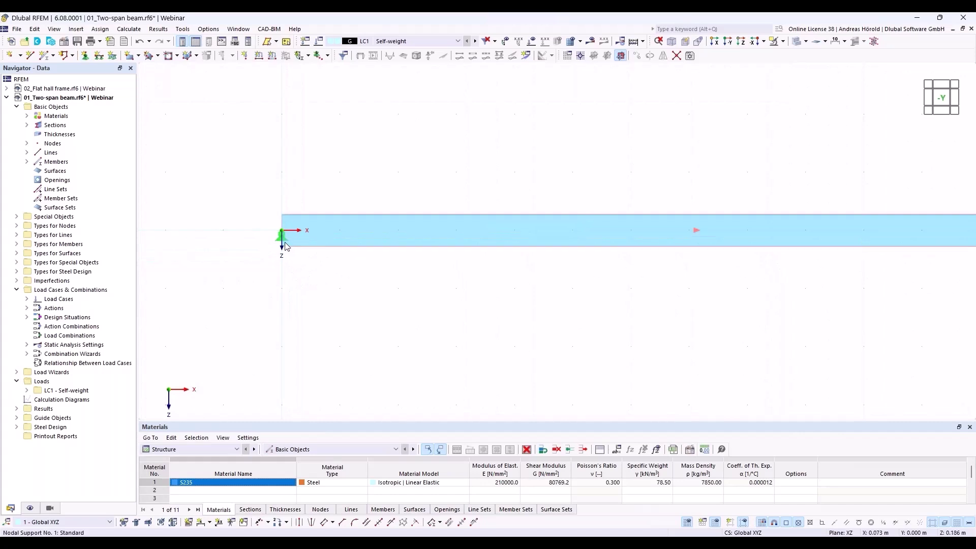
- Enlarge the display size of the nodal support symbol at the beam's start node
{"action": "right_click", "coordinate": [280, 240]}
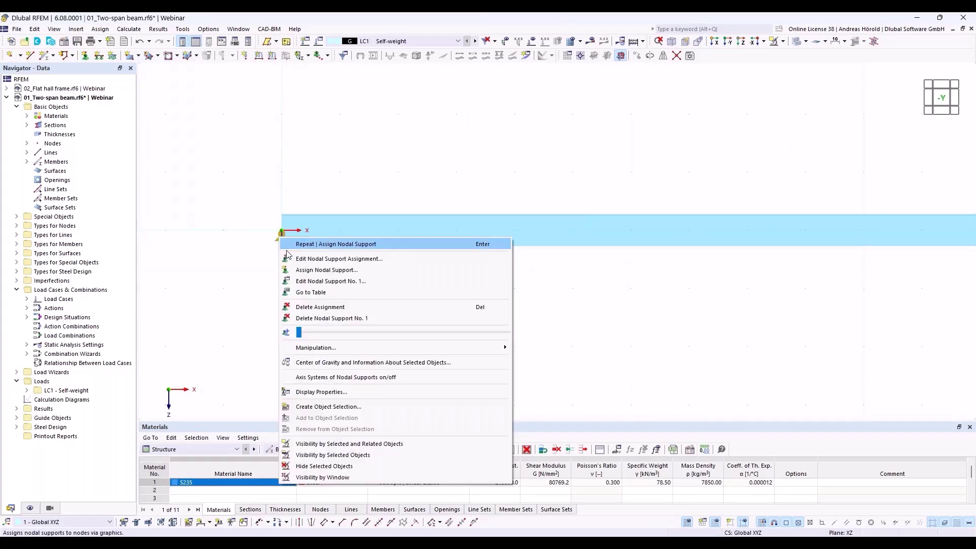
{"action": "left_click_drag", "start_coordinate": [300, 334], "coordinate": [379, 343]}
{"action": "left_click", "coordinate": [562, 333]}
{"action": "left_click", "coordinate": [508, 327]}
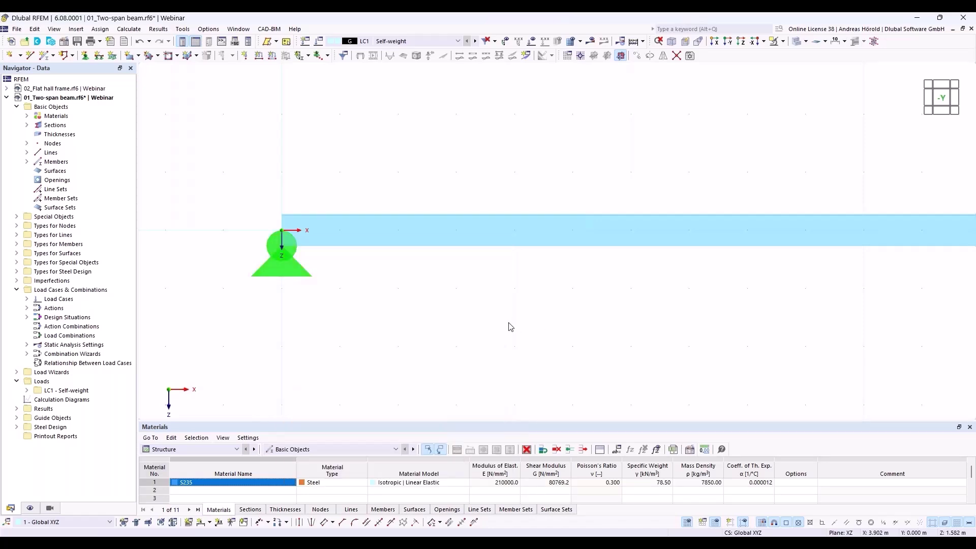
- Select the Fixed nodal support type for assignment and release its φY rotation and uX translation, keeping only uZ restrained
{"action": "scroll", "coordinate": [508, 327], "scroll_direction": "down", "scroll_amount": 3}
{"action": "middle_click_drag", "start_coordinate": [528, 322], "coordinate": [407, 292]}
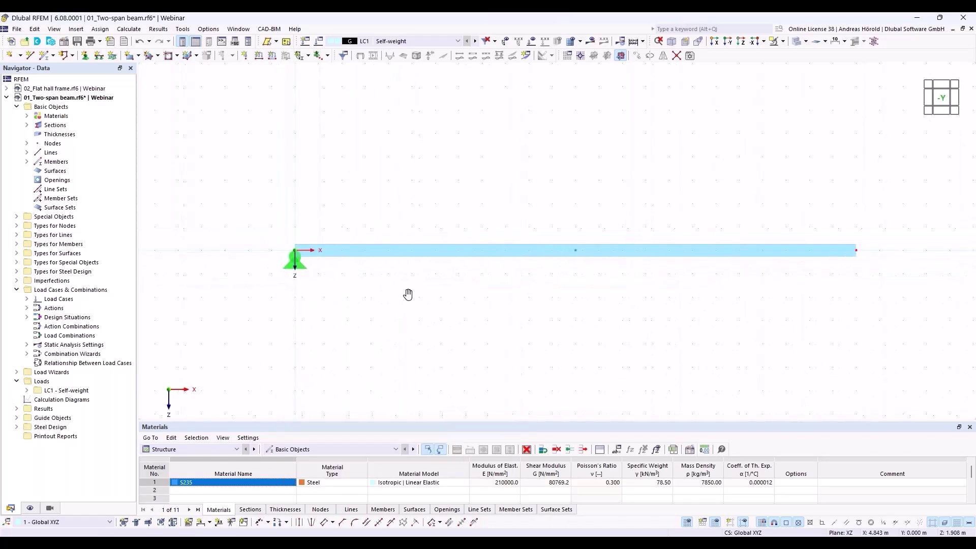
{"action": "left_click", "coordinate": [85, 56]}
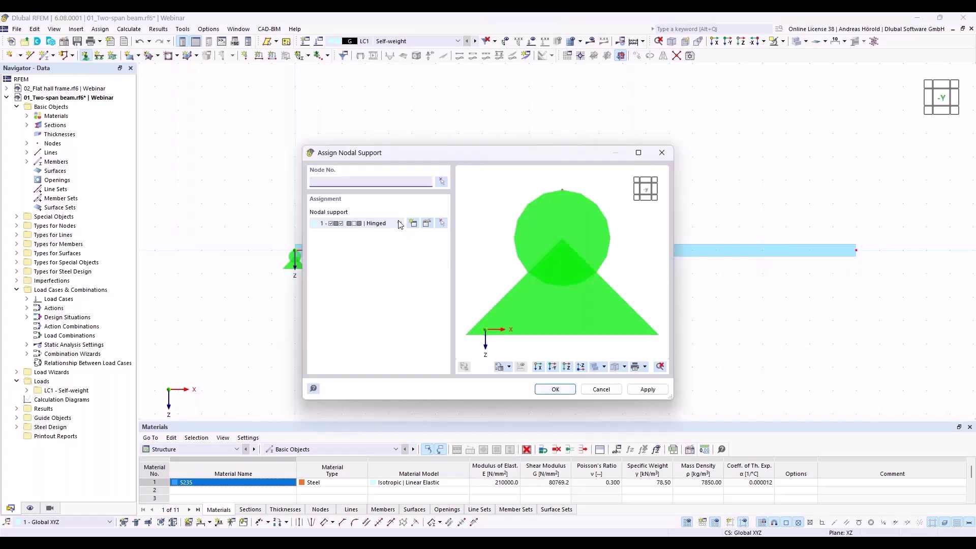
{"action": "left_click", "coordinate": [399, 223]}
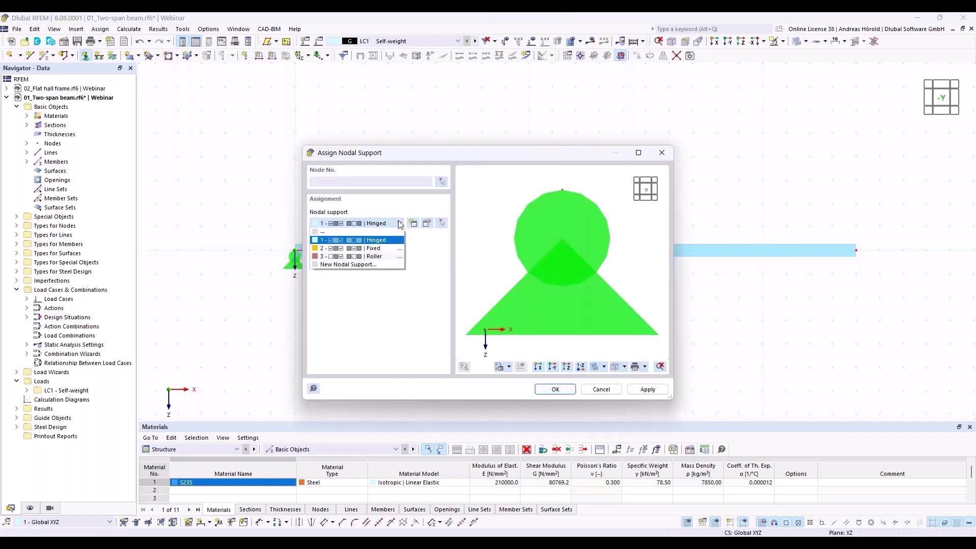
{"action": "left_click", "coordinate": [386, 249]}
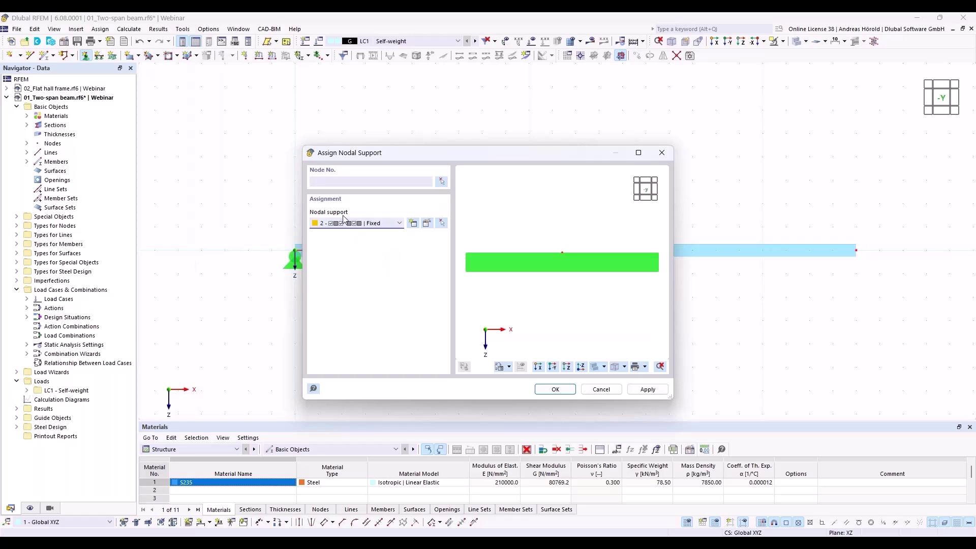
{"action": "left_click", "coordinate": [427, 223]}
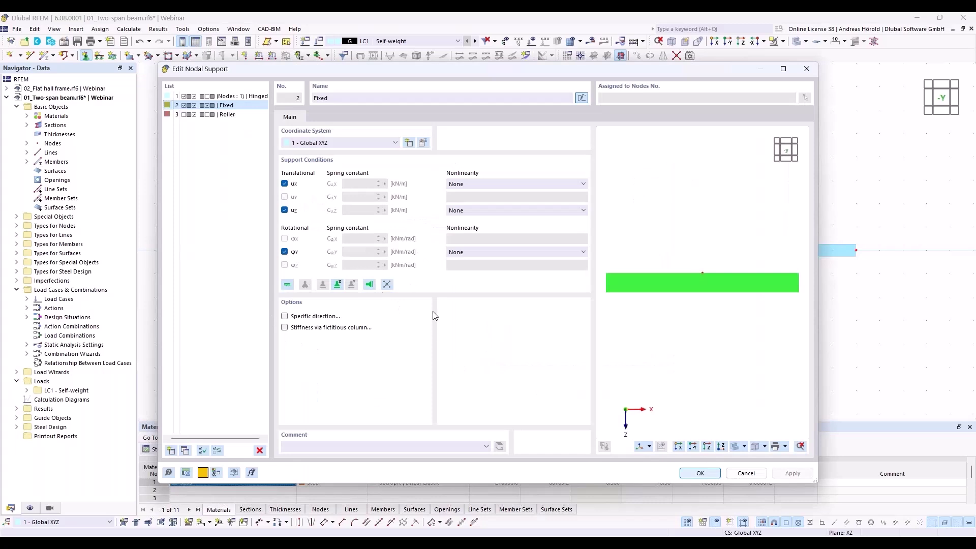
{"action": "left_click", "coordinate": [285, 252]}
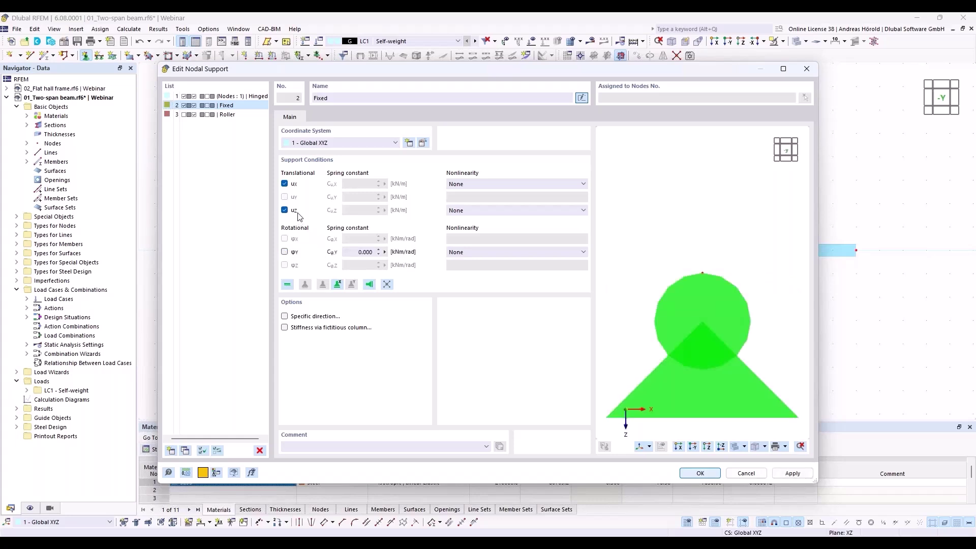
{"action": "left_click", "coordinate": [285, 184]}
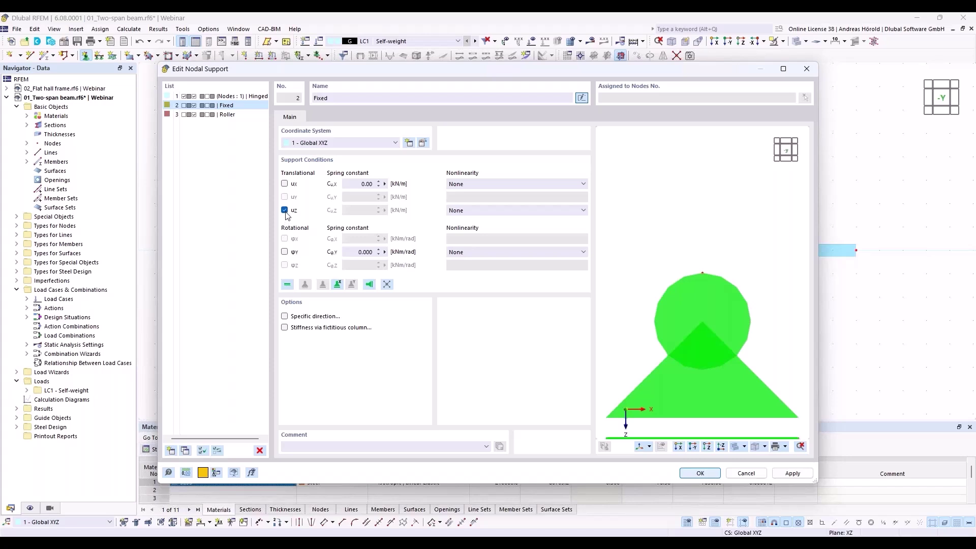
{"action": "left_click", "coordinate": [697, 474]}
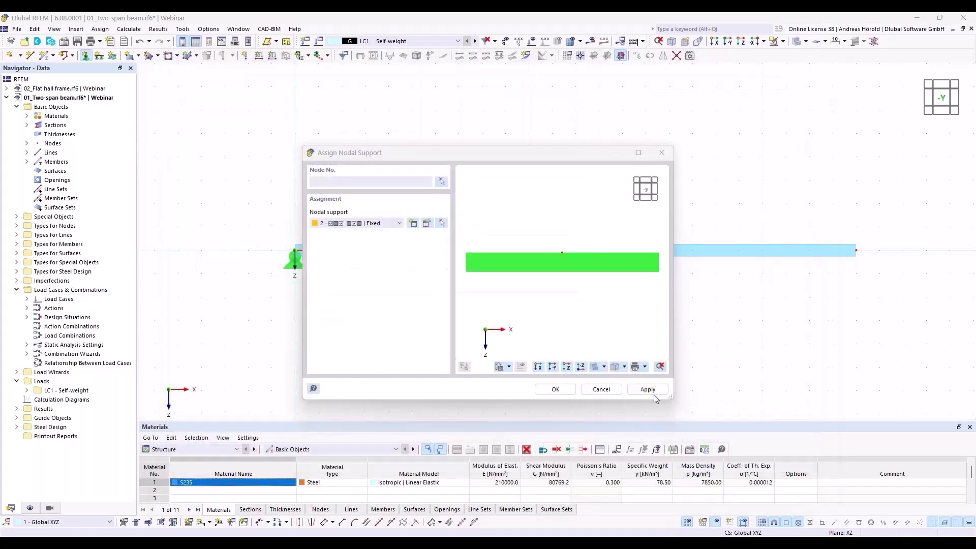
- Assign the modified nodal support to the beam's middle node and far end node
{"action": "left_click", "coordinate": [554, 389]}
{"action": "left_click_drag", "start_coordinate": [544, 289], "coordinate": [919, 219]}
{"action": "key", "text": "Escape"}
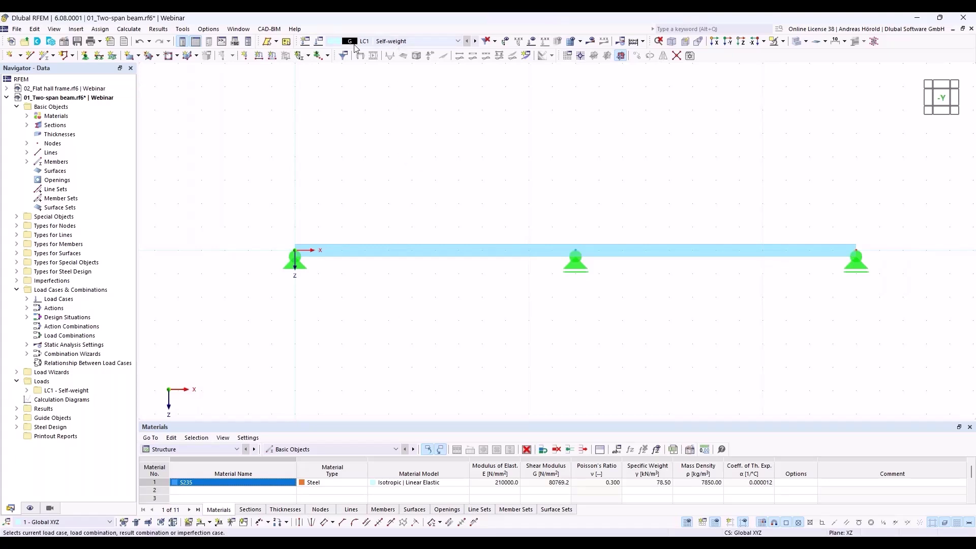
- Check the self-weight load case's analysis settings, action category and self-weight factors
{"action": "left_click", "coordinate": [317, 41]}
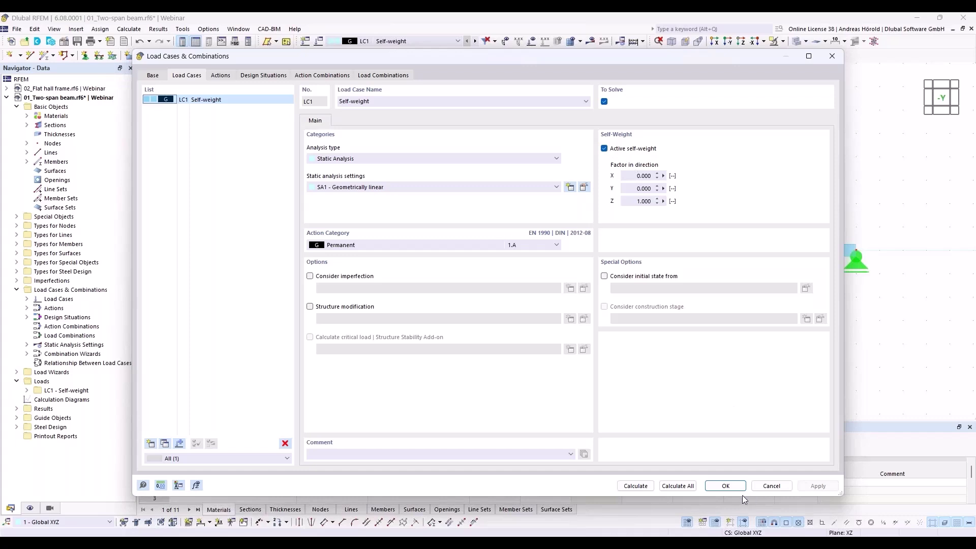
{"action": "left_click", "coordinate": [771, 487]}
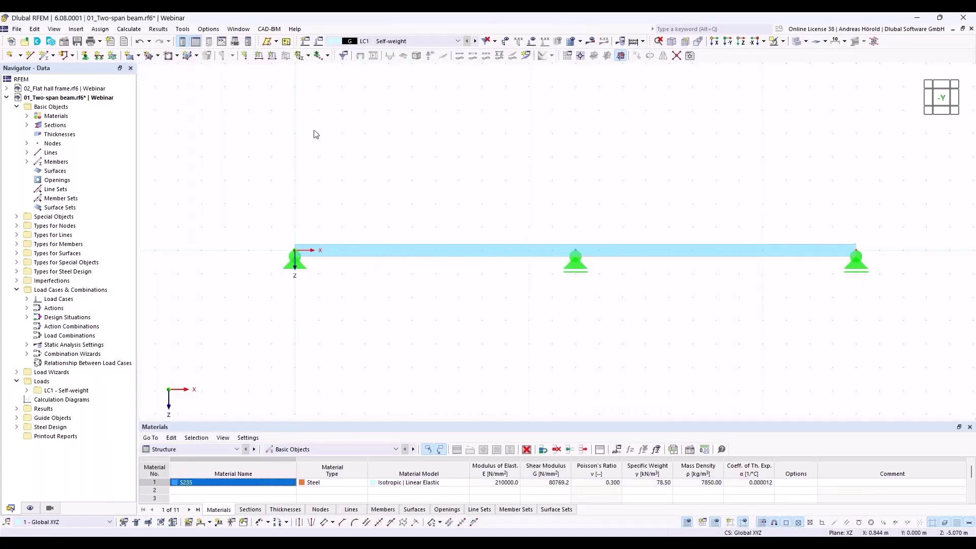
- Start a new member load in LC1 Self-weight and check the options for load type, load distribution and load direction
{"action": "left_click", "coordinate": [271, 57]}
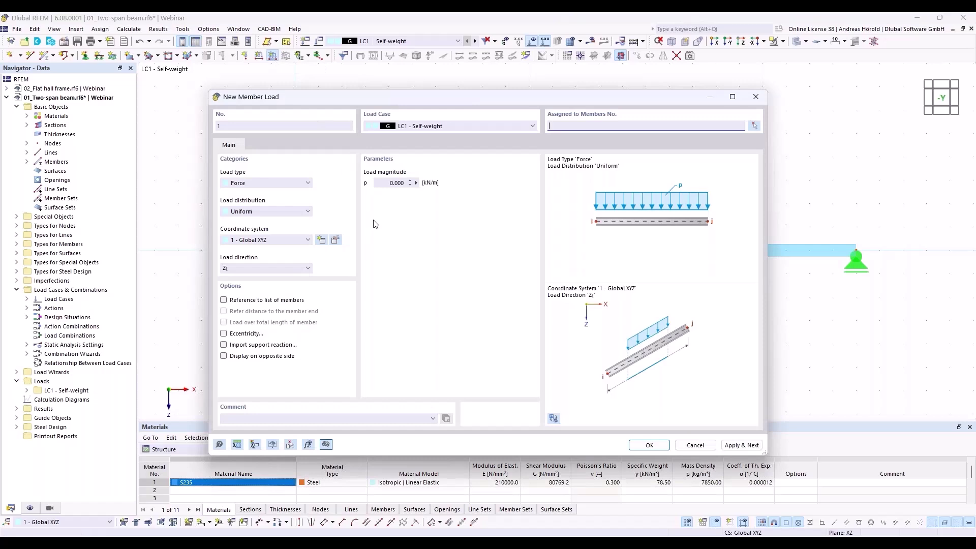
{"action": "left_click", "coordinate": [253, 183]}
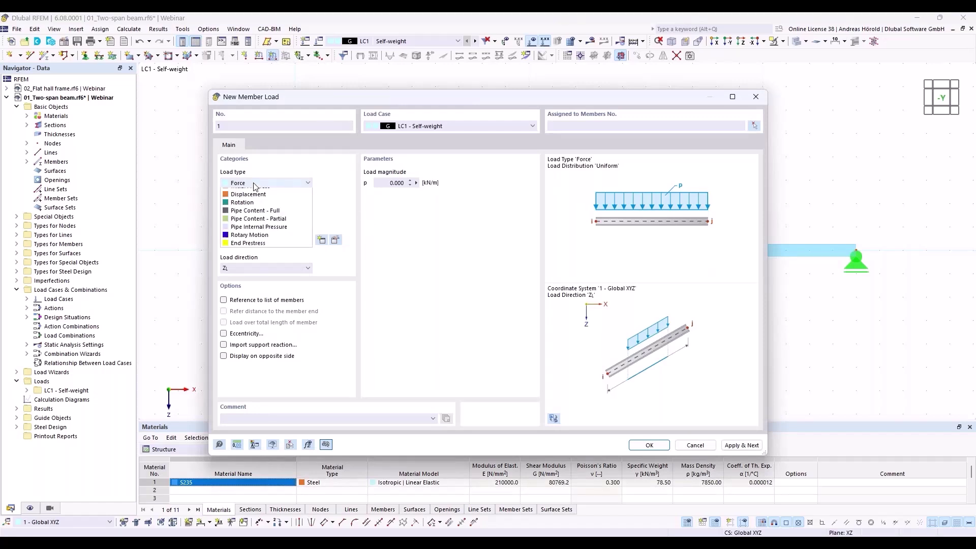
{"action": "left_click", "coordinate": [253, 183]}
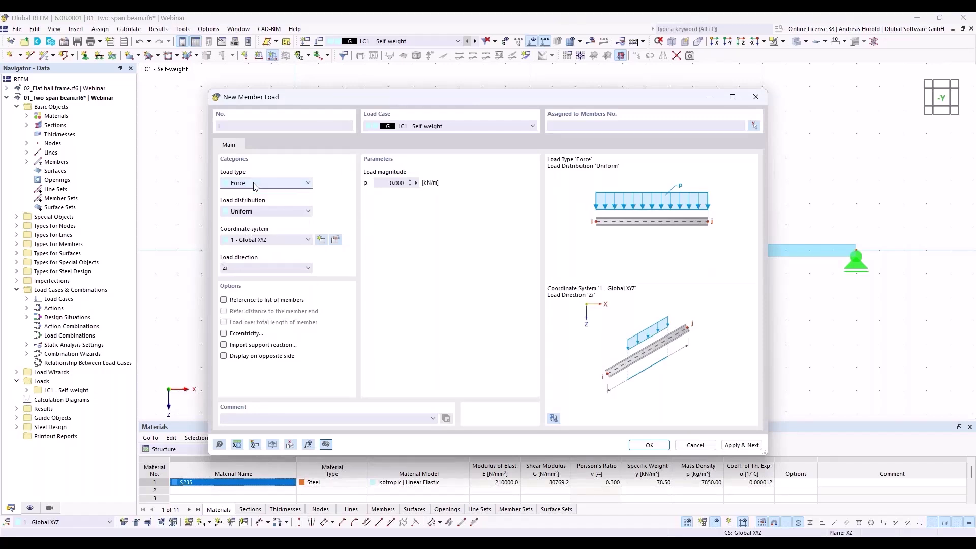
{"action": "left_click", "coordinate": [257, 211]}
{"action": "left_click", "coordinate": [256, 211]}
{"action": "left_click", "coordinate": [276, 212]}
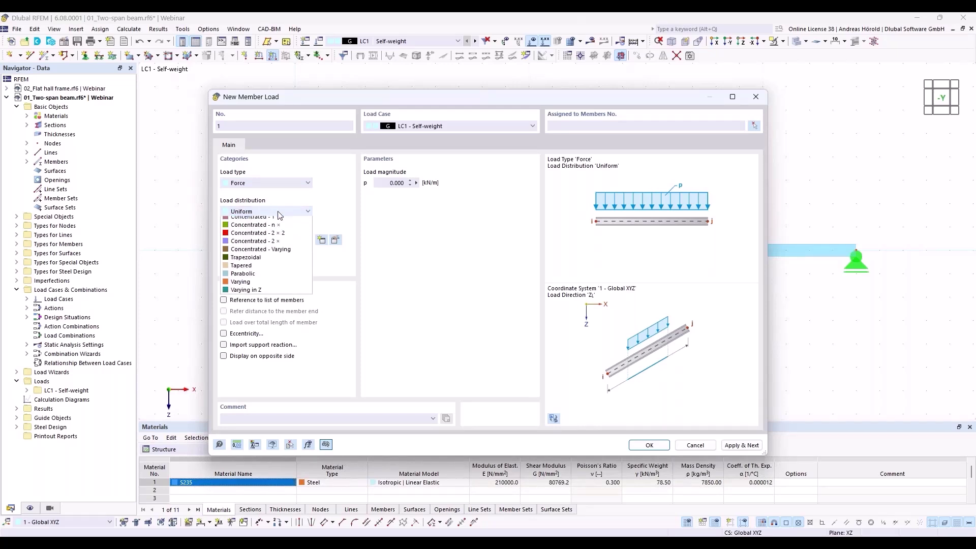
{"action": "left_click", "coordinate": [277, 211]}
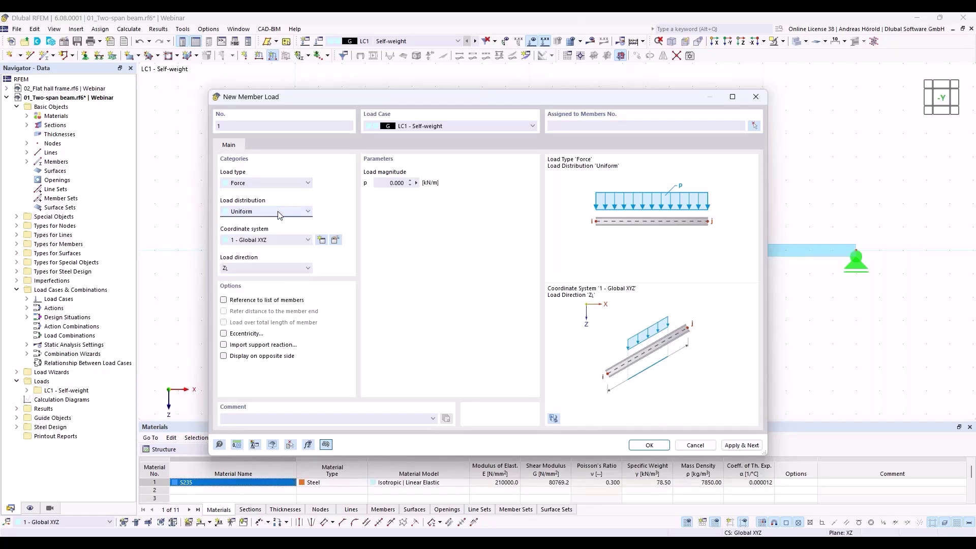
{"action": "left_click", "coordinate": [250, 269]}
{"action": "left_click", "coordinate": [250, 270]}
- Set the uniform force load's magnitude to 8 kN/m and assign it to the two-span beam member
{"action": "left_click", "coordinate": [385, 182]}
{"action": "type", "text": "8"}
{"action": "left_click", "coordinate": [646, 447]}
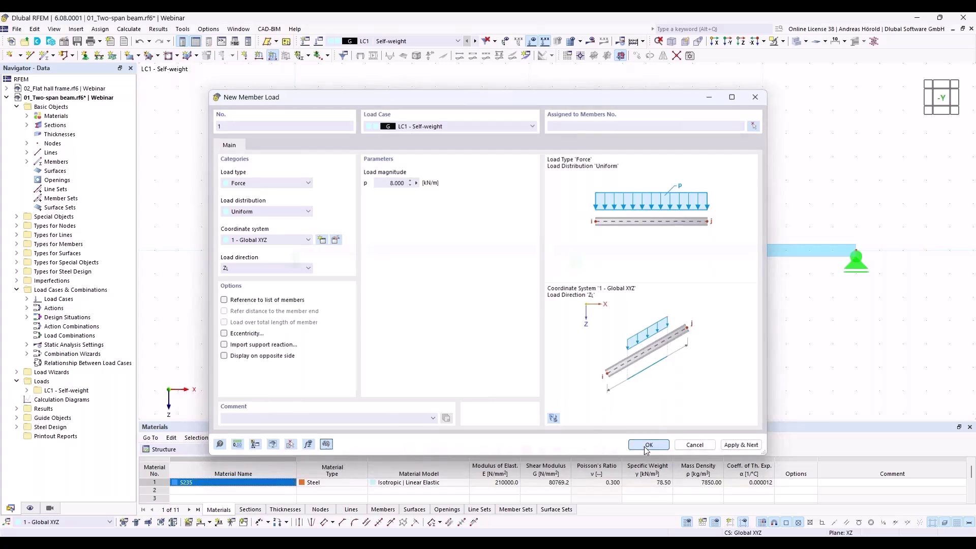
{"action": "left_click", "coordinate": [499, 246]}
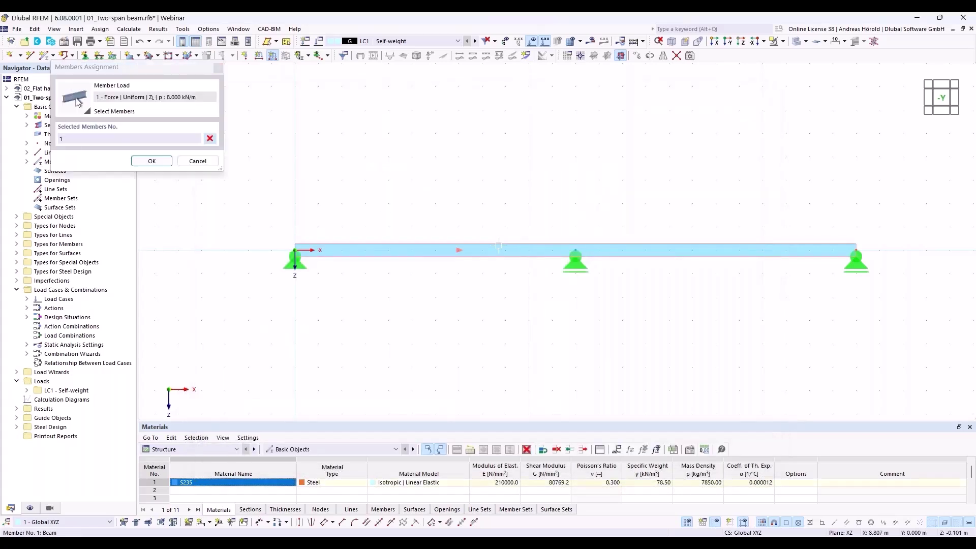
{"action": "left_click", "coordinate": [153, 161]}
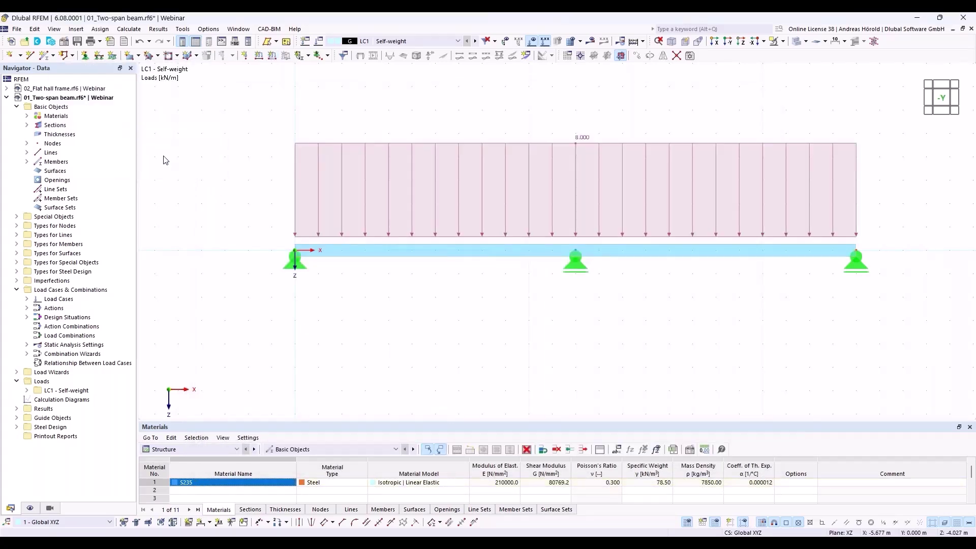
- Create a second load case named Imposed load with the action category Imposed loads - category A: domestic, residential areas
{"action": "left_click", "coordinate": [305, 42]}
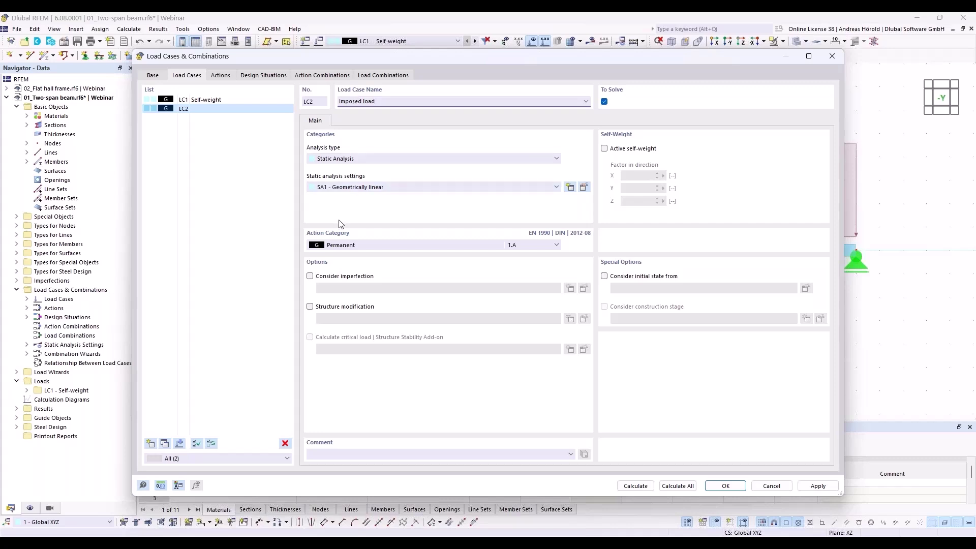
{"action": "left_click", "coordinate": [357, 246]}
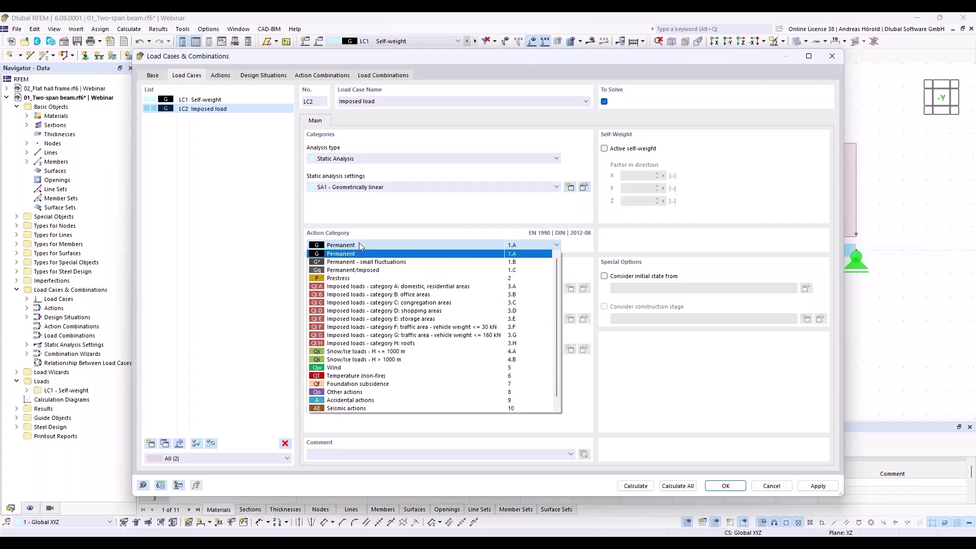
{"action": "left_click", "coordinate": [398, 288]}
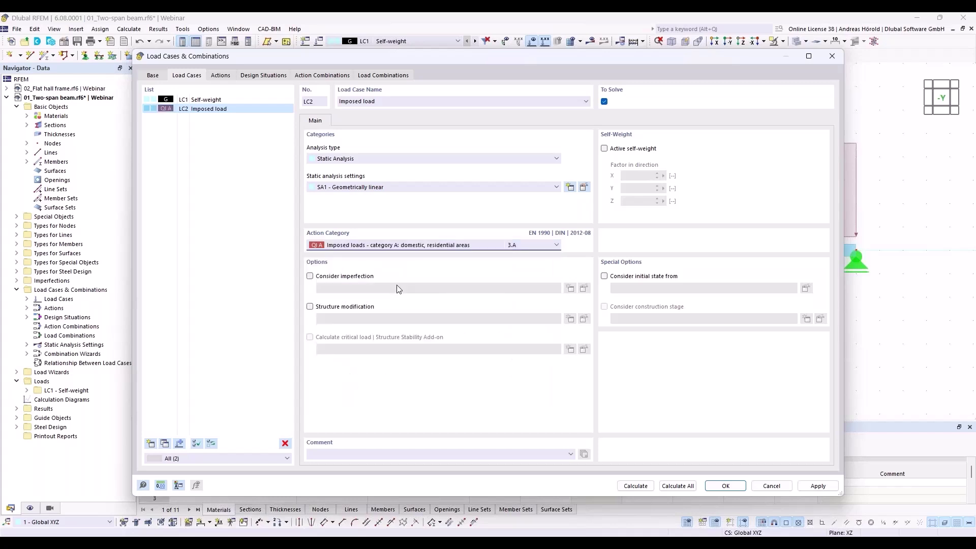
{"action": "left_click", "coordinate": [727, 487]}
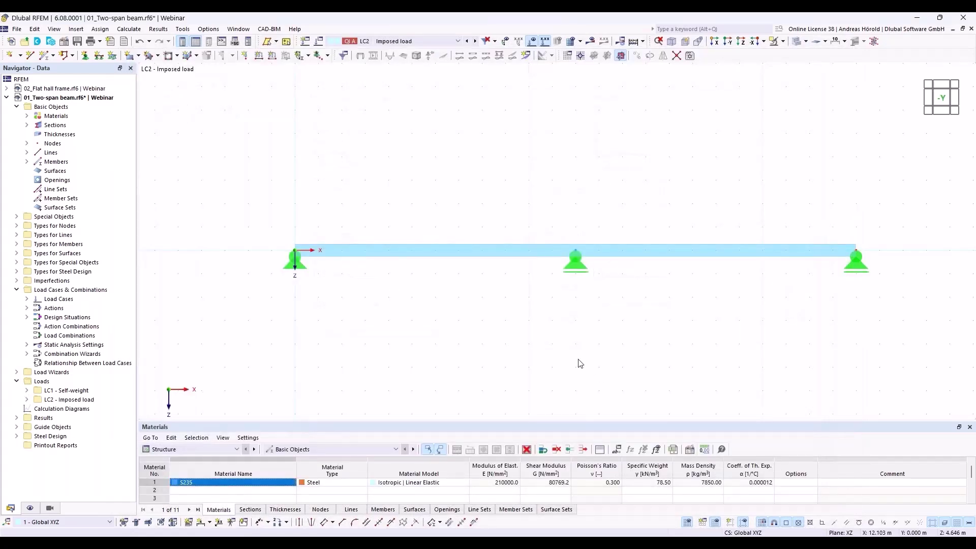
- Add a uniform member load of 12 kN/m in LC2 Imposed load and assign it to the two-span beam member
{"action": "left_click", "coordinate": [272, 56]}
{"action": "double_click", "coordinate": [381, 181]}
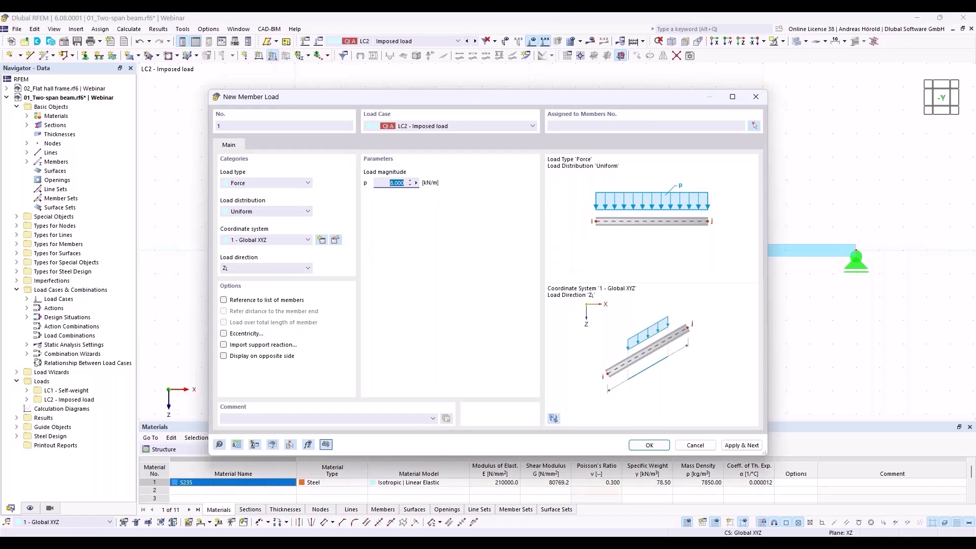
{"action": "type", "text": "12"}
{"action": "left_click", "coordinate": [649, 445]}
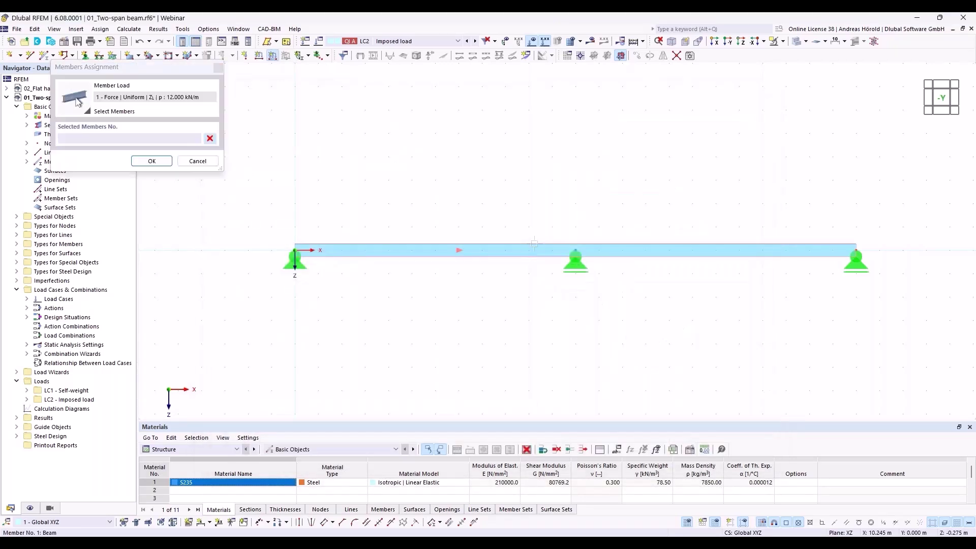
{"action": "left_click", "coordinate": [152, 161]}
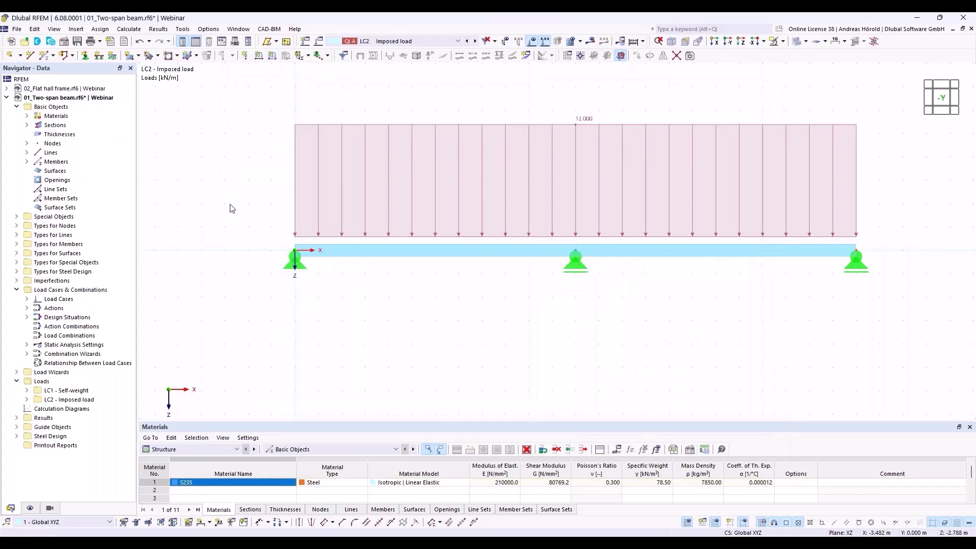
- Check the combination standard and wizard settings, the load cases and the actions of the load cases and combinations
{"action": "middle_click_drag", "start_coordinate": [400, 359], "coordinate": [354, 361]}
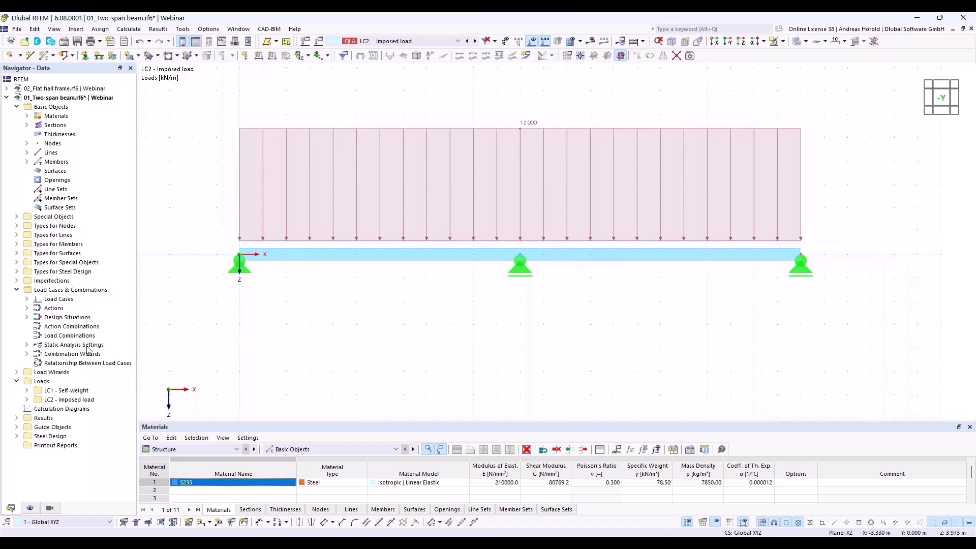
{"action": "right_click", "coordinate": [79, 291]}
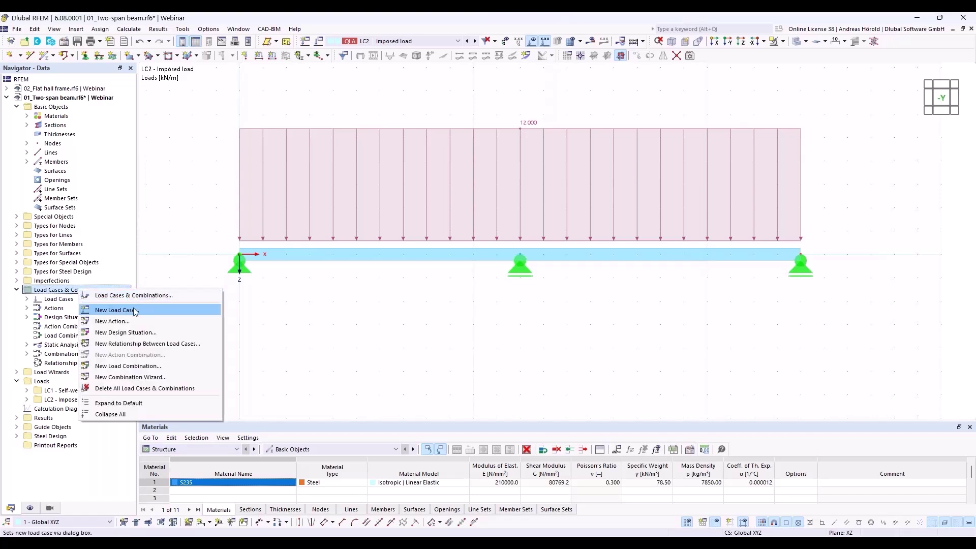
{"action": "left_click", "coordinate": [134, 296]}
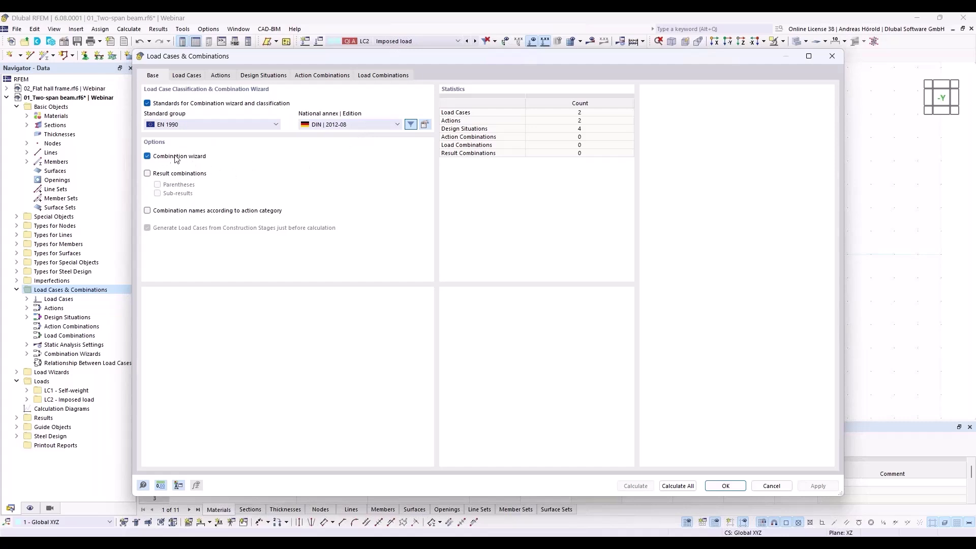
{"action": "left_click", "coordinate": [188, 76]}
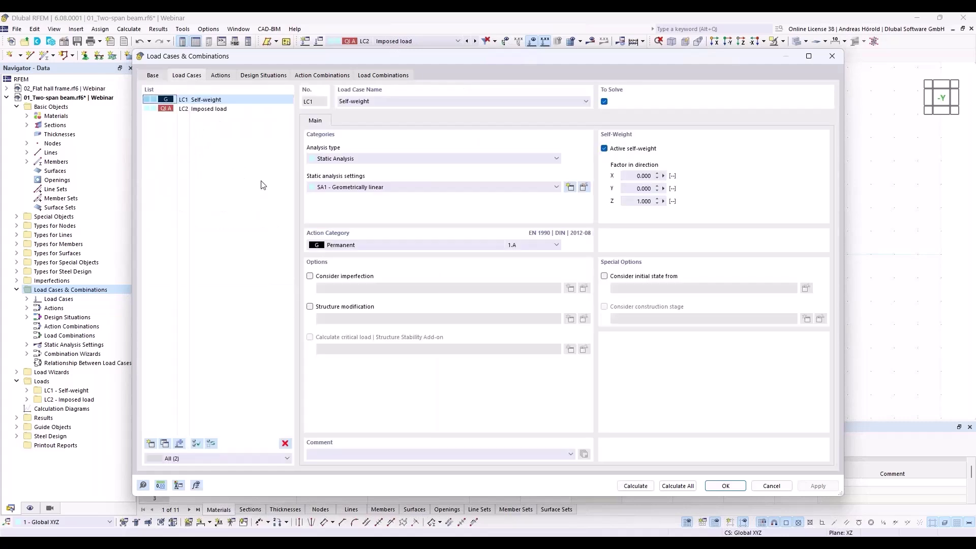
{"action": "left_click", "coordinate": [221, 76]}
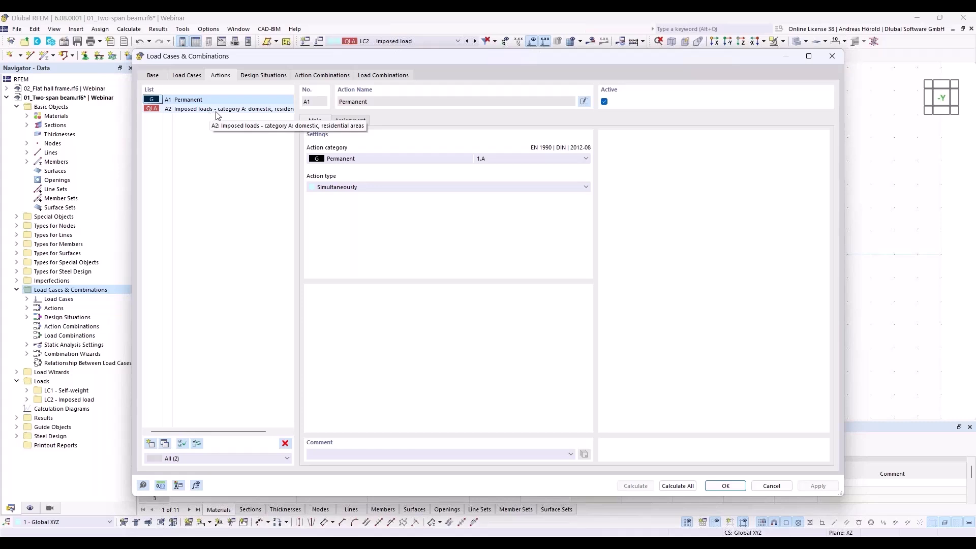
- Delete the serviceability design situations SLS Characteristic, Frequent and Quasi-permanent, keeping only the ULS design situation
{"action": "left_click", "coordinate": [263, 76]}
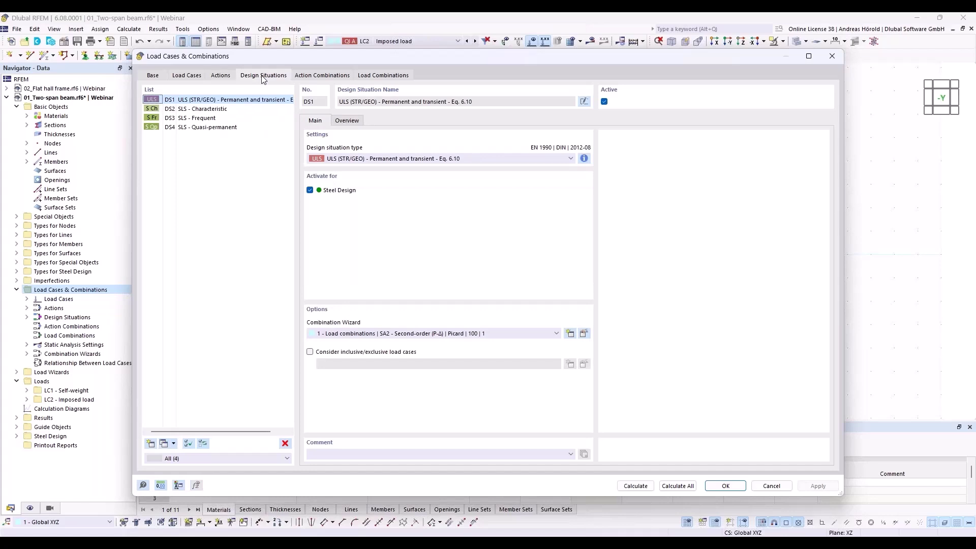
{"action": "left_click", "coordinate": [197, 111]}
{"action": "left_click", "coordinate": [211, 128], "text": "shift"}
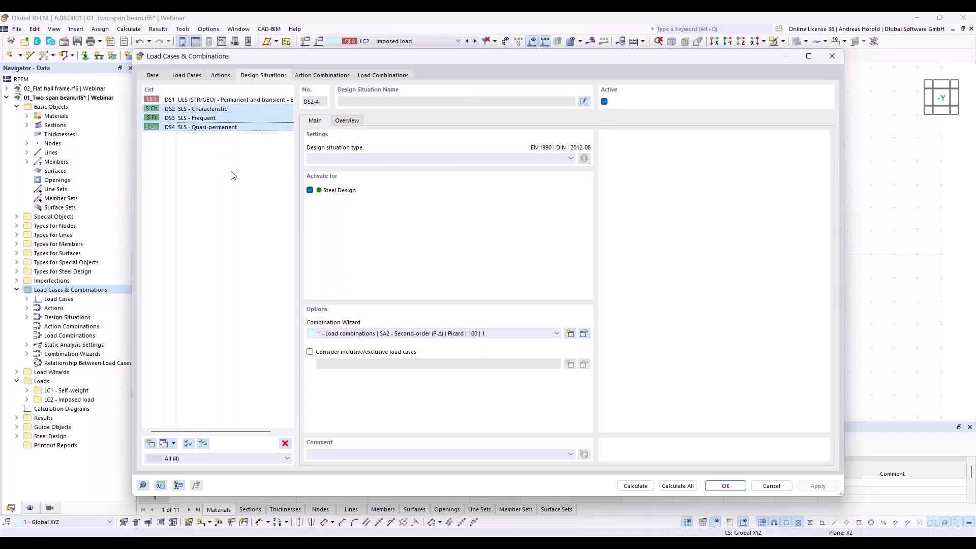
{"action": "left_click", "coordinate": [285, 443]}
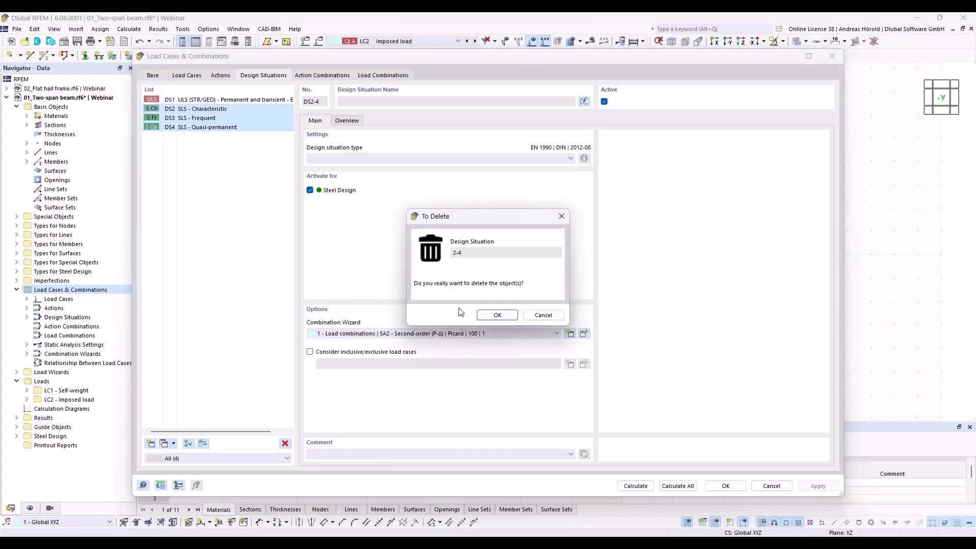
{"action": "left_click", "coordinate": [497, 315]}
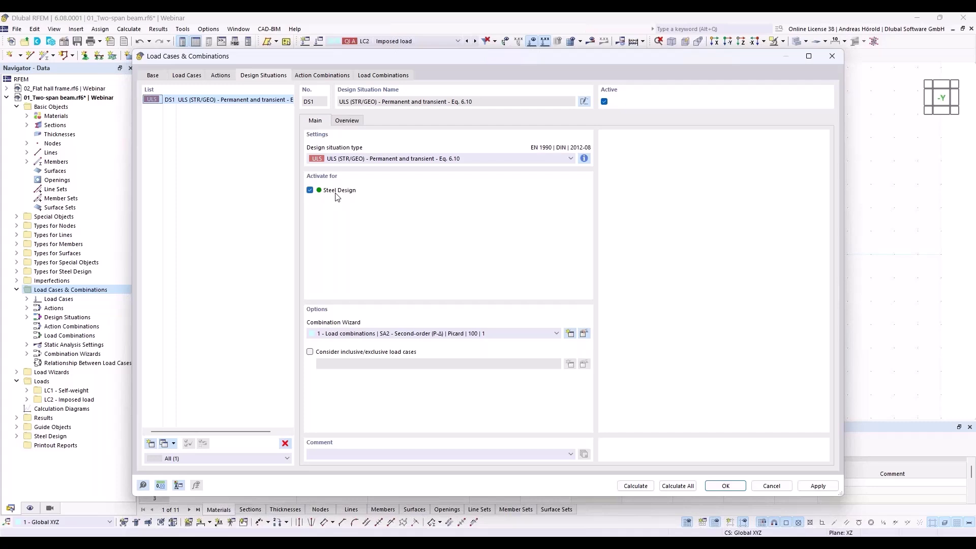
- Check the generated load combinations and their assignment to the ULS design situation DS1
{"action": "left_click", "coordinate": [377, 77]}
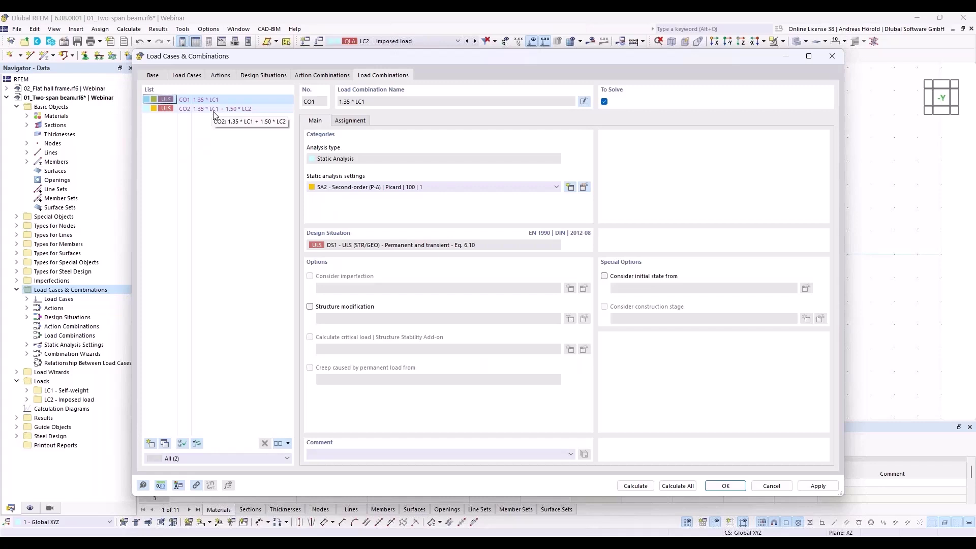
{"action": "left_click", "coordinate": [253, 77]}
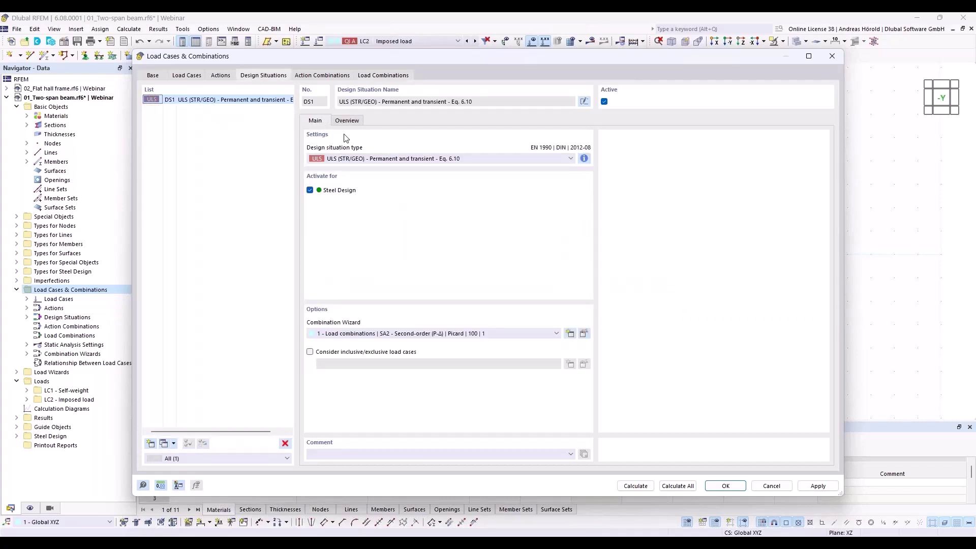
{"action": "left_click", "coordinate": [346, 121]}
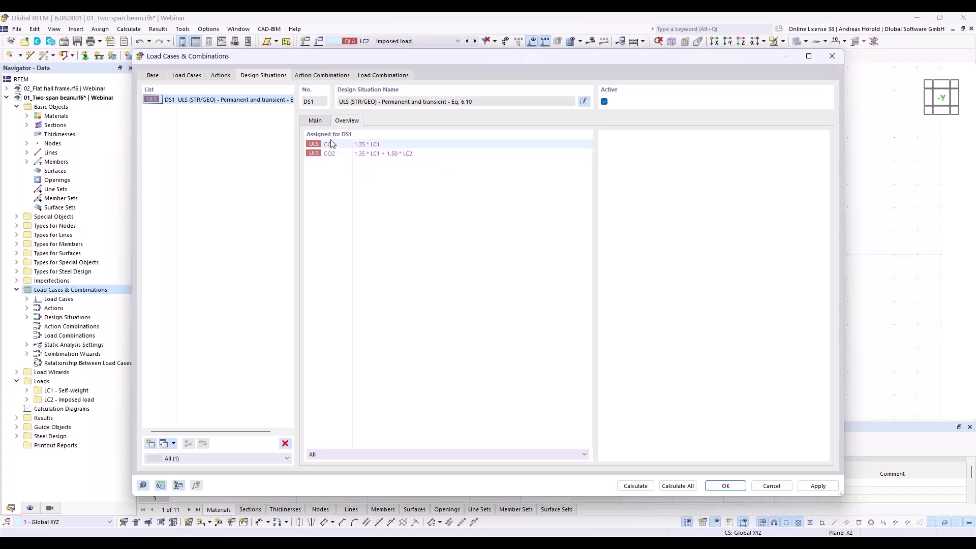
{"action": "left_click", "coordinate": [314, 121]}
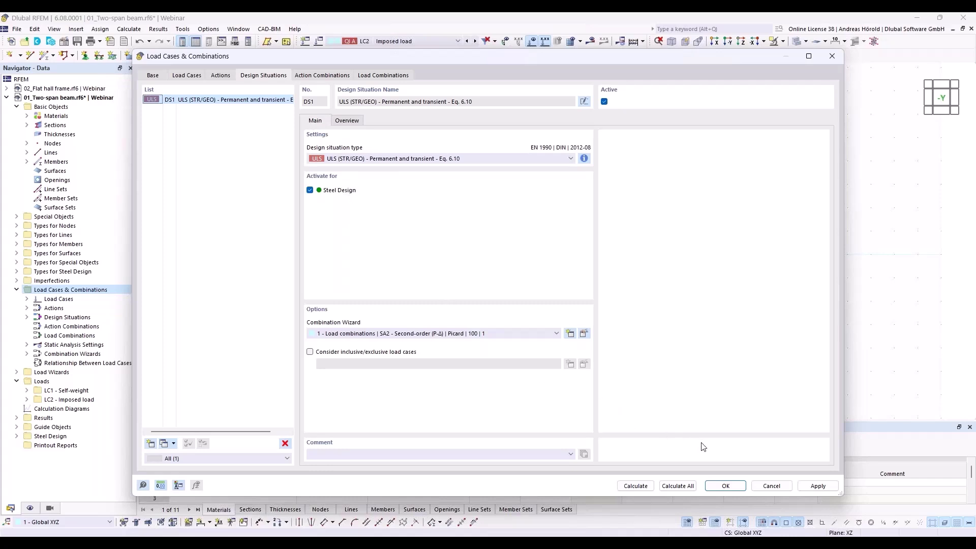
- Calculate everything and display the member shear forces Vz for the ULS design situation
{"action": "left_click", "coordinate": [674, 485]}
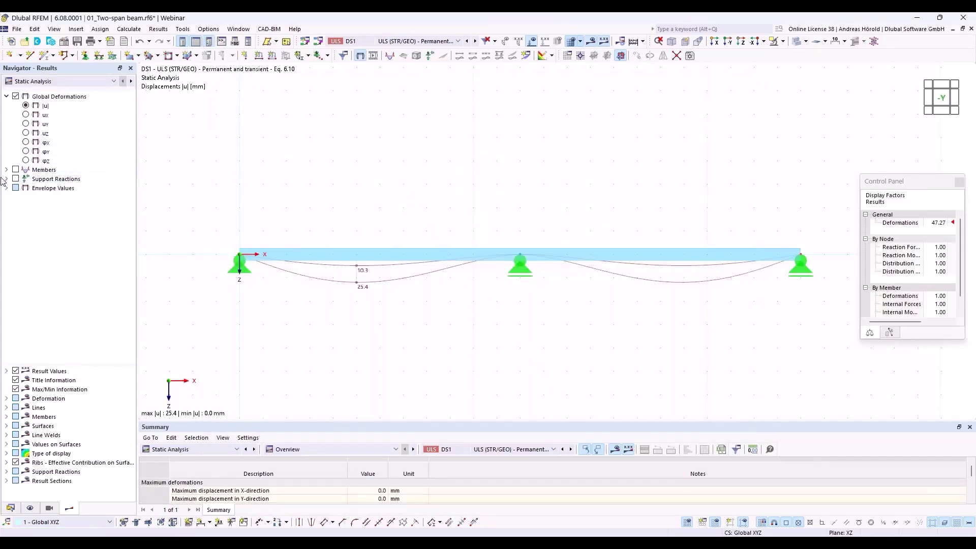
{"action": "left_click", "coordinate": [6, 170]}
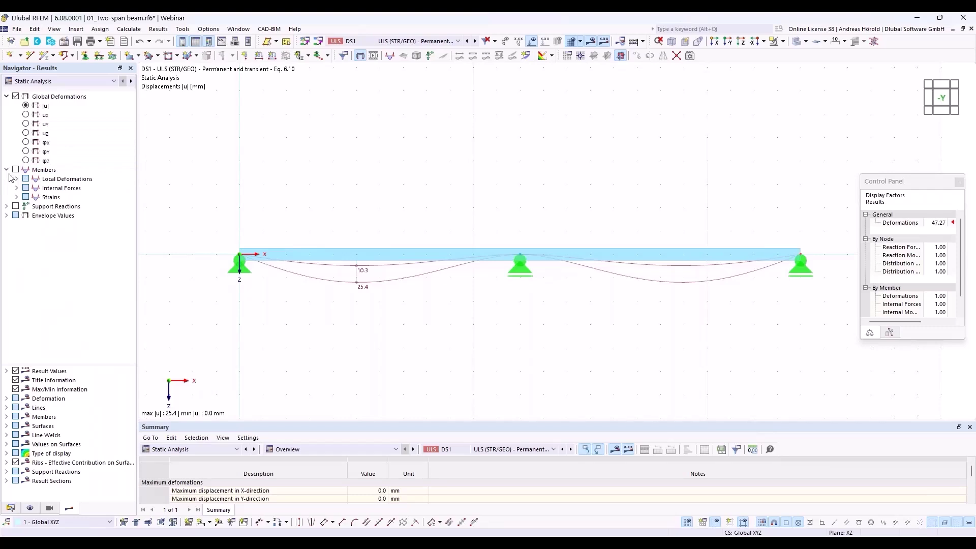
{"action": "left_click", "coordinate": [17, 188]}
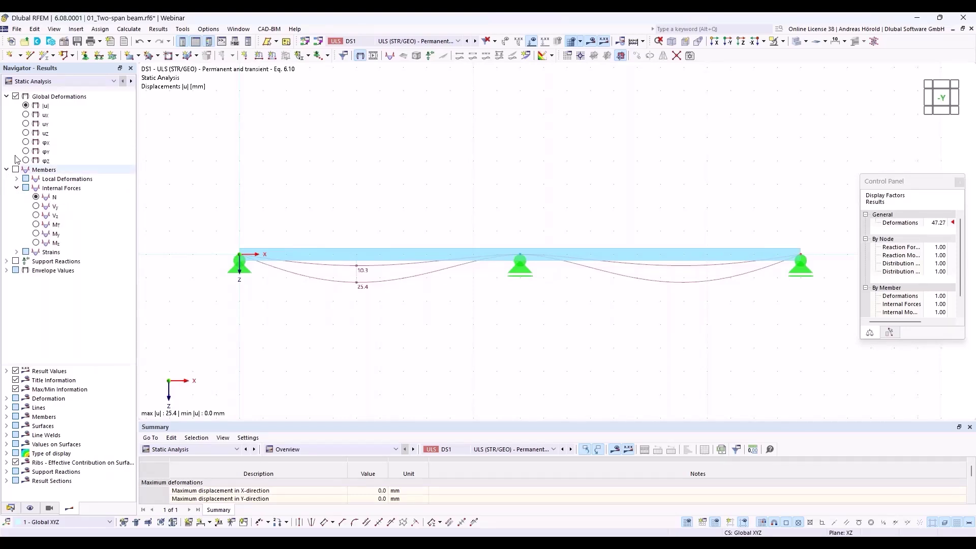
{"action": "left_click", "coordinate": [36, 215]}
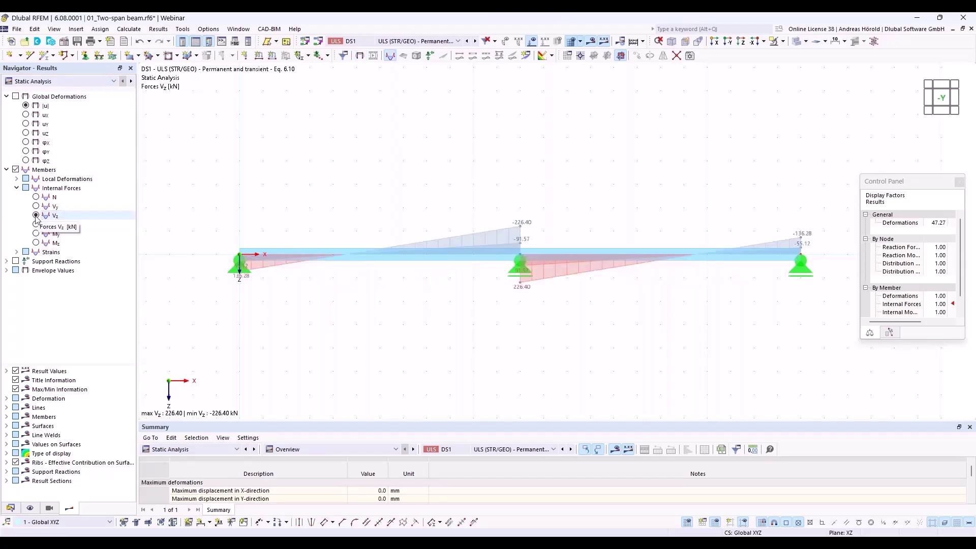
- Limit the result envelope to the maximum values and display the member bending moments My
{"action": "left_click", "coordinate": [7, 271]}
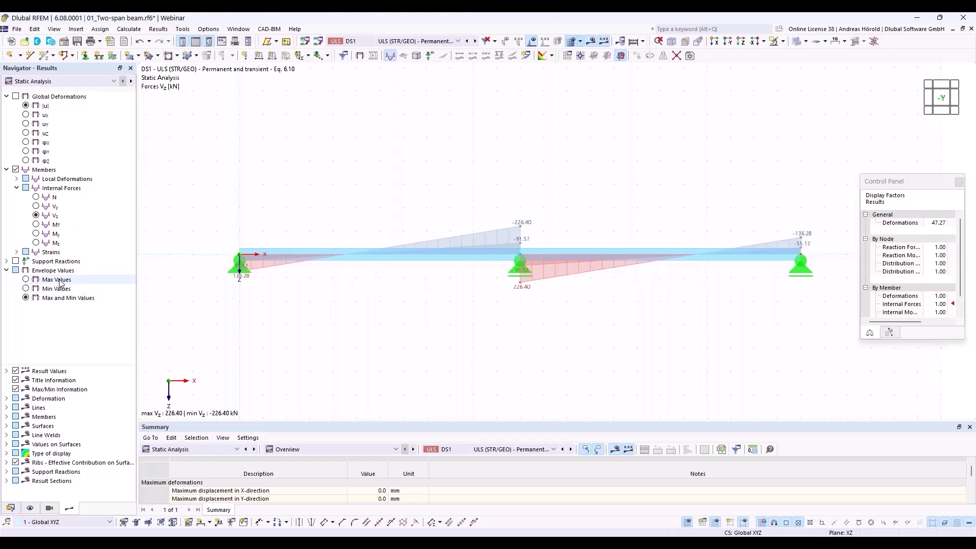
{"action": "left_click", "coordinate": [26, 279]}
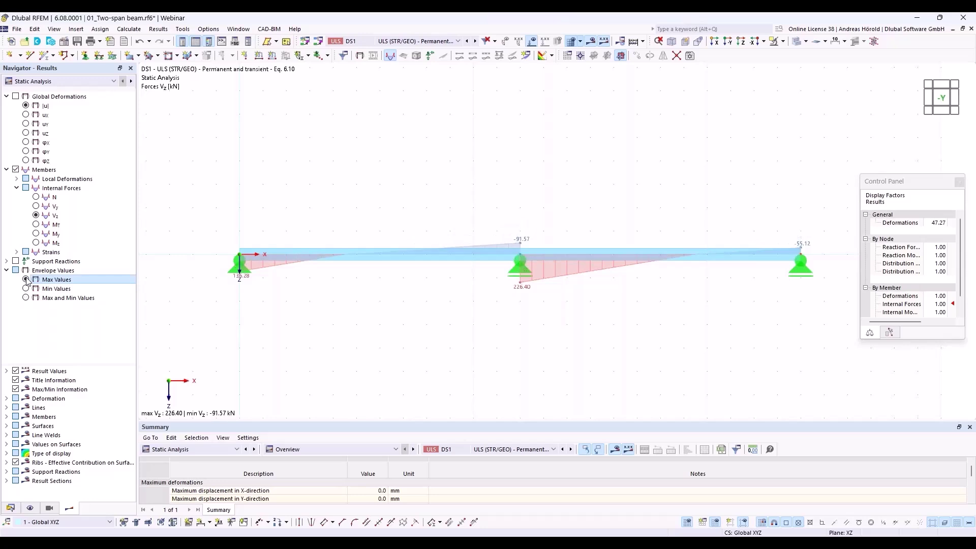
{"action": "left_click", "coordinate": [39, 234]}
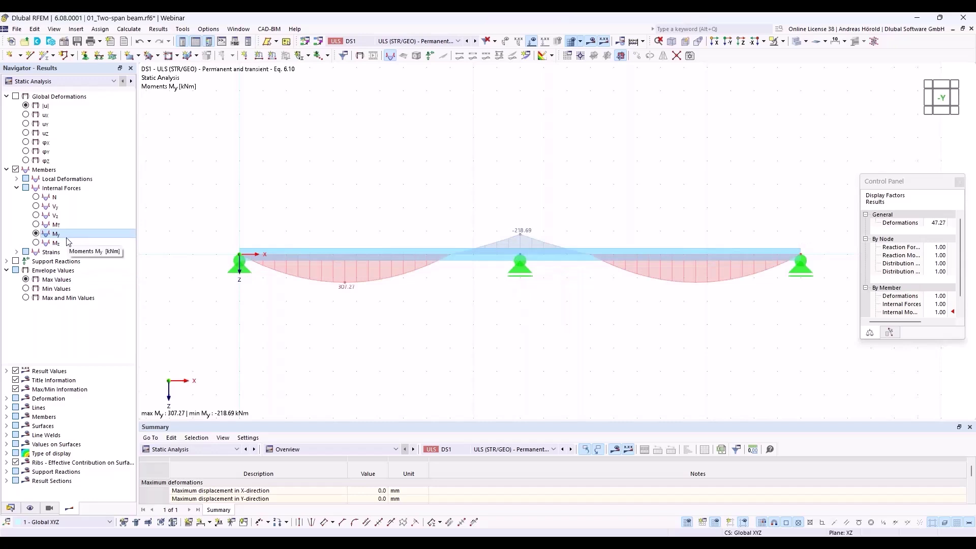
- Show the Steel Design results in an enlarged table area and list the design ratios on members
{"action": "left_click", "coordinate": [208, 446]}
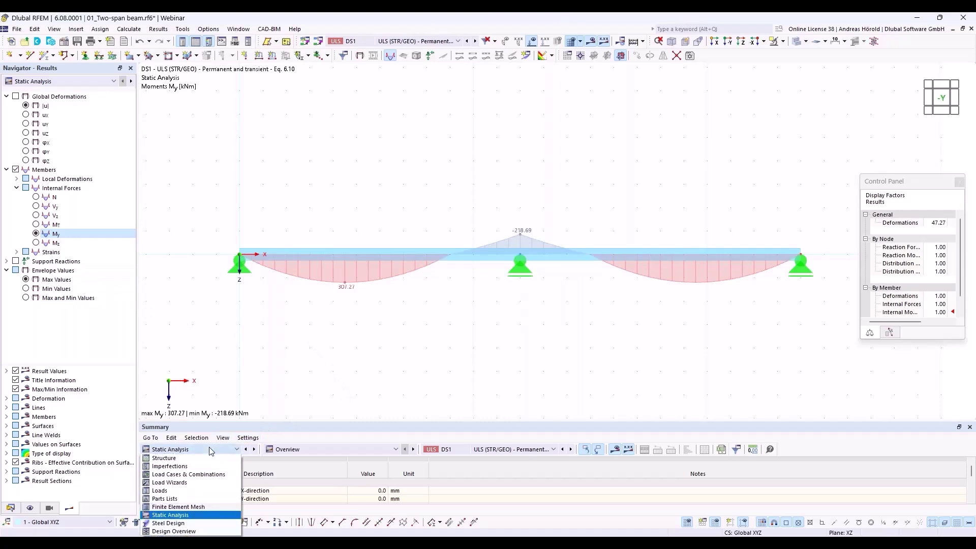
{"action": "left_click", "coordinate": [176, 524]}
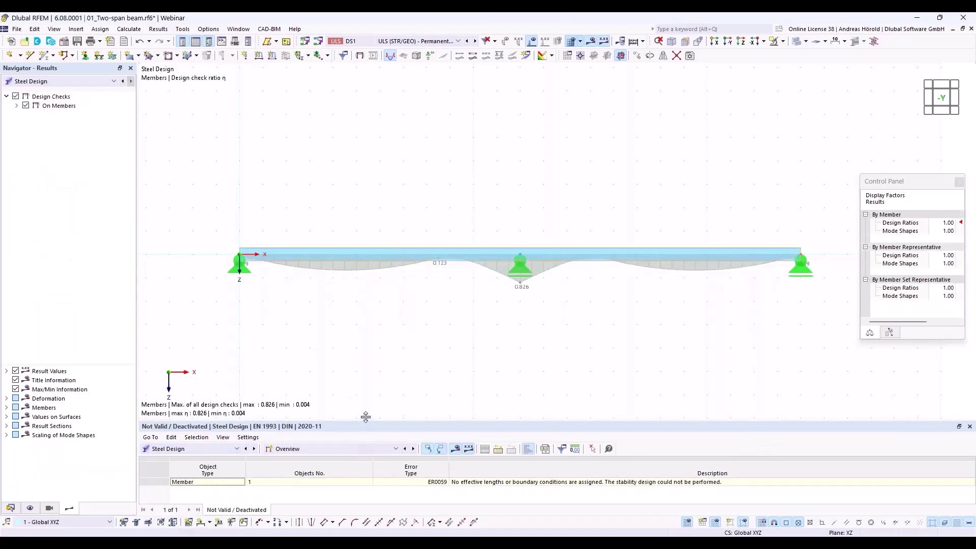
{"action": "left_click_drag", "start_coordinate": [365, 417], "coordinate": [371, 331]}
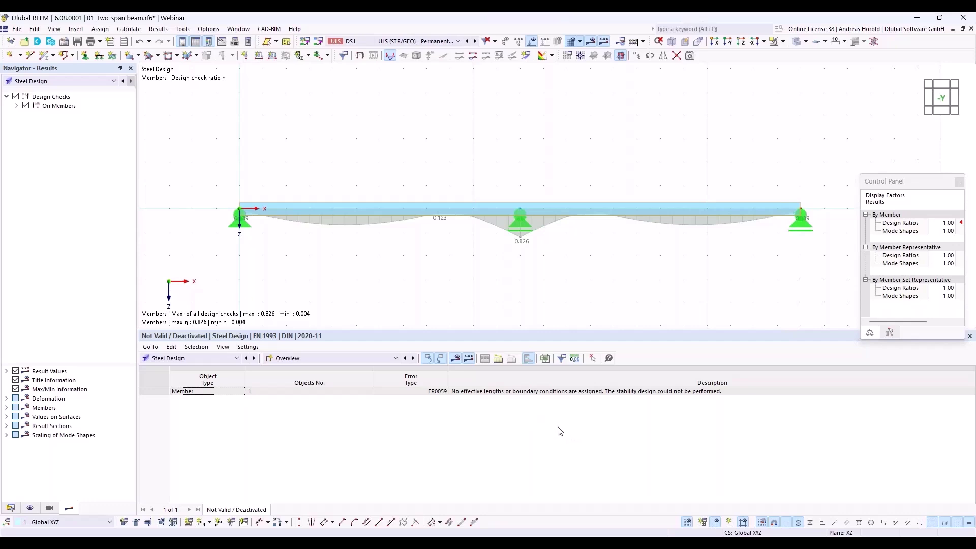
{"action": "left_click", "coordinate": [348, 357]}
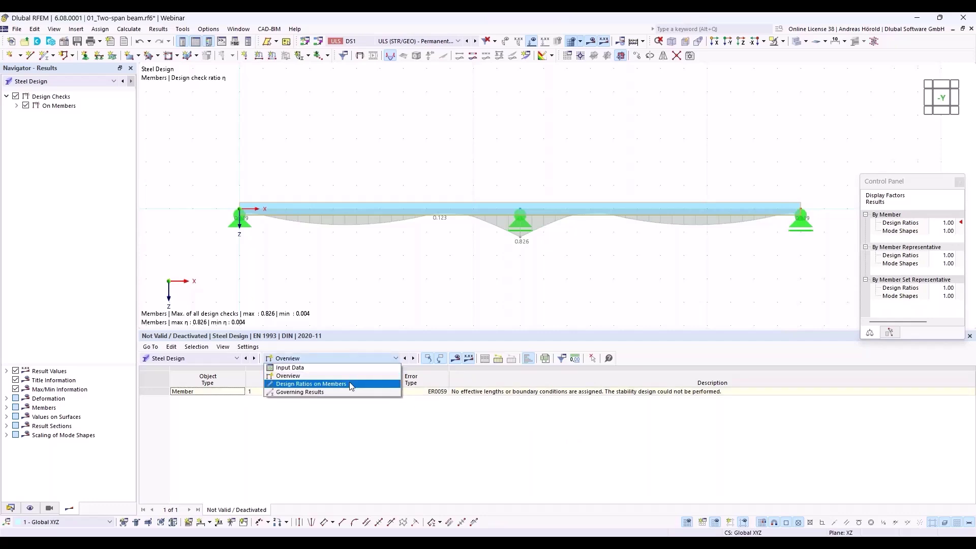
{"action": "left_click", "coordinate": [325, 383]}
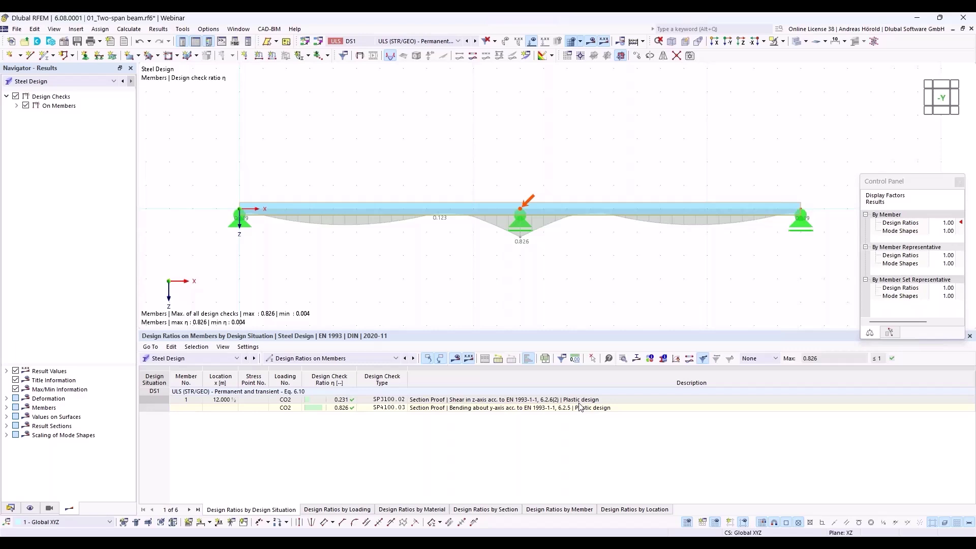
- Examine the design check details of the plastic bending check about the y-axis, including the section classification
{"action": "left_click", "coordinate": [510, 410]}
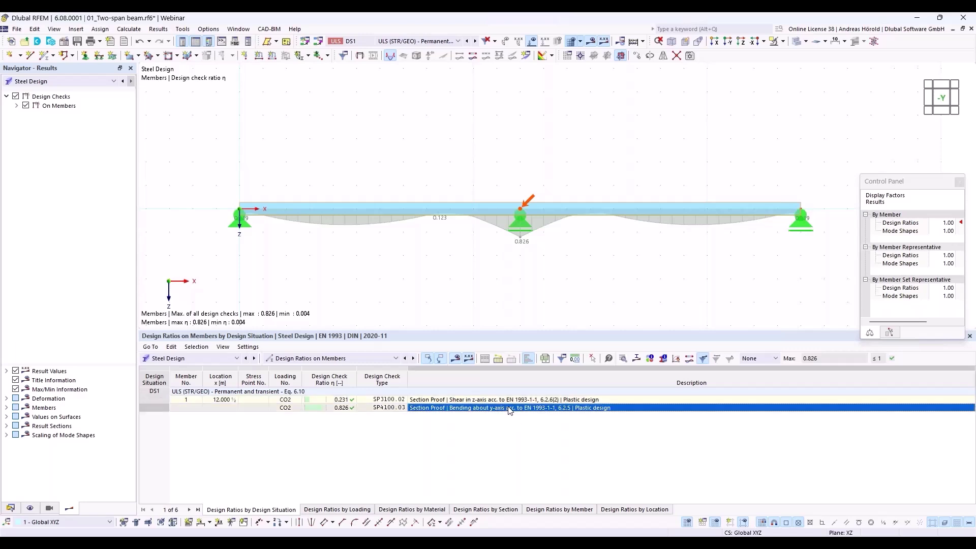
{"action": "left_click", "coordinate": [624, 359]}
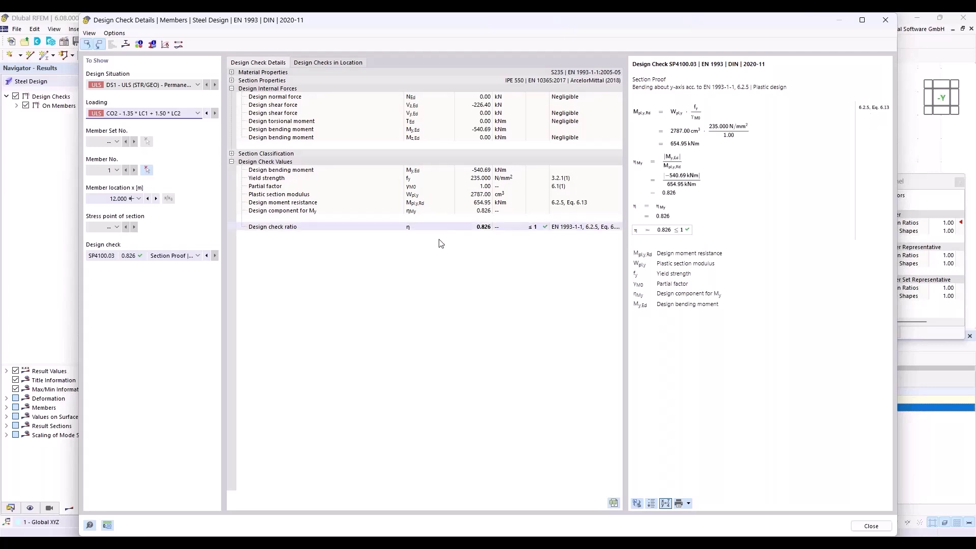
{"action": "left_click", "coordinate": [232, 153]}
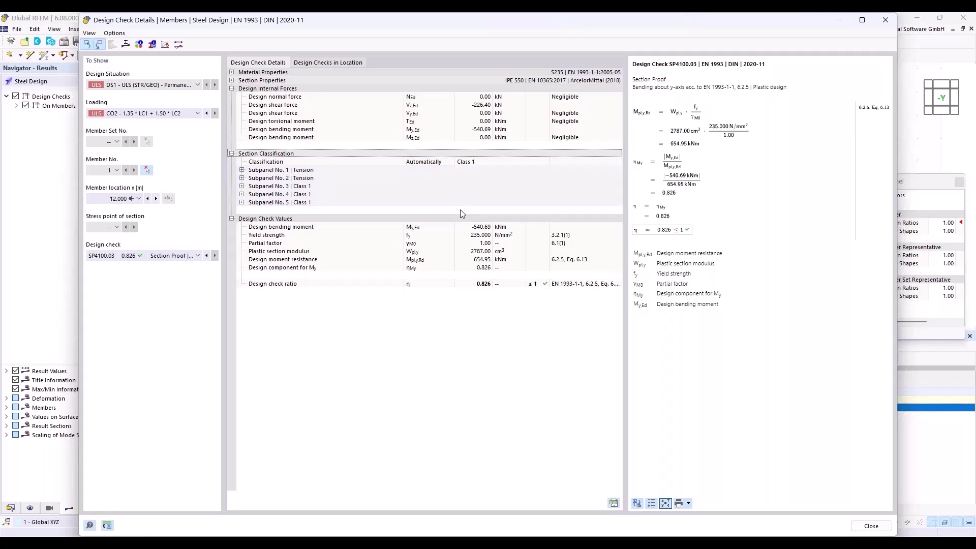
- Display the result diagrams in the section for the plastic bending check and view the stresses due to bending about the y-axis
{"action": "left_click", "coordinate": [126, 45]}
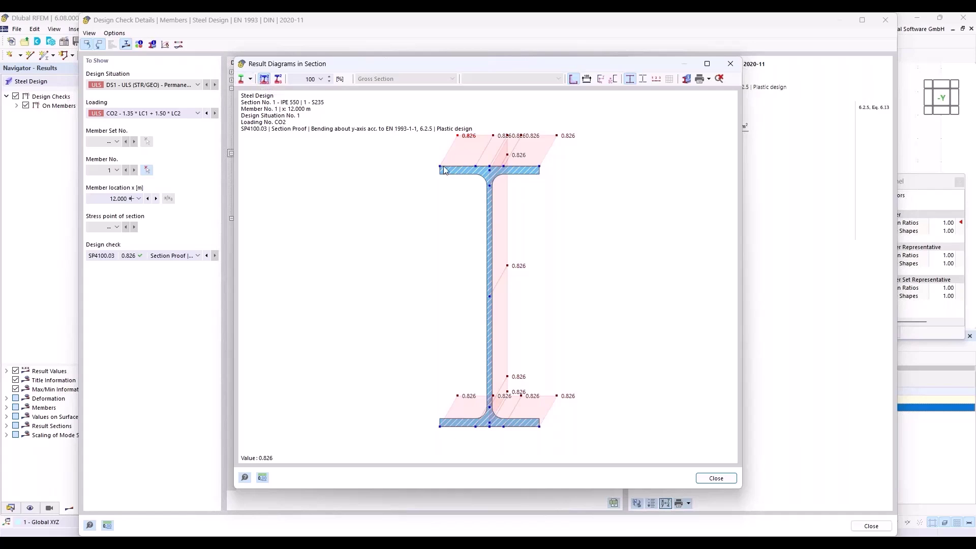
{"action": "left_click", "coordinate": [251, 79]}
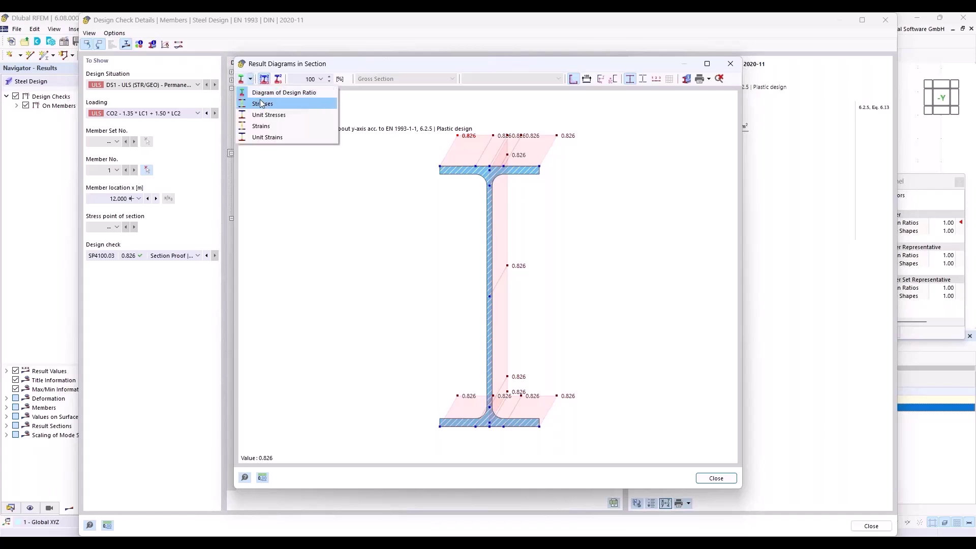
{"action": "left_click", "coordinate": [262, 105]}
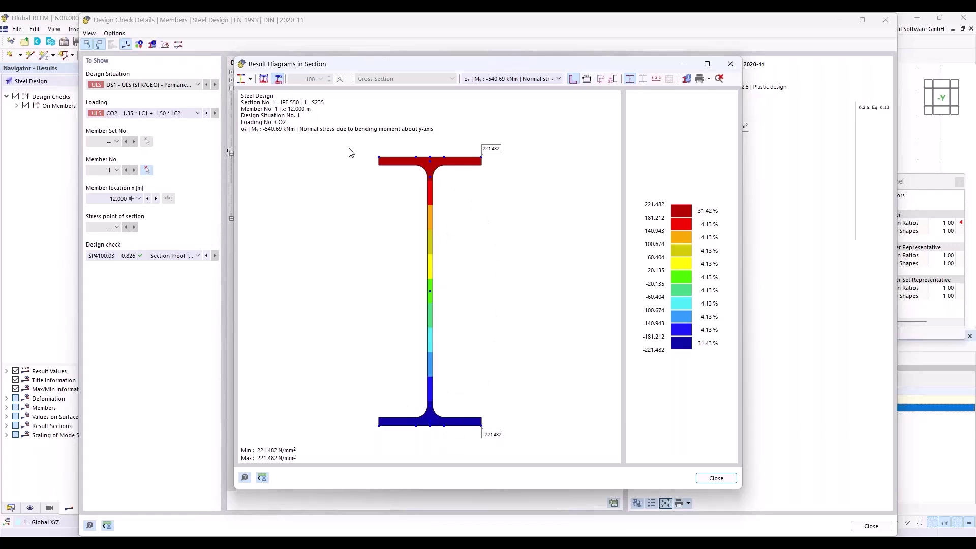
{"action": "left_click", "coordinate": [251, 79]}
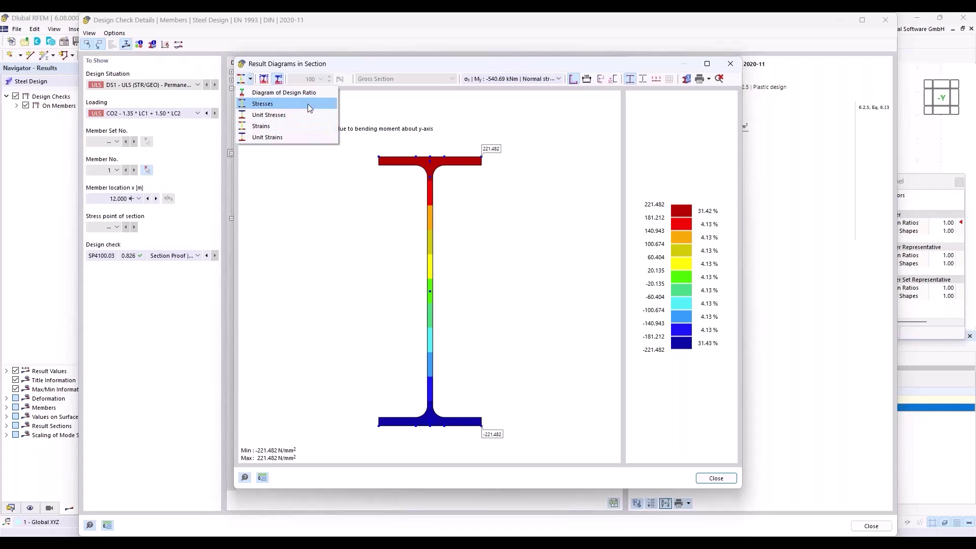
{"action": "left_click", "coordinate": [340, 102]}
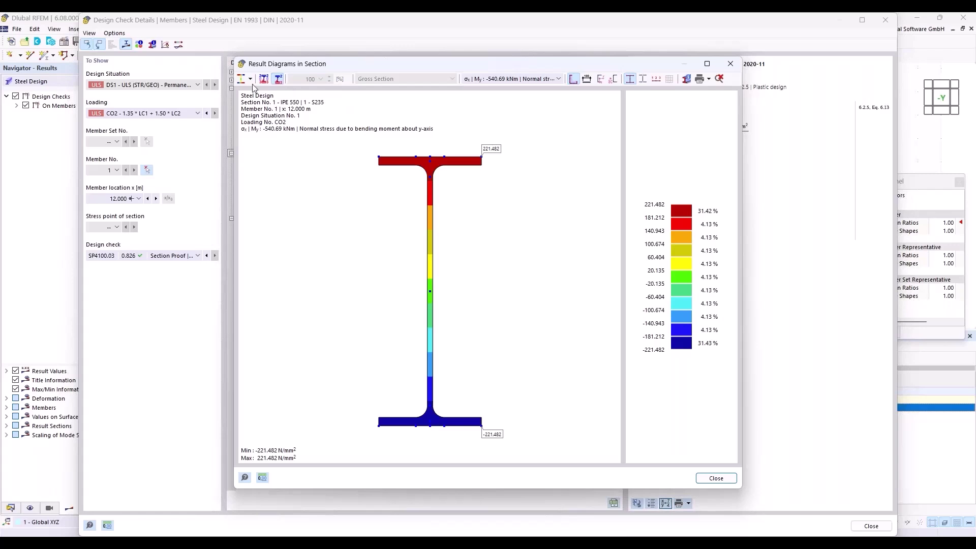
{"action": "left_click", "coordinate": [730, 64]}
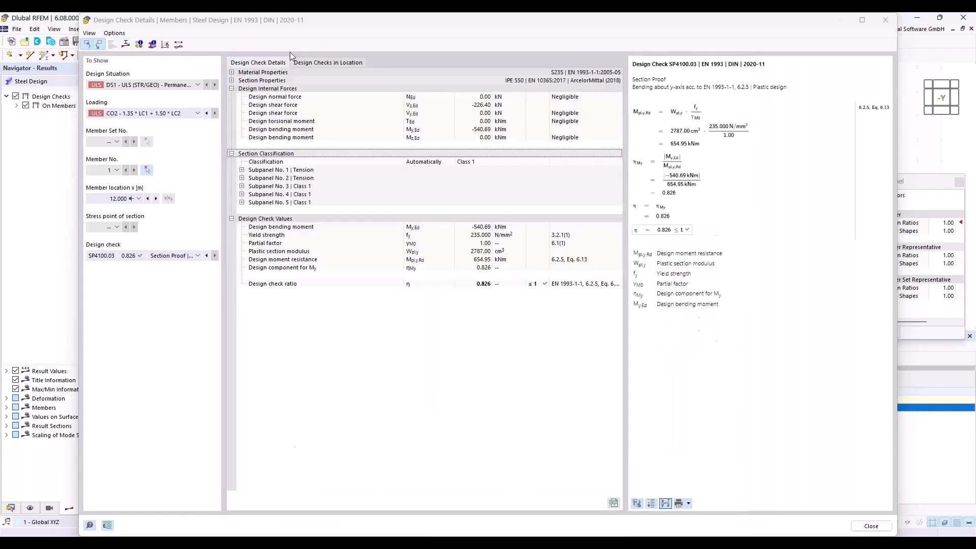
- Review the IPE 550 section information, including its stress points, subpanels and general properties, and close the design check details
{"action": "left_click", "coordinate": [152, 45]}
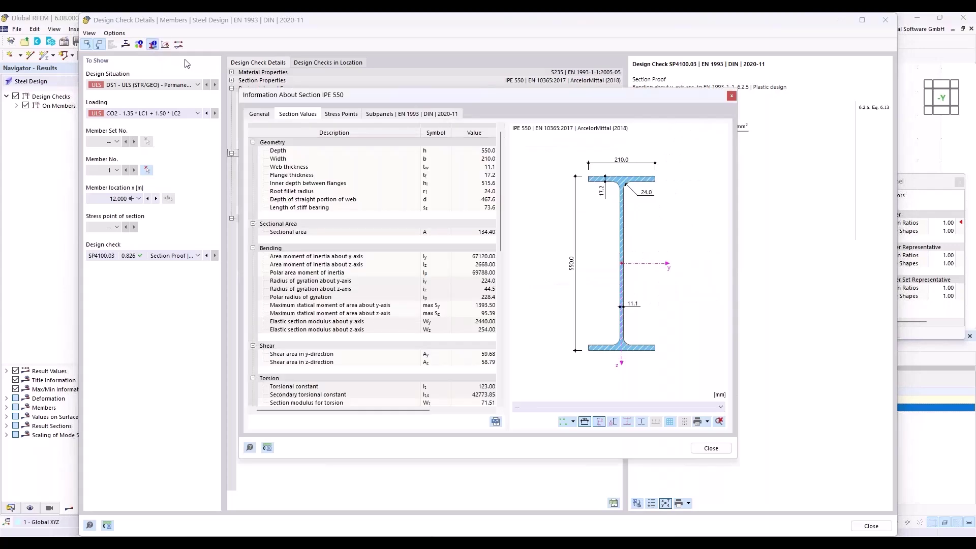
{"action": "left_click", "coordinate": [336, 115]}
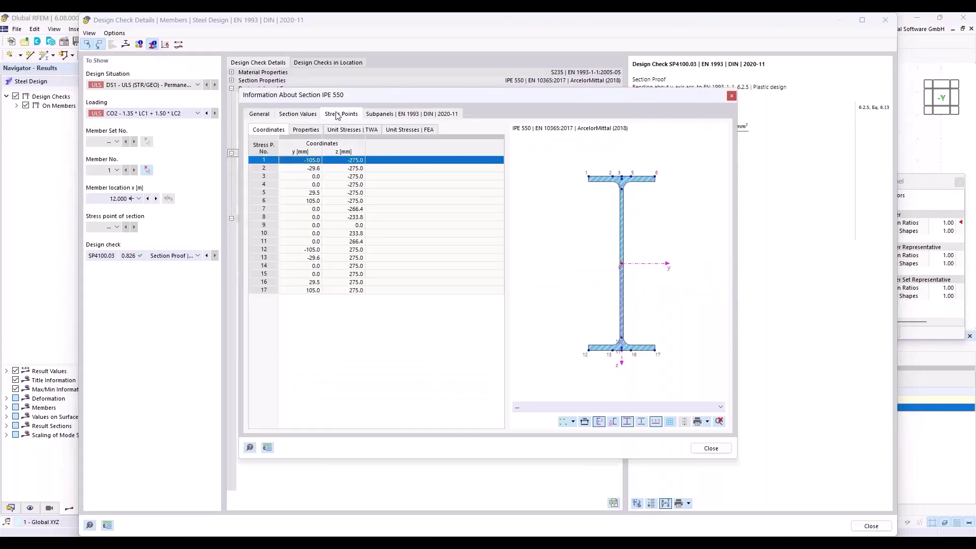
{"action": "left_click", "coordinate": [400, 115]}
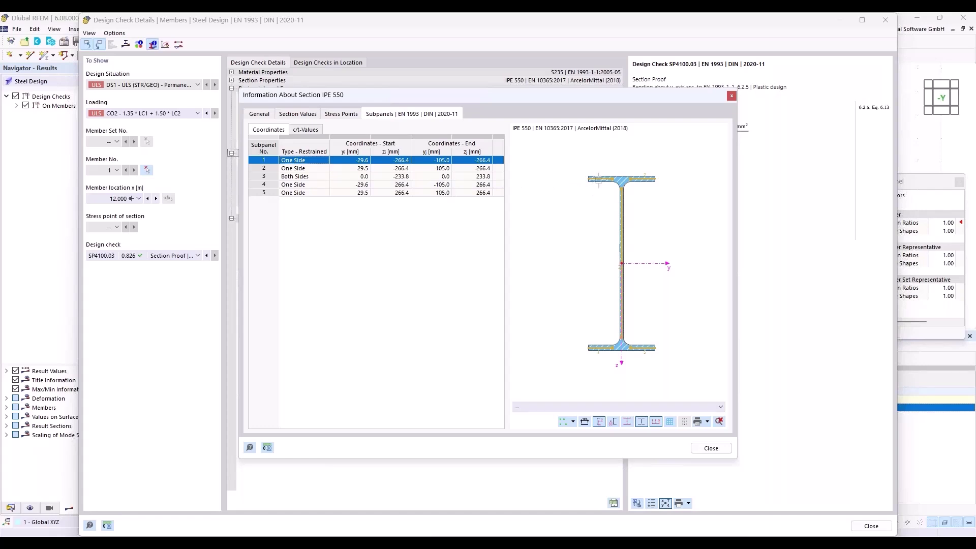
{"action": "left_click", "coordinate": [264, 114]}
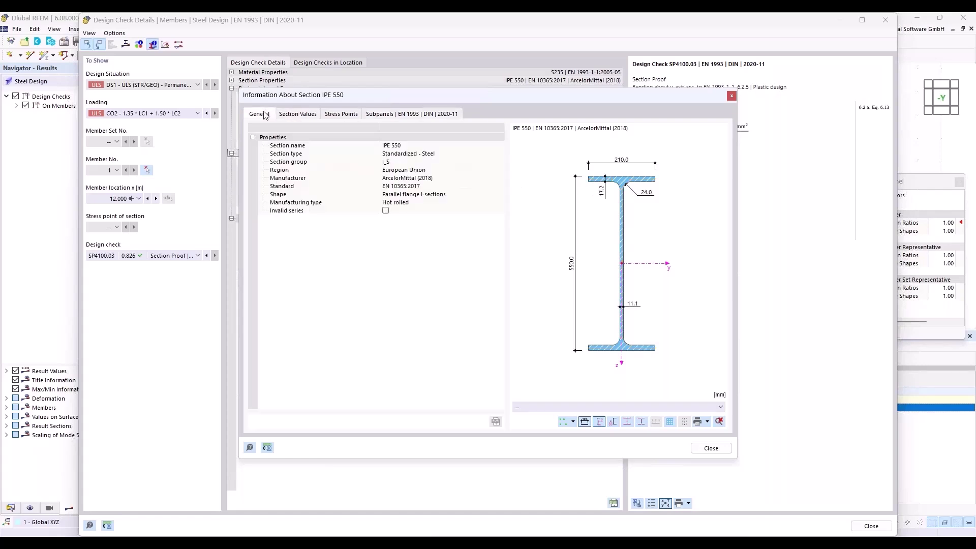
{"action": "left_click", "coordinate": [710, 448]}
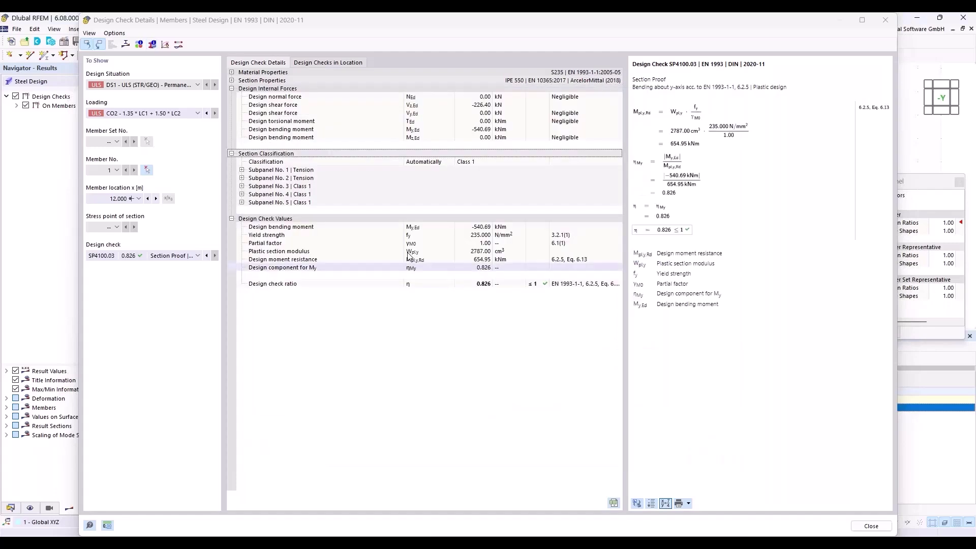
{"action": "left_click", "coordinate": [885, 20]}
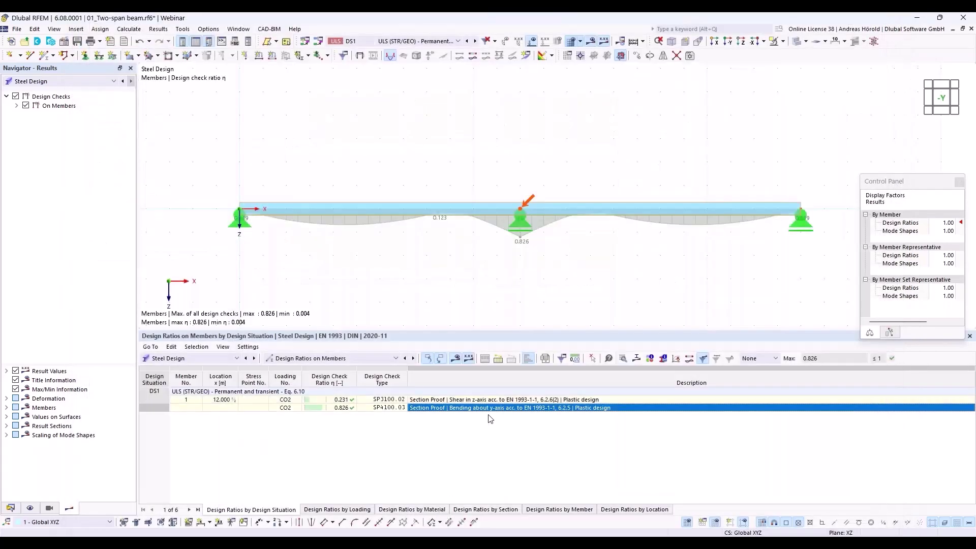
- Examine the design check details of the plastic shear check in the z-axis
{"action": "left_click", "coordinate": [450, 400]}
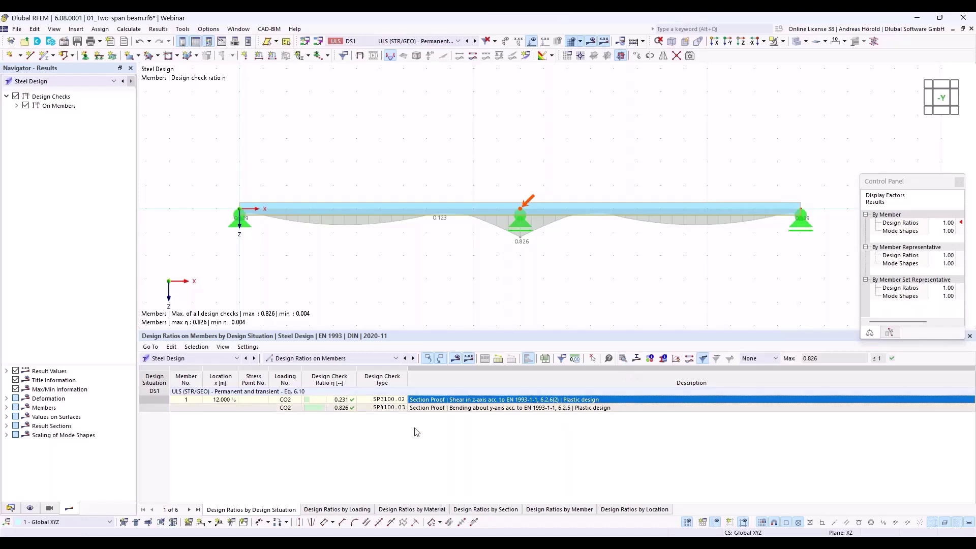
{"action": "double_click", "coordinate": [435, 401]}
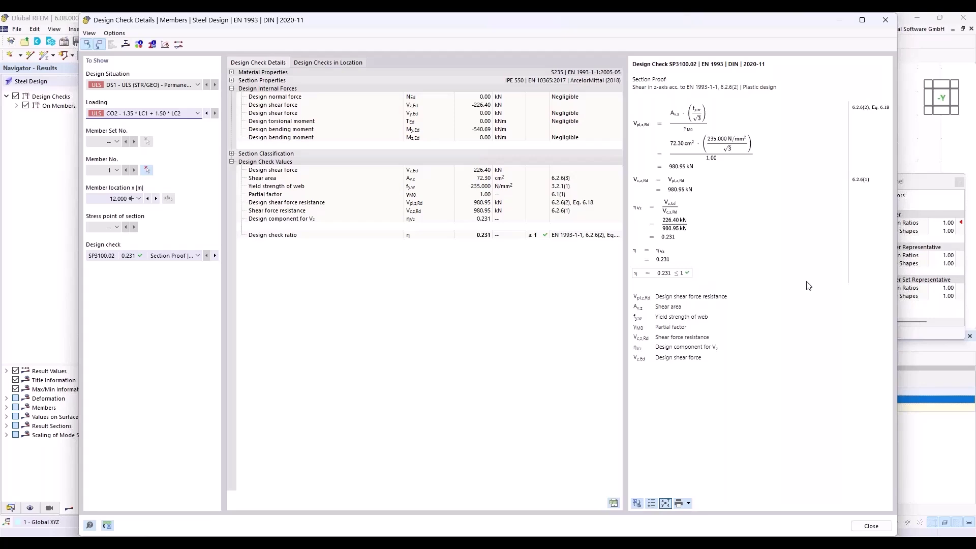
{"action": "left_click", "coordinate": [886, 19]}
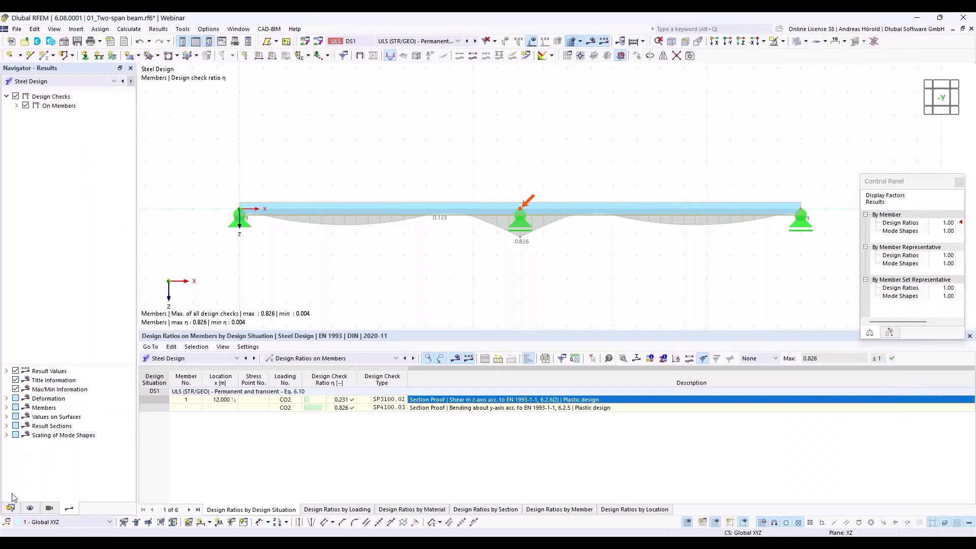
- Activate elastic design also for class 1 and class 2 sections in the Default ultimate configuration of Steel Design
{"action": "left_click", "coordinate": [11, 508]}
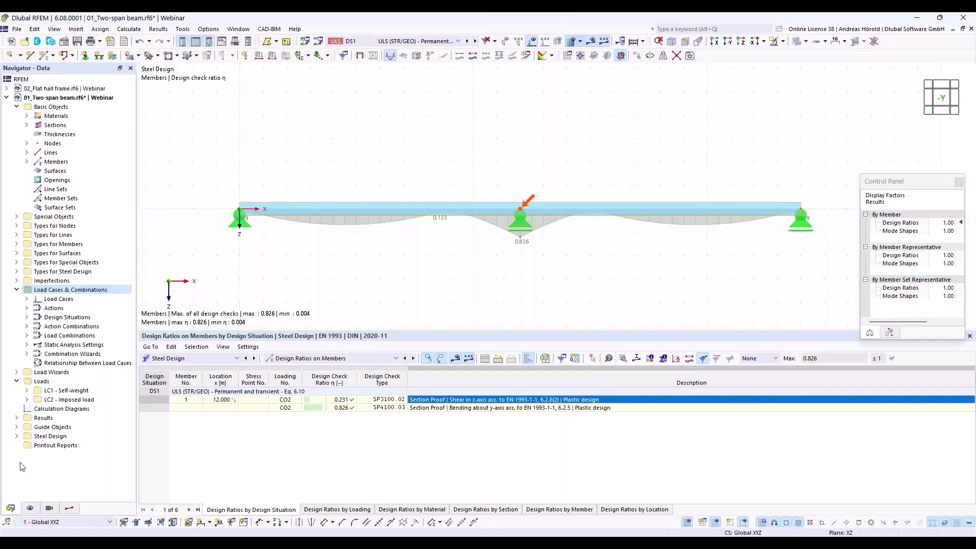
{"action": "left_click", "coordinate": [16, 436]}
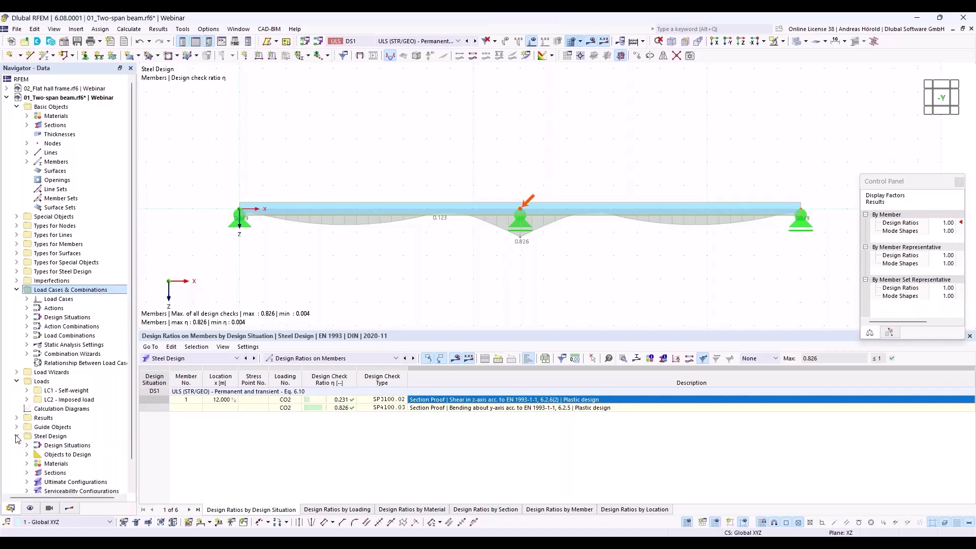
{"action": "scroll", "coordinate": [65, 438], "scroll_direction": "down", "scroll_amount": 1}
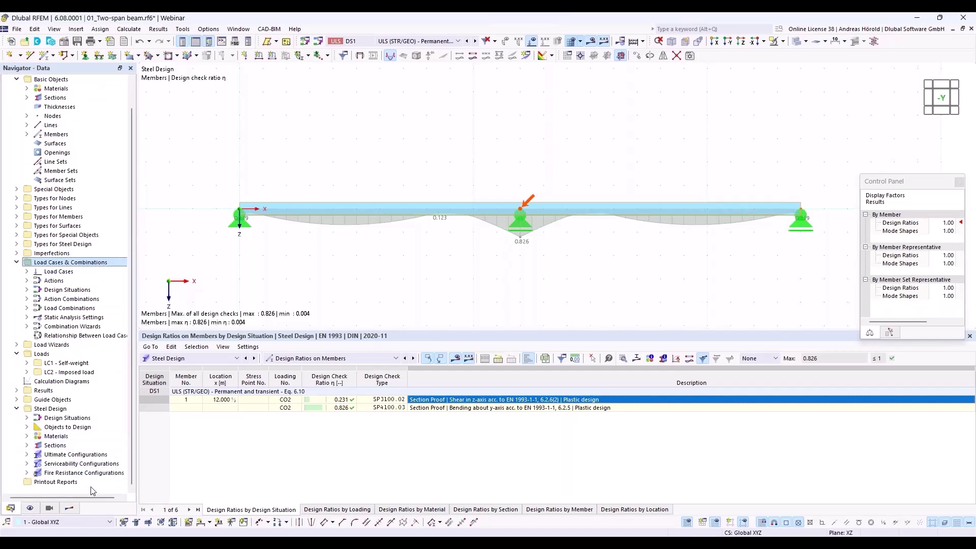
{"action": "left_click", "coordinate": [27, 454]}
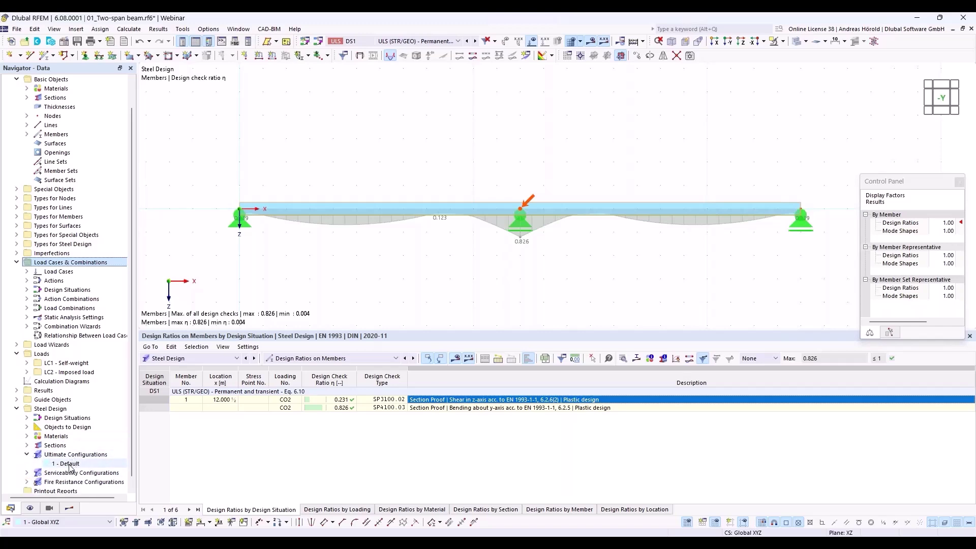
{"action": "double_click", "coordinate": [70, 463]}
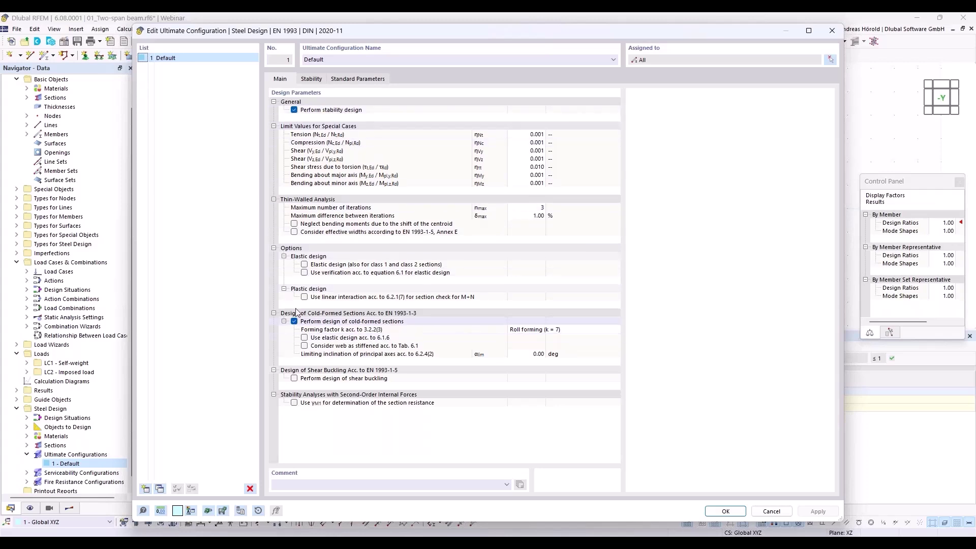
{"action": "left_click", "coordinate": [305, 265]}
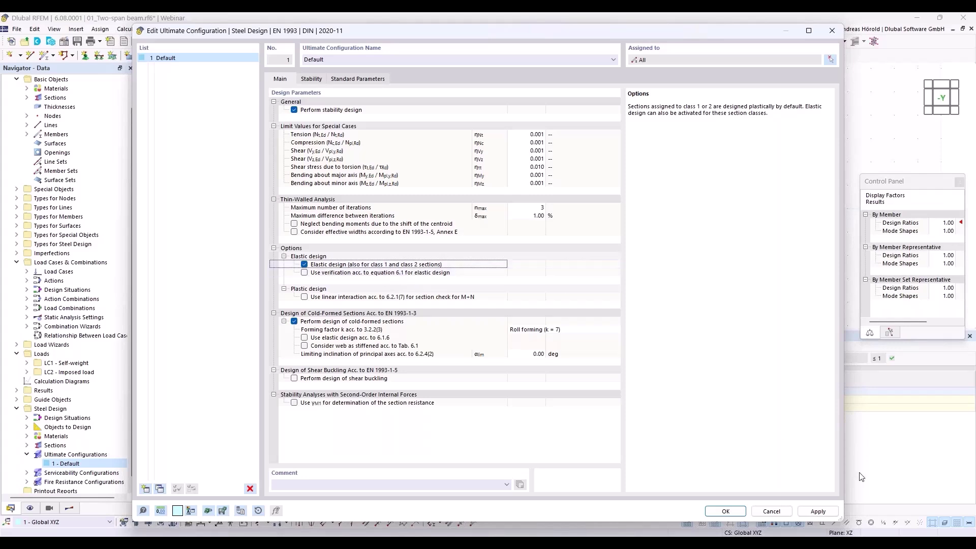
{"action": "left_click", "coordinate": [725, 512]}
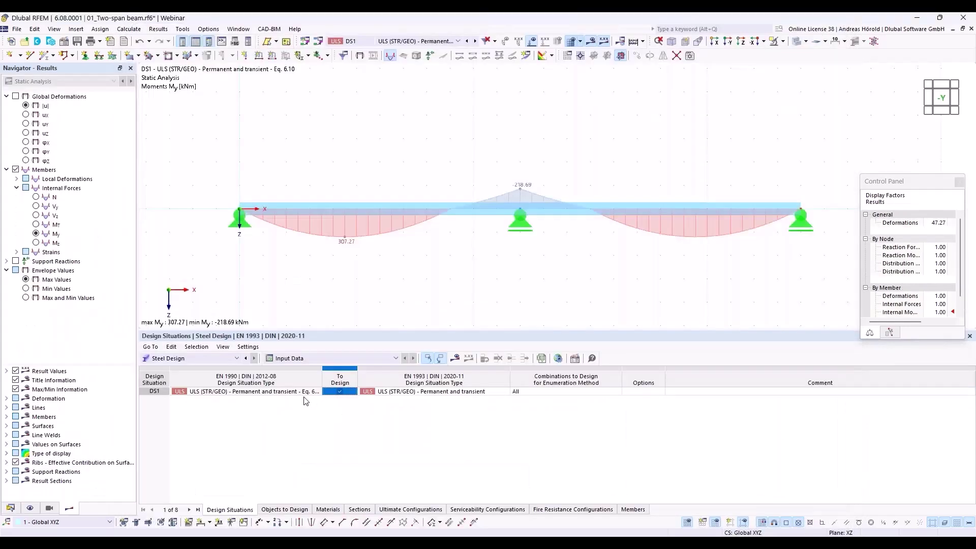
- Recalculate to show the Steel Design results with elastic design and list the design ratios on members
{"action": "left_click", "coordinate": [455, 359]}
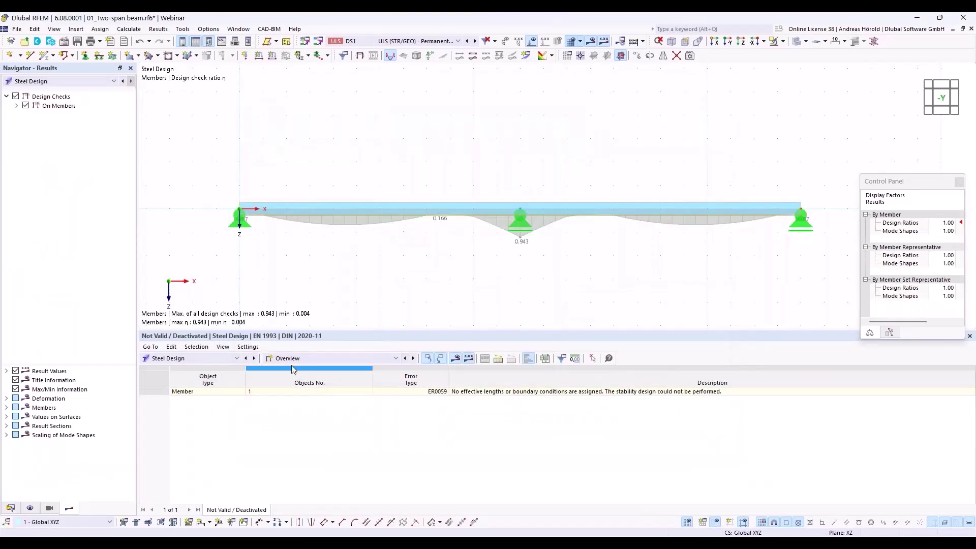
{"action": "left_click", "coordinate": [305, 358]}
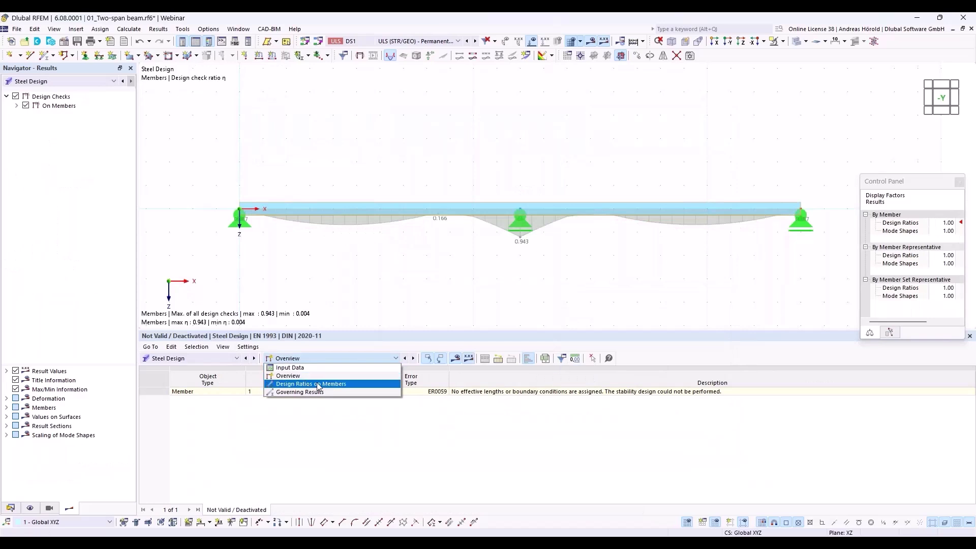
{"action": "left_click", "coordinate": [315, 384]}
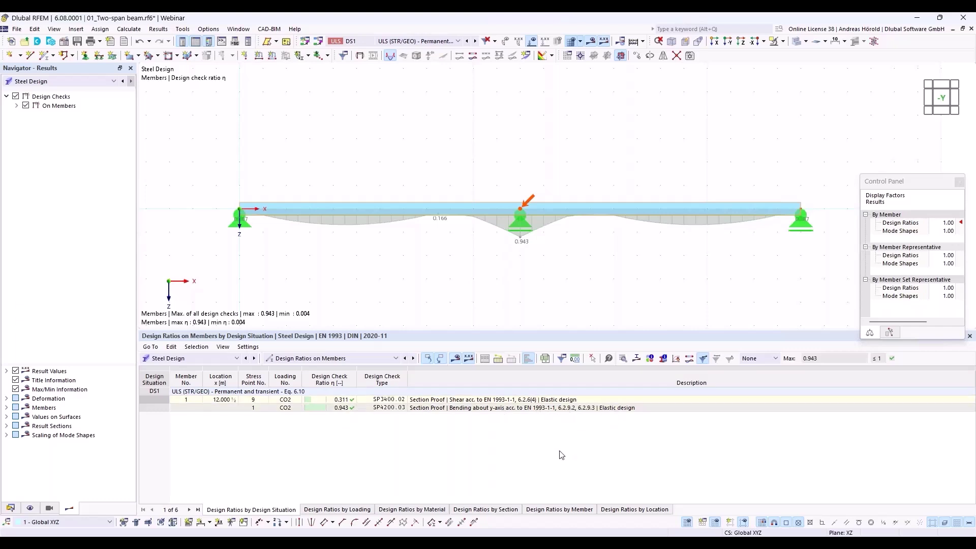
- Examine the design check details of the elastic bending check about the y-axis
{"action": "left_click", "coordinate": [522, 410]}
{"action": "double_click", "coordinate": [521, 409]}
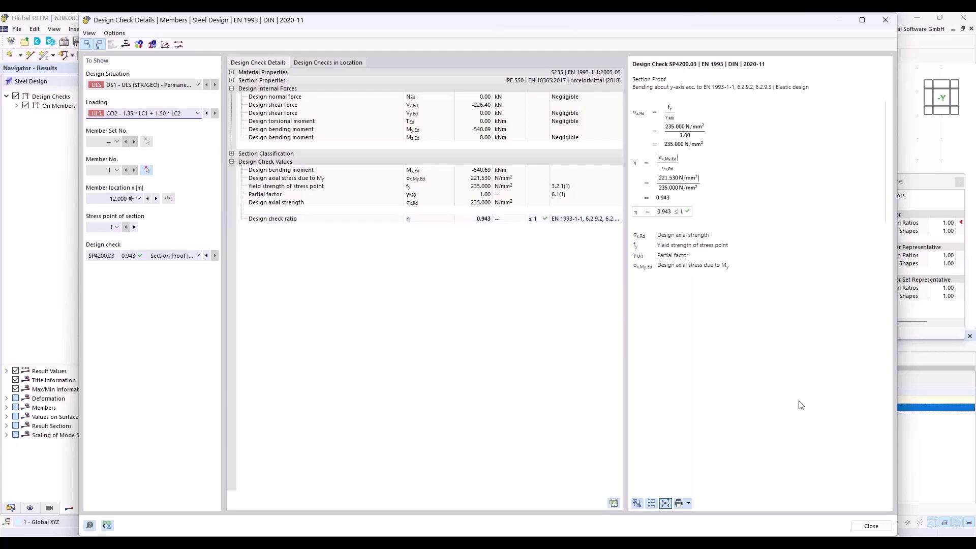
{"action": "left_click", "coordinate": [870, 526]}
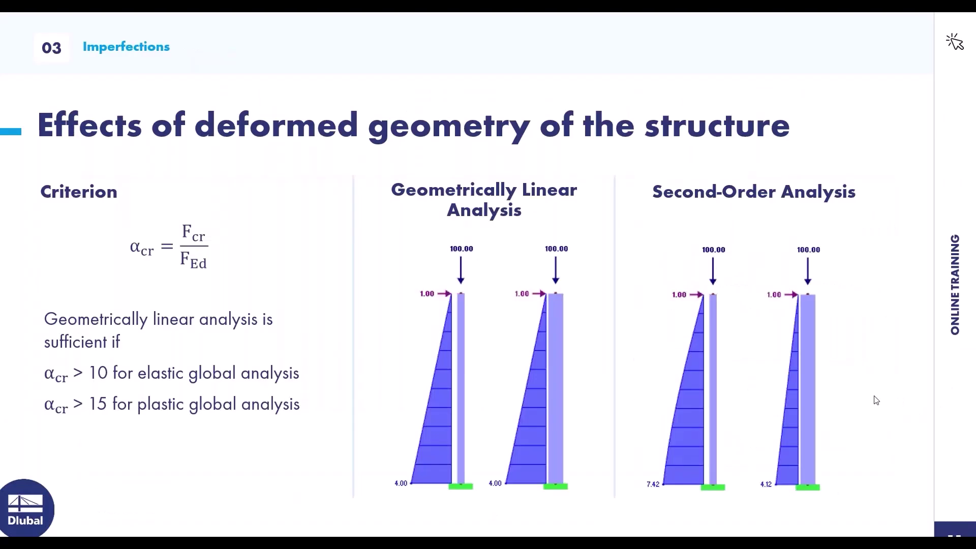
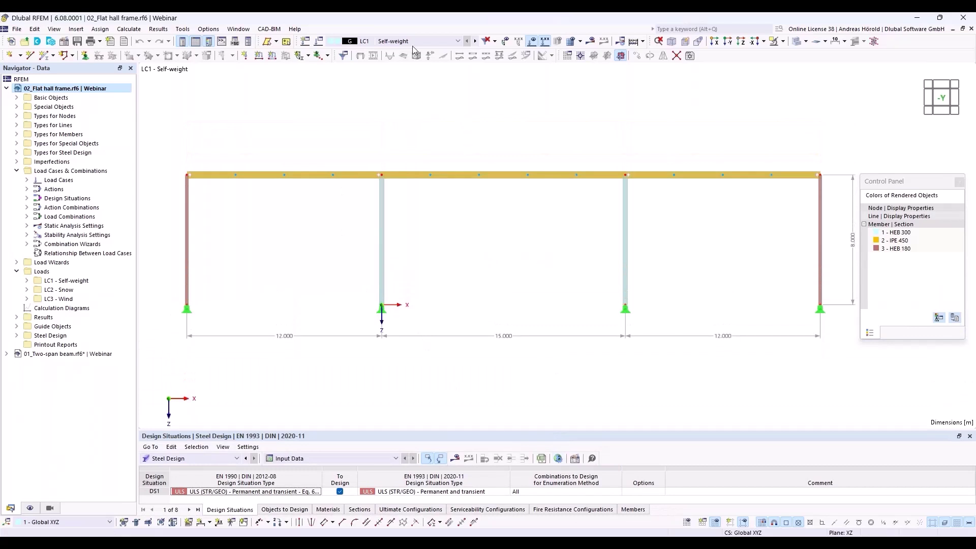
- Display the loads of load case LC2 Snow and of LC3 Wind on the flat hall frame
{"action": "left_click", "coordinate": [457, 41]}
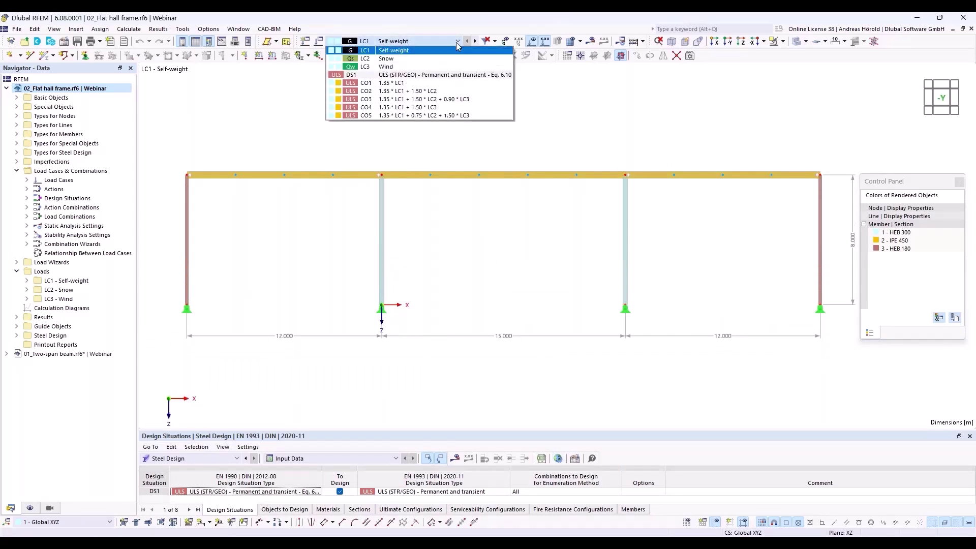
{"action": "left_click", "coordinate": [449, 58]}
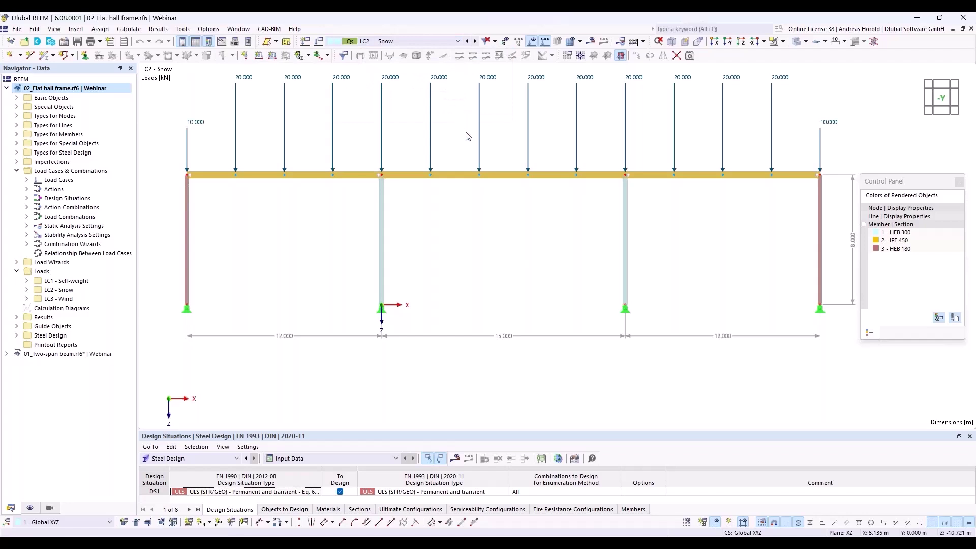
{"action": "scroll", "coordinate": [468, 137], "scroll_direction": "down", "scroll_amount": 1}
{"action": "middle_click_drag", "start_coordinate": [468, 137], "coordinate": [462, 159]}
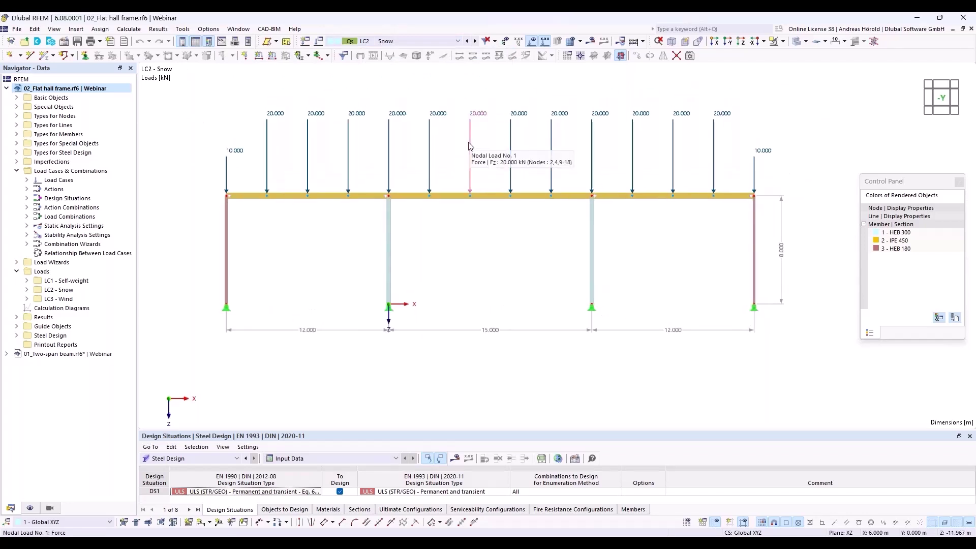
{"action": "left_click", "coordinate": [476, 43]}
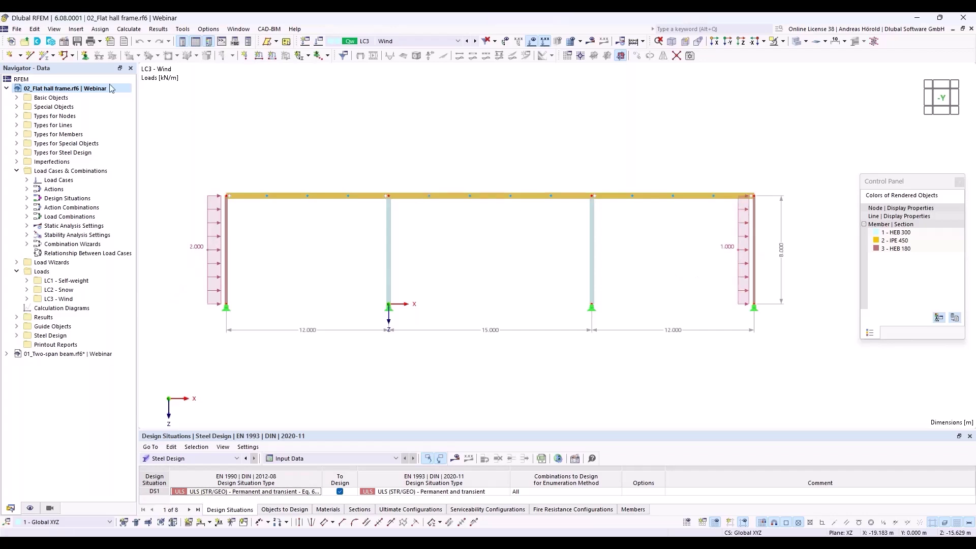
- Examine the activated add-ons and the selected standards in the base data of the flat hall frame model
{"action": "left_click", "coordinate": [64, 41]}
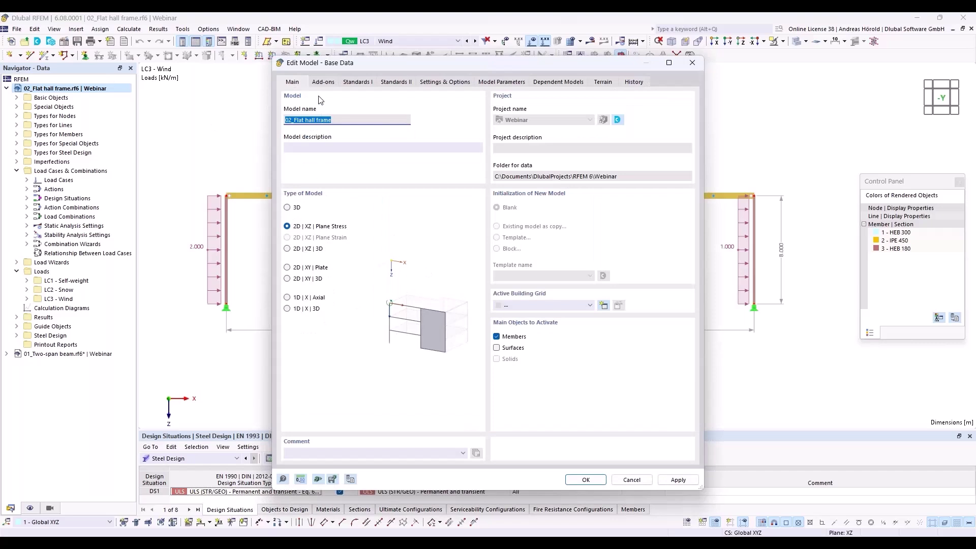
{"action": "left_click", "coordinate": [322, 83]}
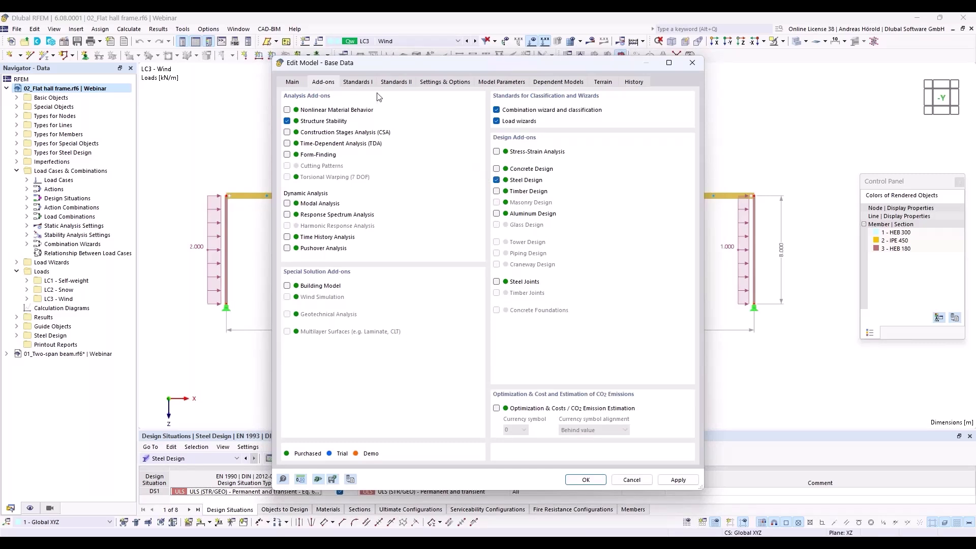
{"action": "left_click", "coordinate": [357, 82]}
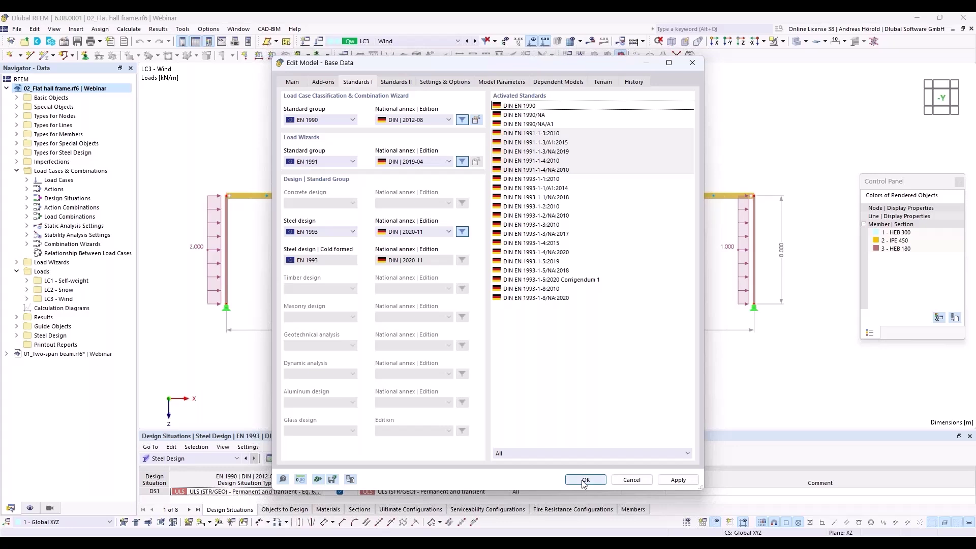
{"action": "left_click", "coordinate": [626, 480]}
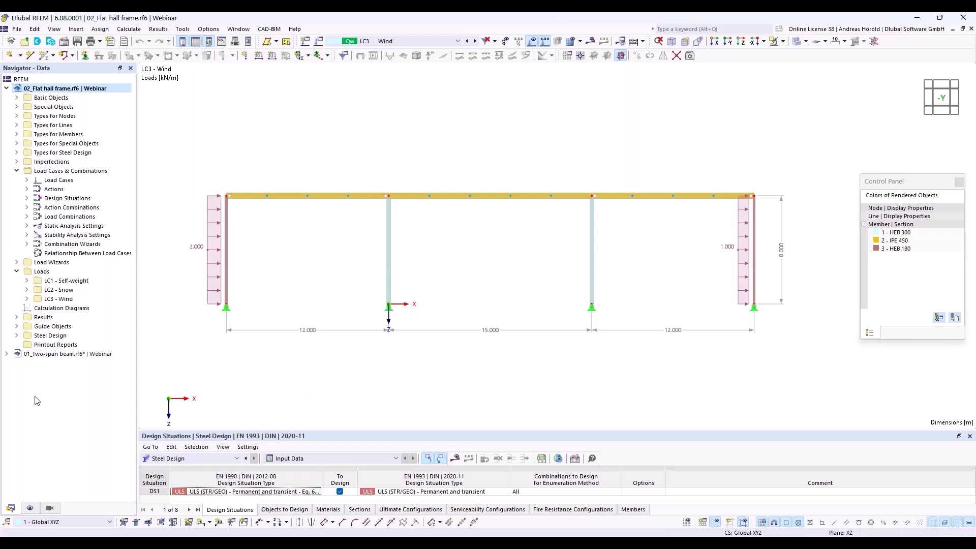
- Assign the combination wizard "Load combinations | SA1 - Geometrically linear" to design situation DS1
{"action": "right_click", "coordinate": [70, 172]}
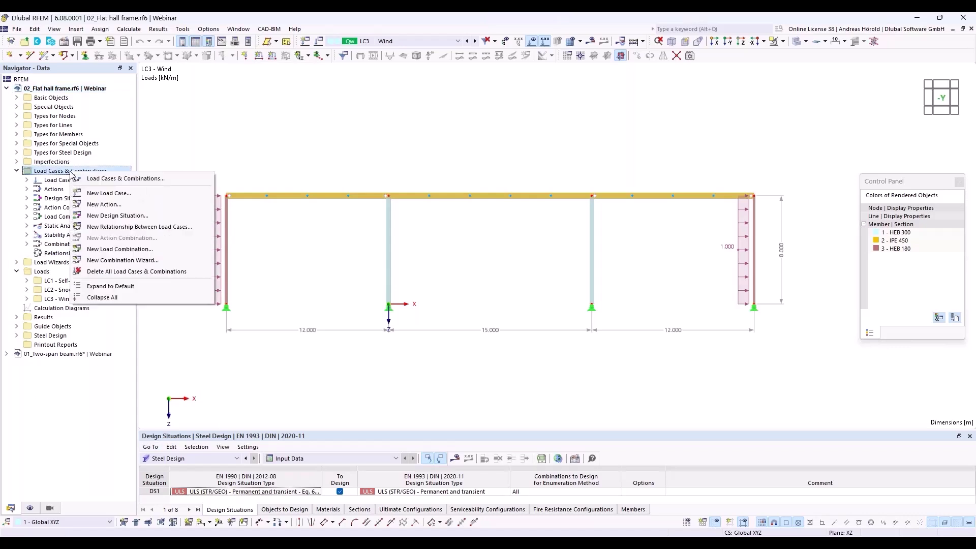
{"action": "left_click", "coordinate": [115, 176]}
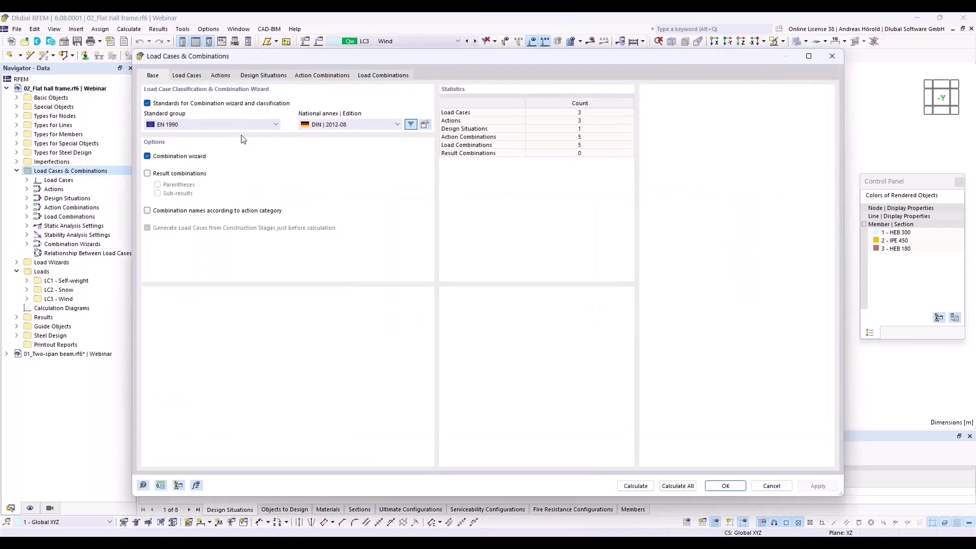
{"action": "left_click", "coordinate": [265, 76]}
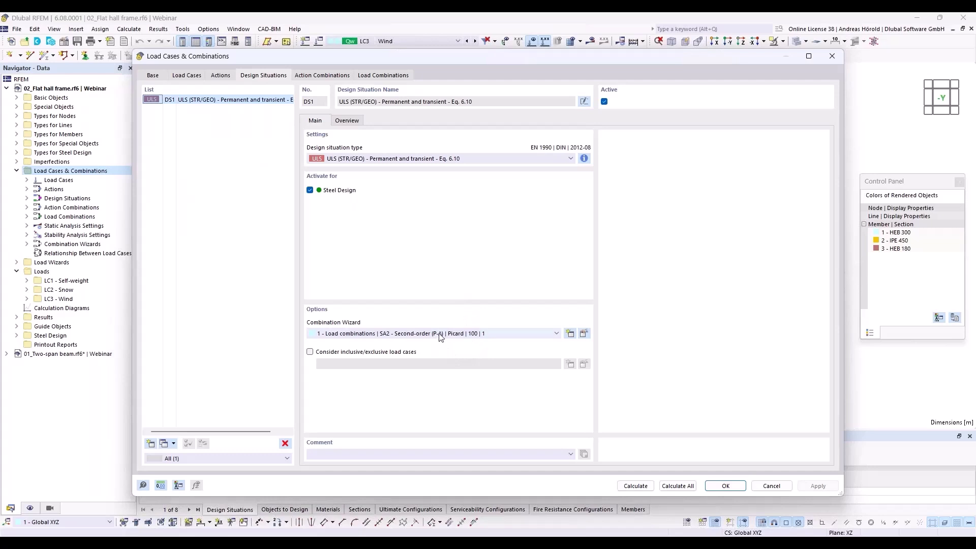
{"action": "left_click", "coordinate": [464, 334]}
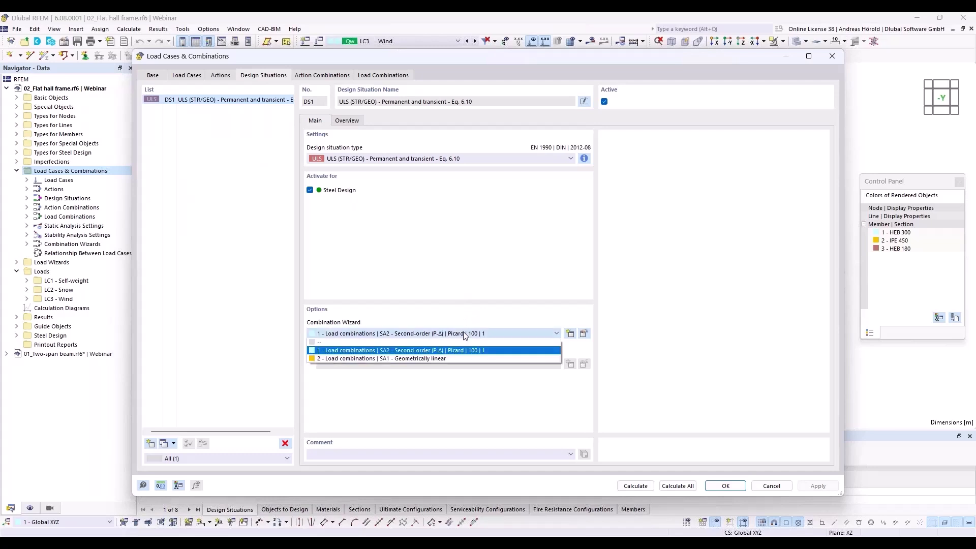
{"action": "left_click", "coordinate": [451, 358]}
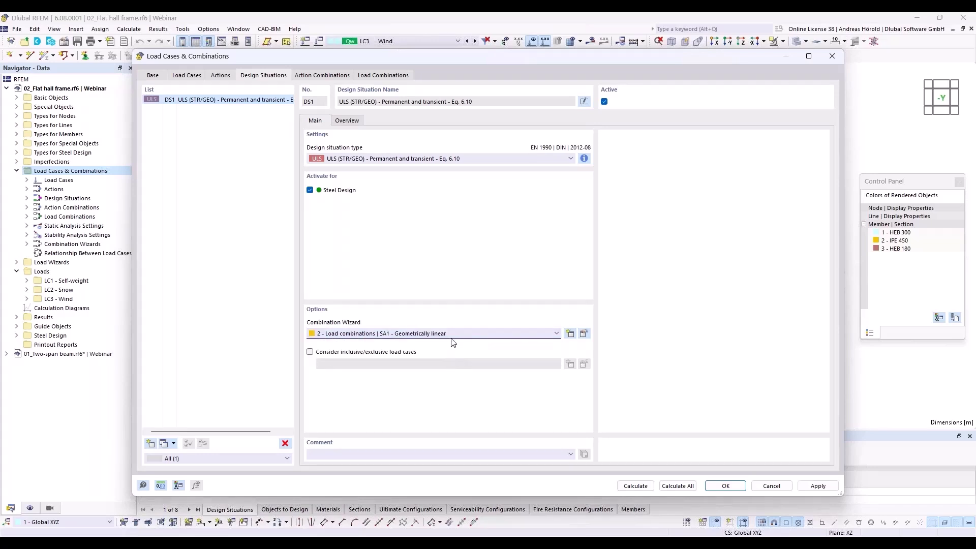
- Activate stability analysis with the linear eigenvalue method (Lanczos) in the SA1 combination wizard and calculate everything
{"action": "left_click", "coordinate": [584, 333]}
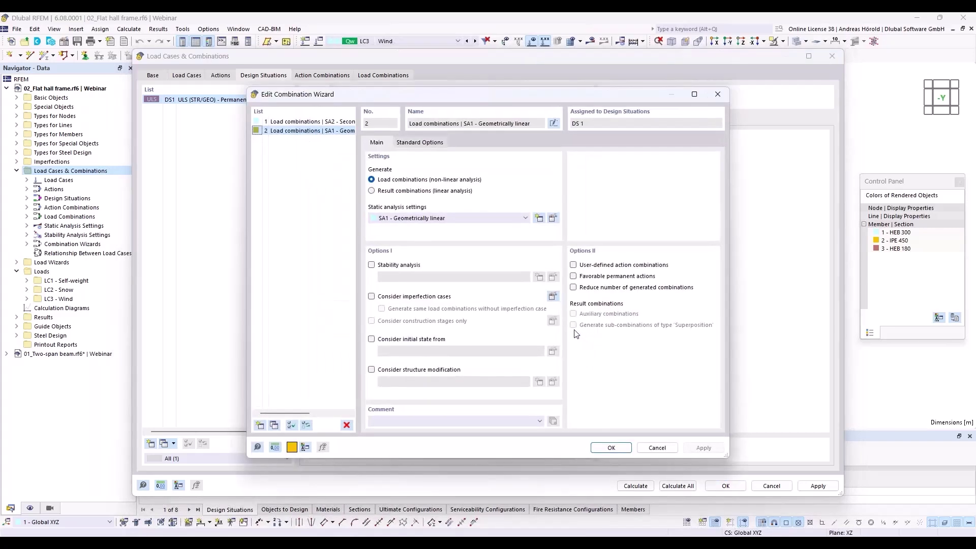
{"action": "left_click", "coordinate": [372, 264]}
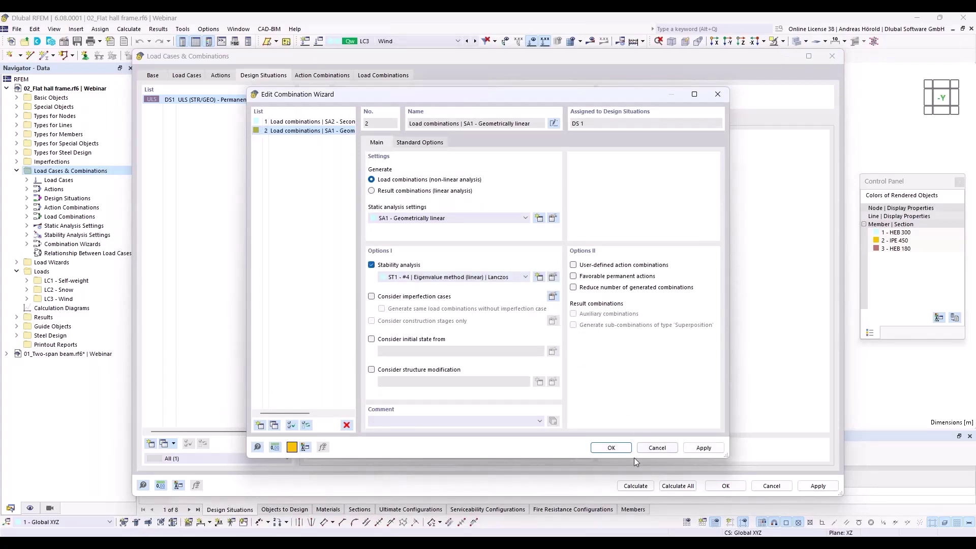
{"action": "left_click", "coordinate": [608, 448]}
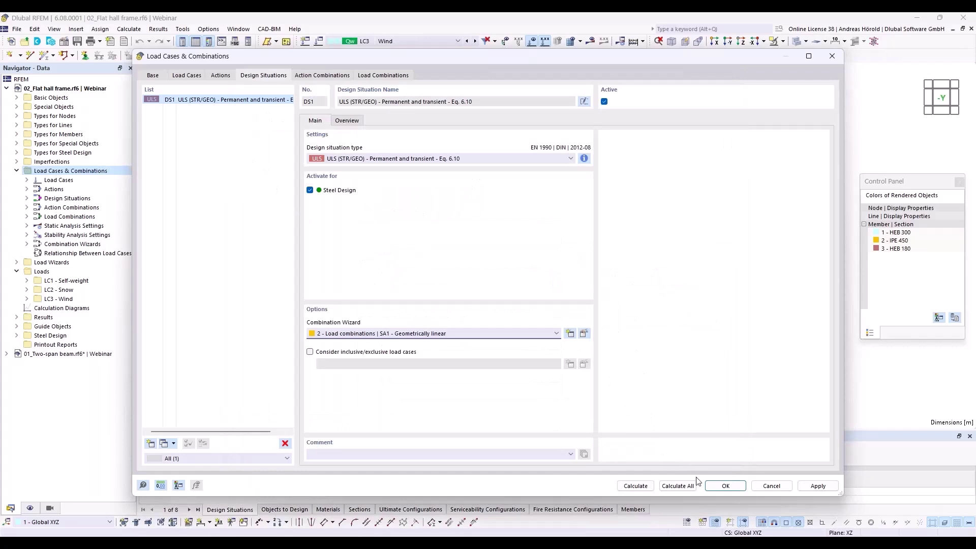
{"action": "left_click", "coordinate": [677, 485]}
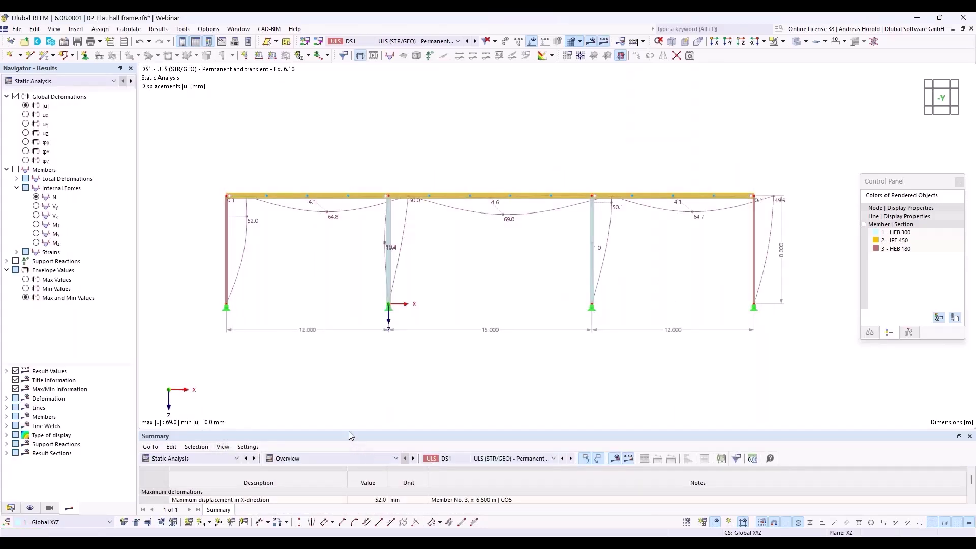
- Enlarge the results table and examine the DS1 static analysis summary, including maximum deformations and the minimum critical load factor
{"action": "left_click_drag", "start_coordinate": [349, 430], "coordinate": [350, 363]}
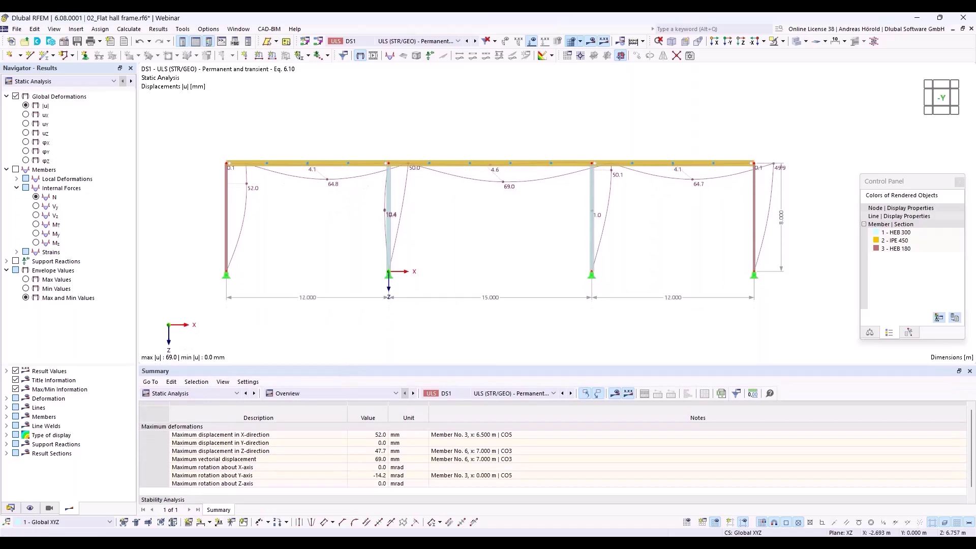
{"action": "left_click_drag", "start_coordinate": [352, 366], "coordinate": [352, 329]}
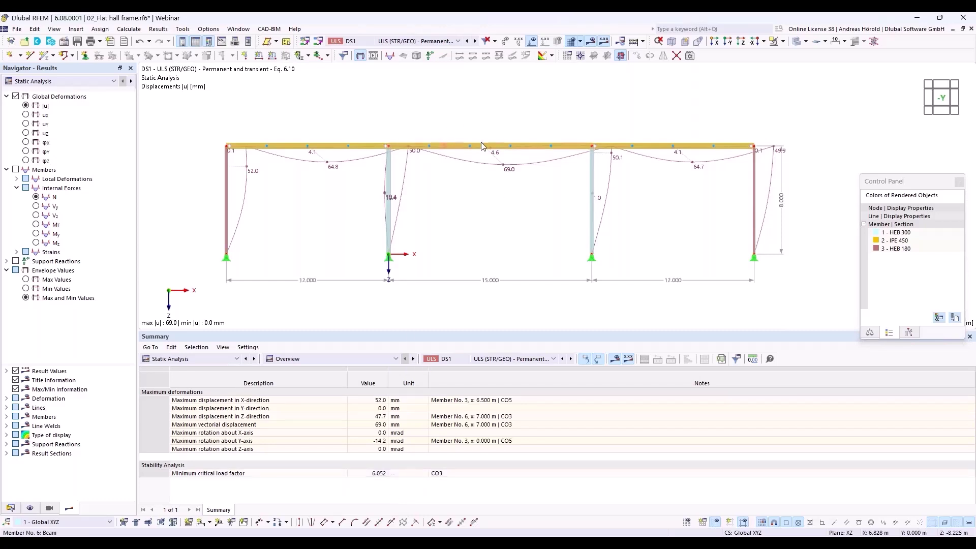
{"action": "mouse_move", "coordinate": [481, 141]}
{"action": "mouse_move", "coordinate": [594, 156]}
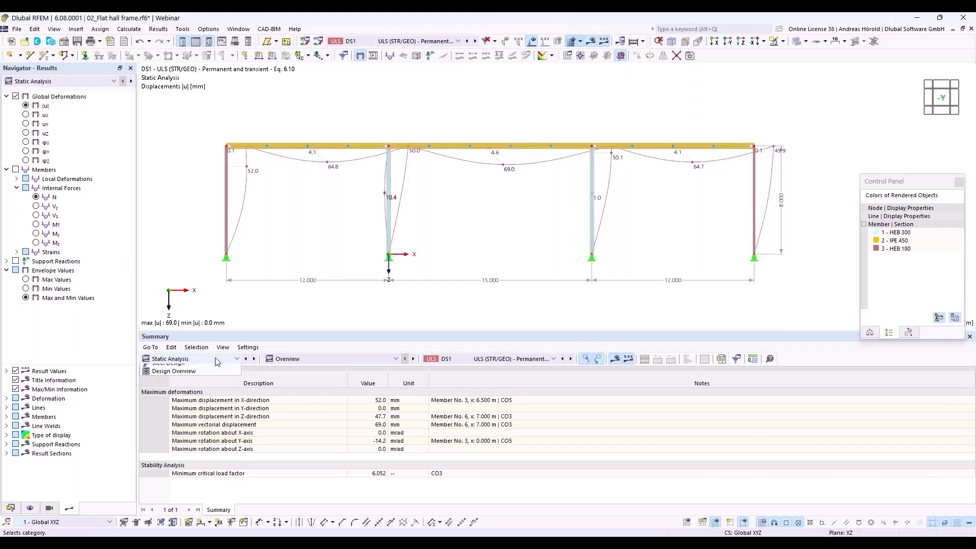
- Display the stability analysis results by member for load combination CO3
{"action": "left_click", "coordinate": [215, 358]}
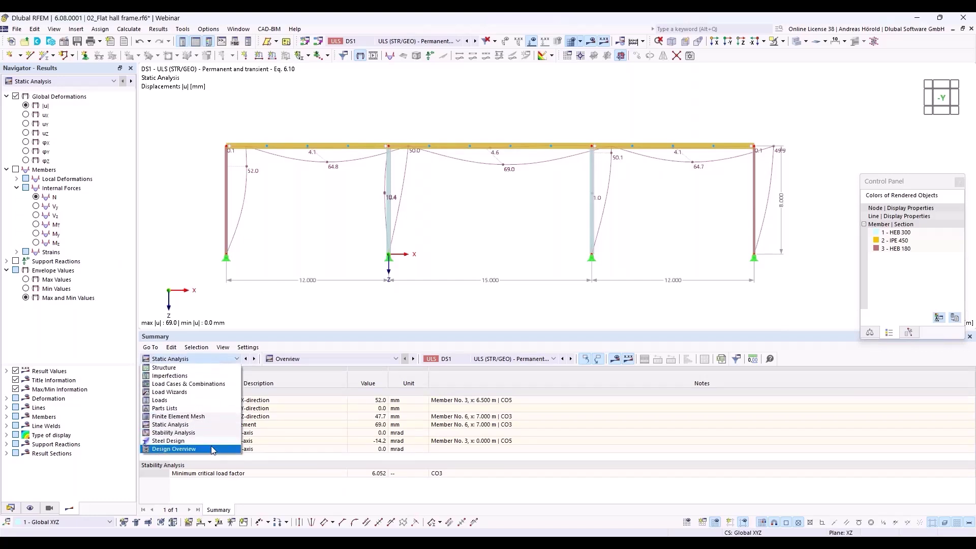
{"action": "left_click", "coordinate": [214, 433]}
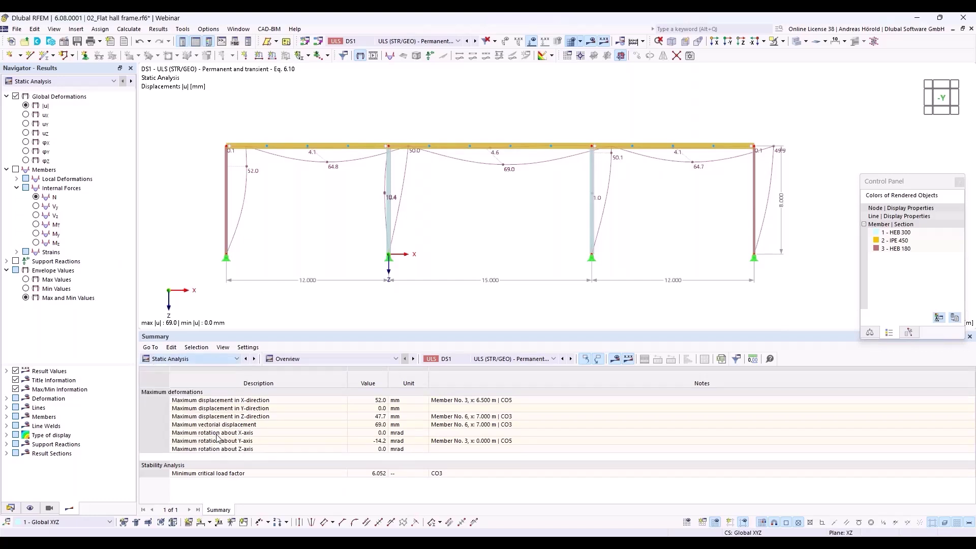
{"action": "left_click", "coordinate": [349, 359]}
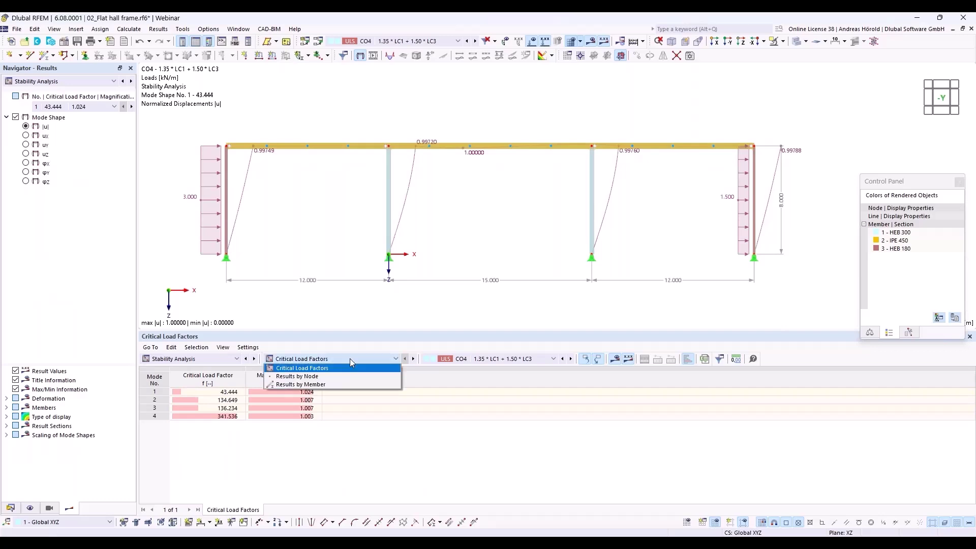
{"action": "left_click", "coordinate": [349, 385]}
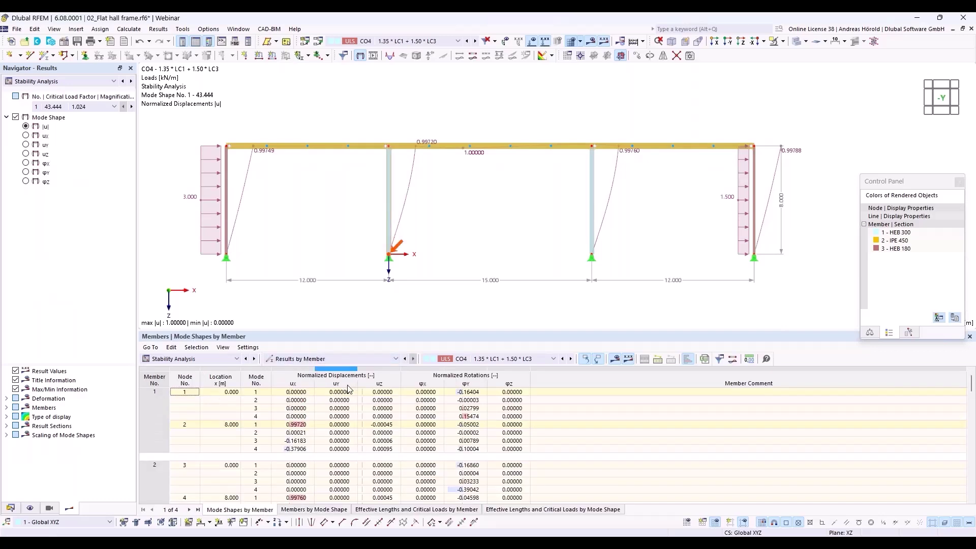
{"action": "left_click", "coordinate": [483, 361]}
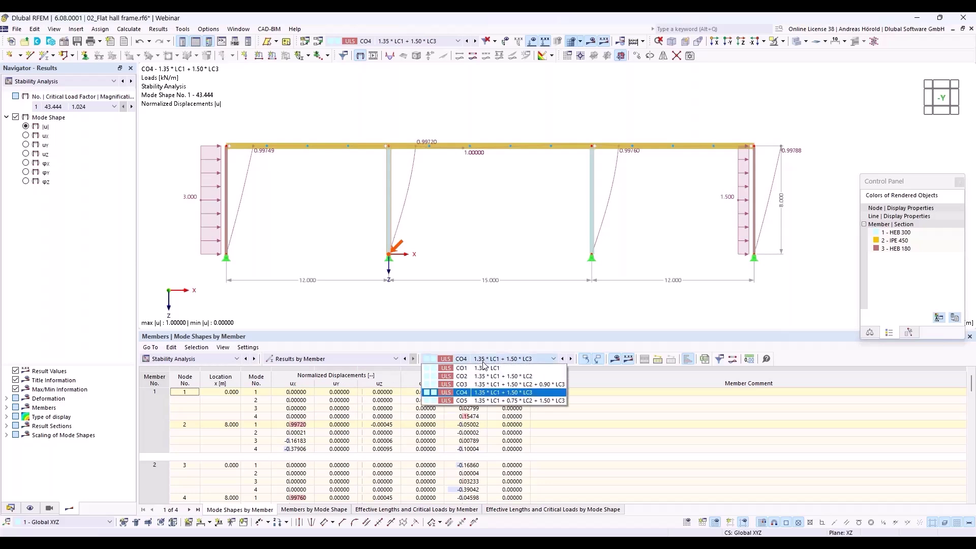
{"action": "left_click", "coordinate": [481, 387]}
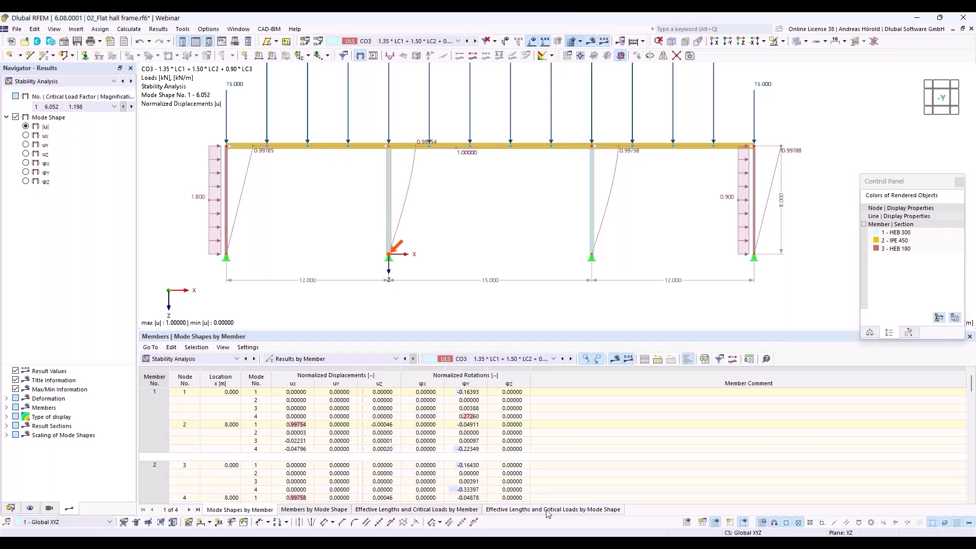
- Examine the first-mode effective length factors about the major axis for the four columns, members 1 to 4
{"action": "left_click", "coordinate": [445, 510]}
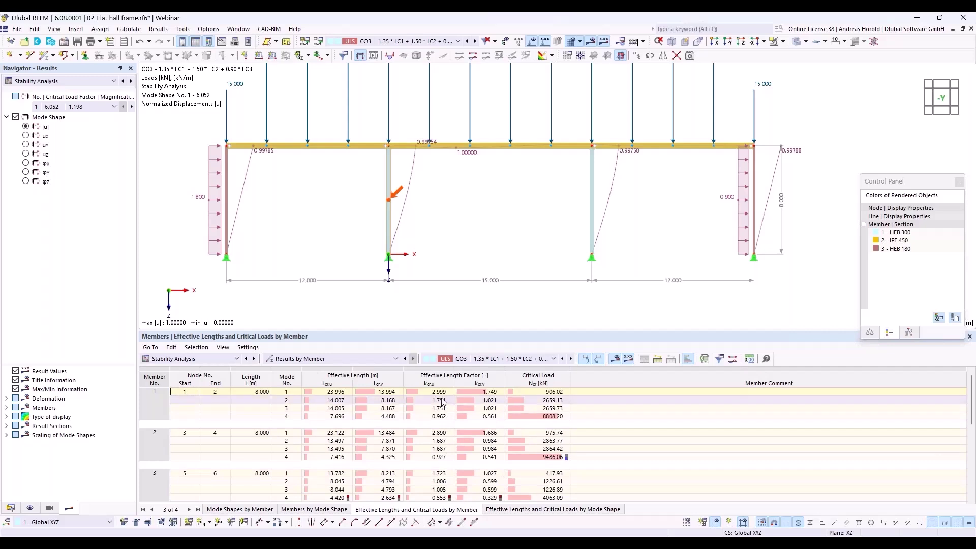
{"action": "left_click", "coordinate": [438, 392]}
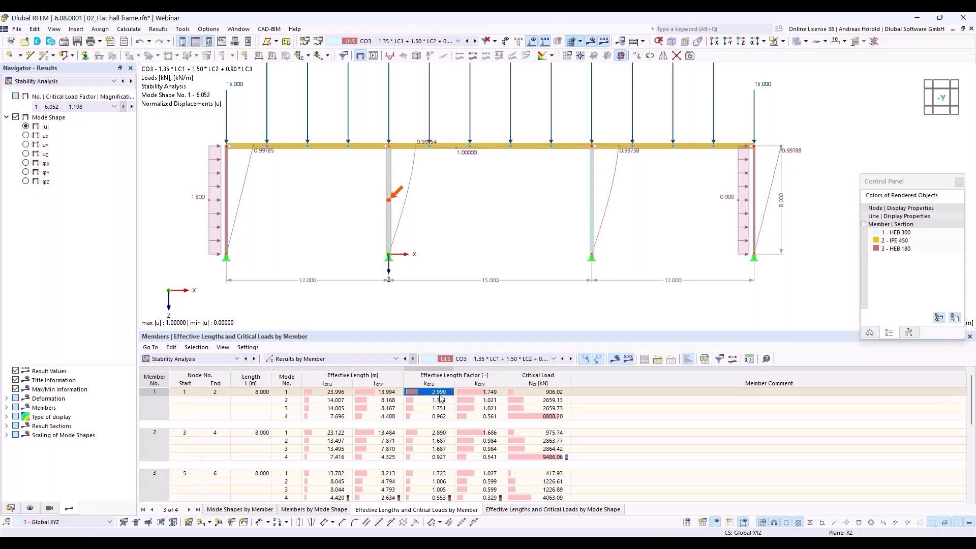
{"action": "left_click", "coordinate": [438, 432]}
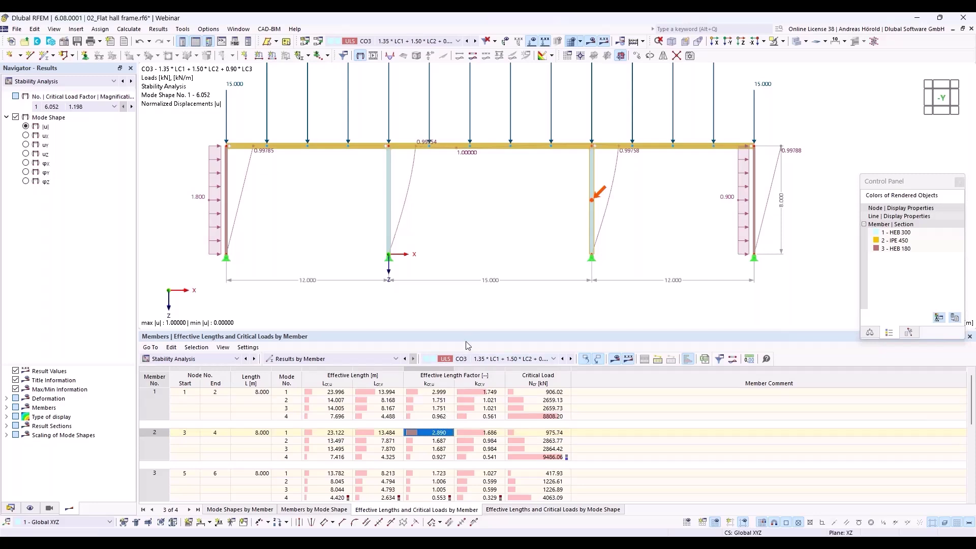
{"action": "left_click_drag", "start_coordinate": [470, 332], "coordinate": [470, 295]}
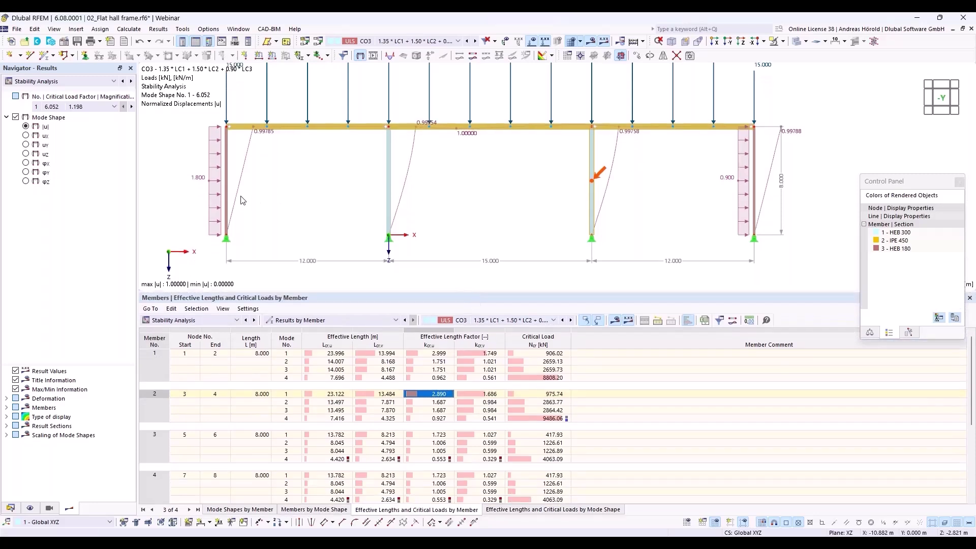
{"action": "left_click", "coordinate": [438, 435]}
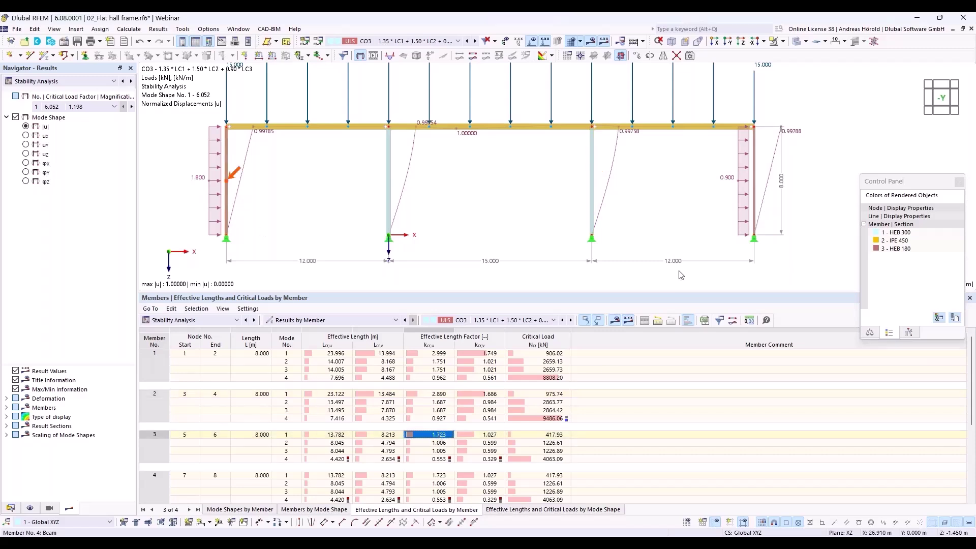
{"action": "left_click", "coordinate": [436, 476]}
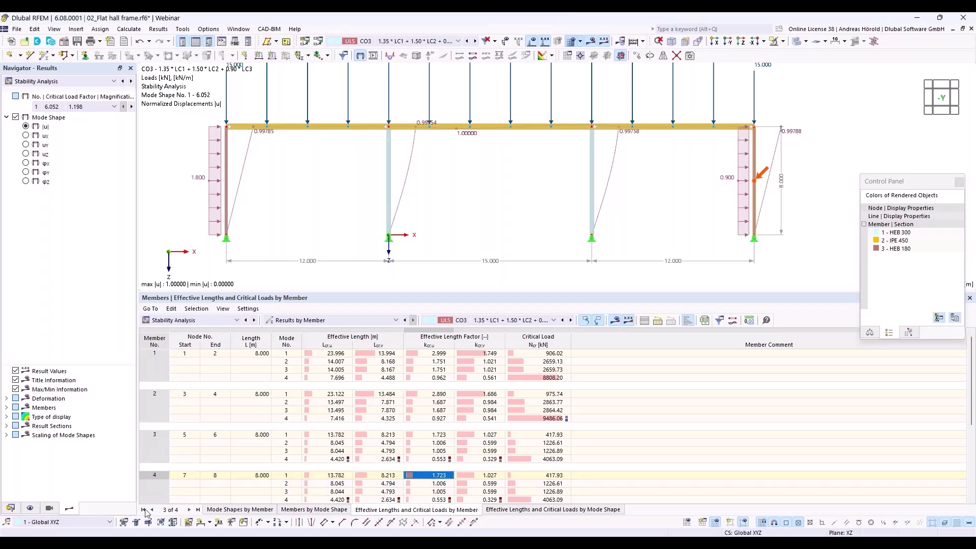
- Assign the SA2 second-order (P-Δ) Picard combination wizard with imperfection cases to design situation DS1, accepting deletion of the existing results
{"action": "left_click", "coordinate": [11, 507]}
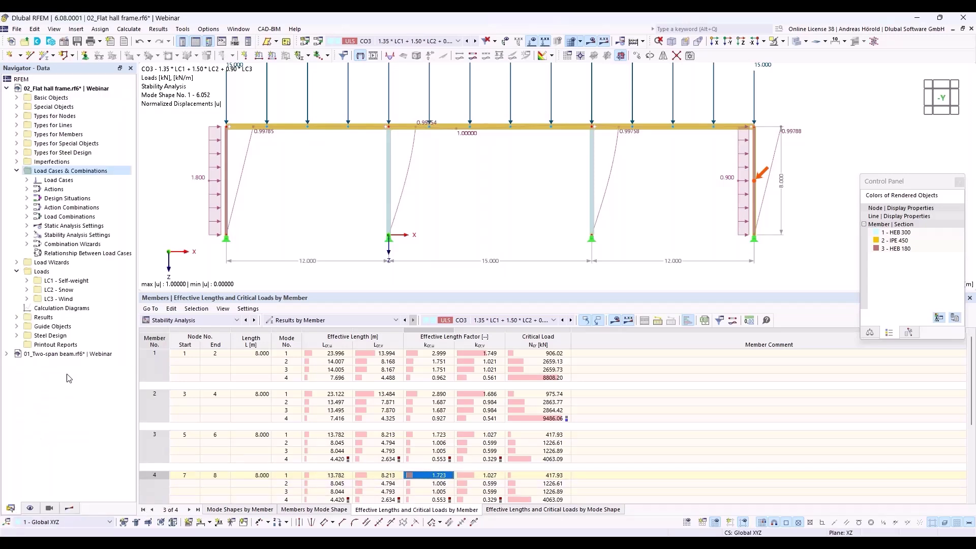
{"action": "left_click", "coordinate": [27, 198]}
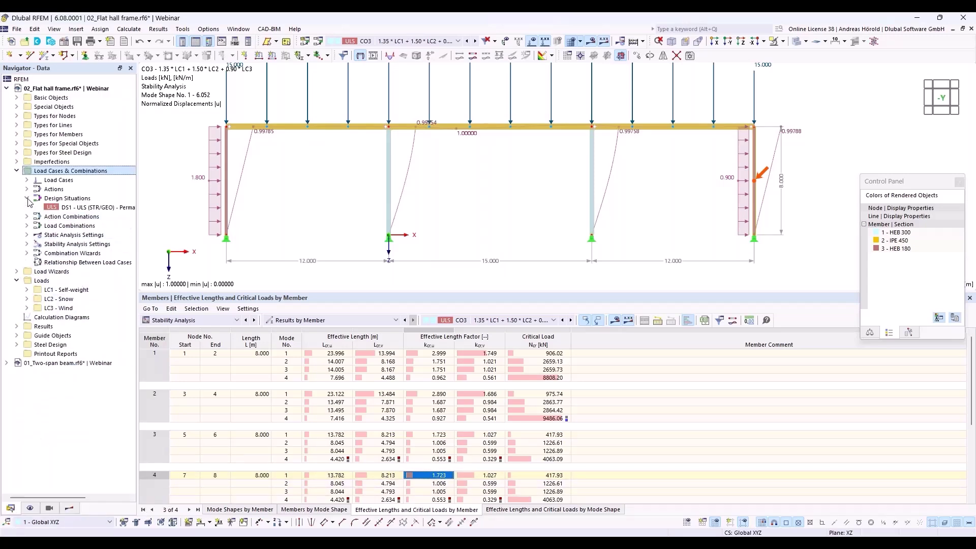
{"action": "double_click", "coordinate": [88, 209]}
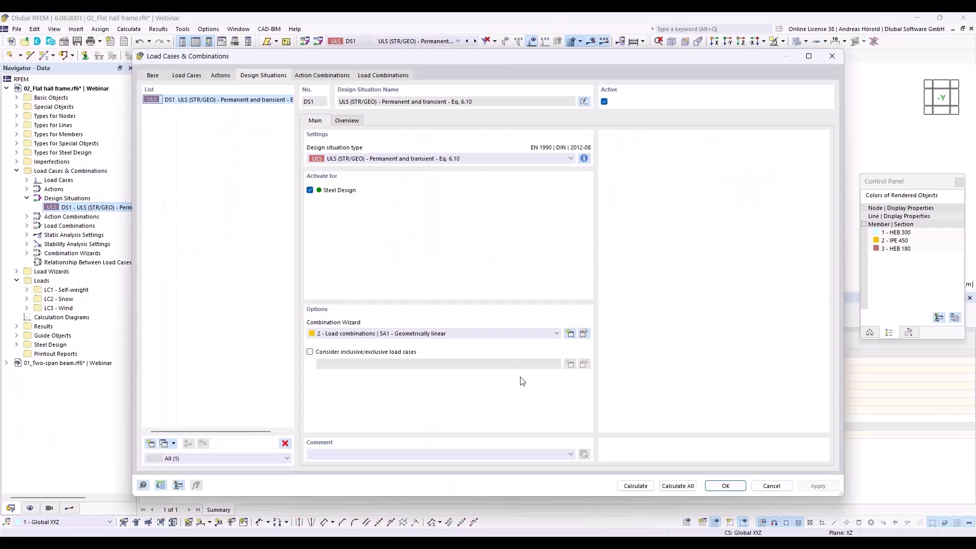
{"action": "left_click", "coordinate": [464, 336]}
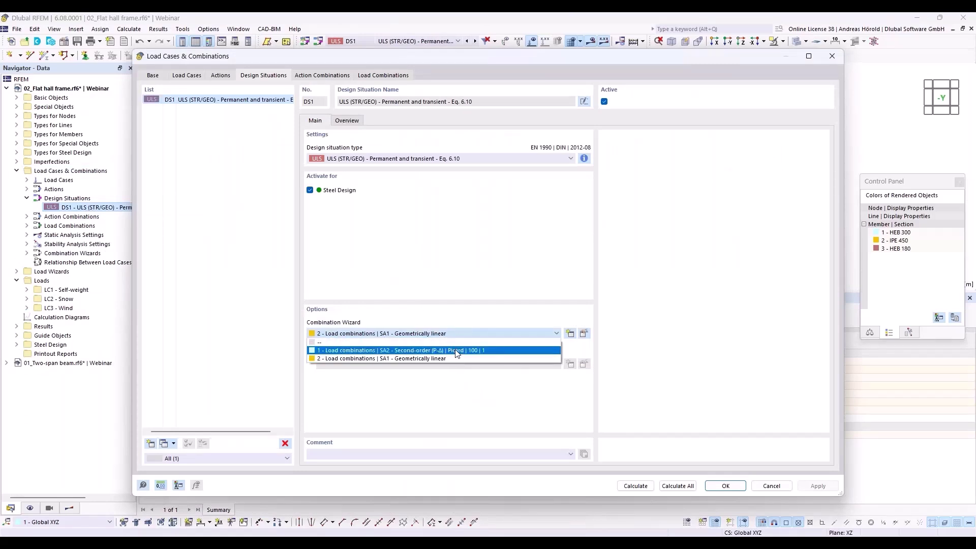
{"action": "left_click", "coordinate": [455, 351]}
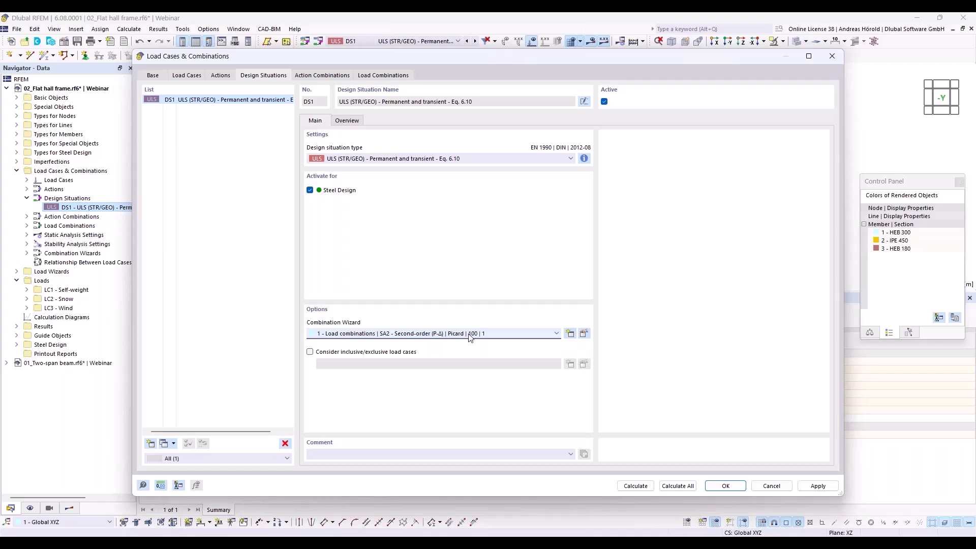
{"action": "left_click", "coordinate": [583, 333]}
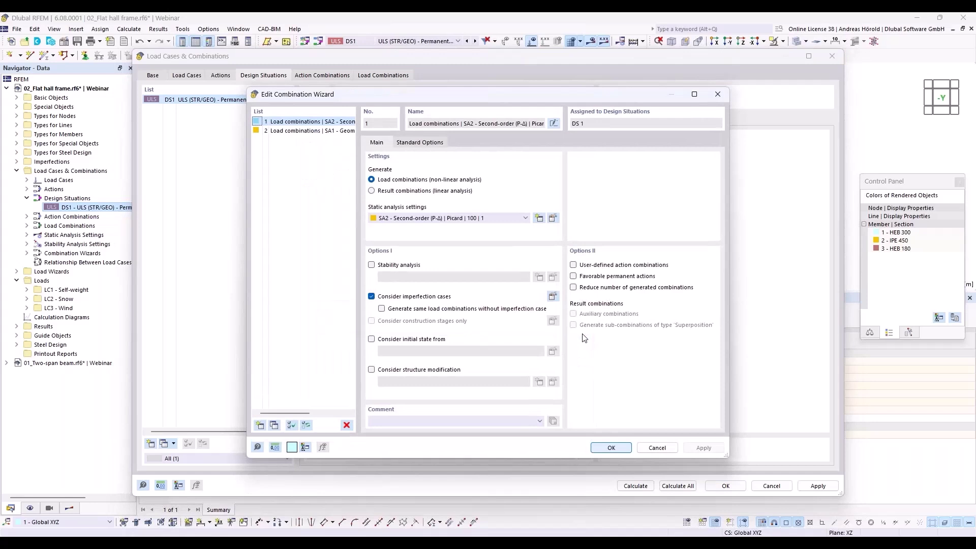
{"action": "left_click", "coordinate": [616, 448]}
{"action": "left_click", "coordinate": [733, 490]}
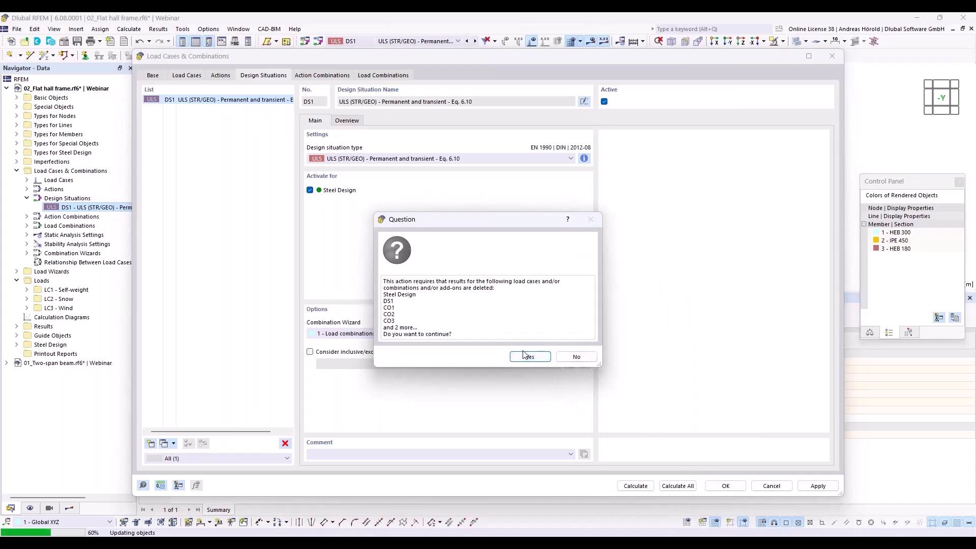
{"action": "left_click", "coordinate": [527, 357]}
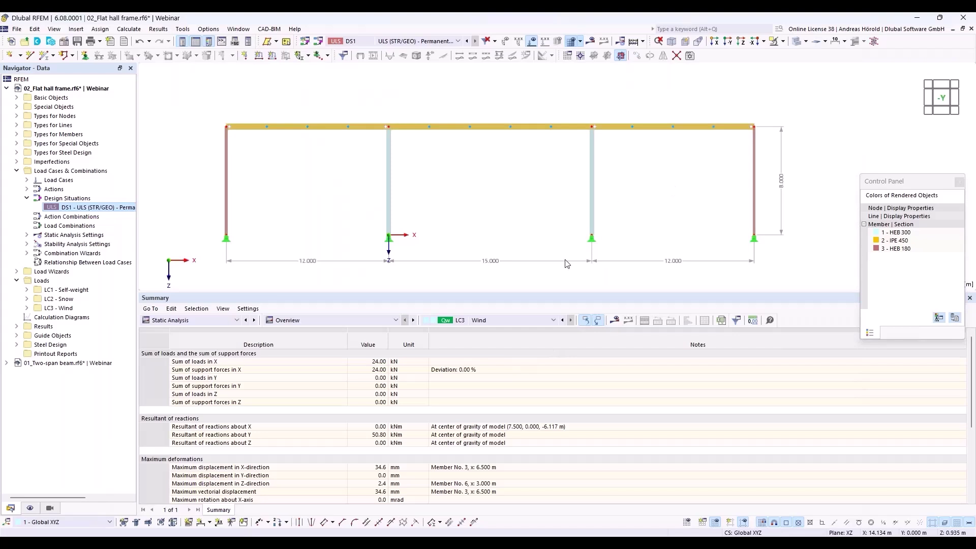
- Create effective lengths for the two inner HEB 300 columns, members 1 and 2, with a major-axis factor ky/u of 3.00
{"action": "left_click_drag", "start_coordinate": [562, 296], "coordinate": [554, 433]}
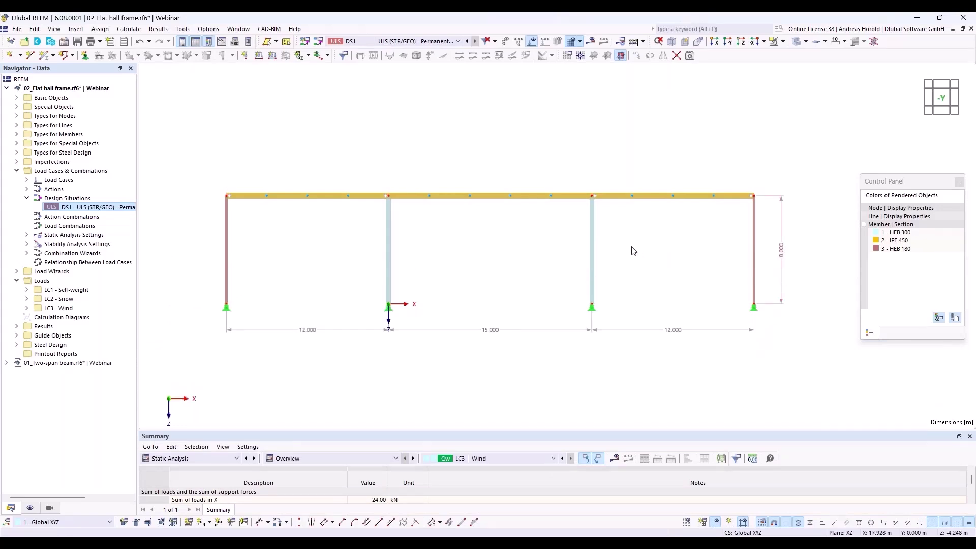
{"action": "left_click_drag", "start_coordinate": [578, 251], "coordinate": [323, 278]}
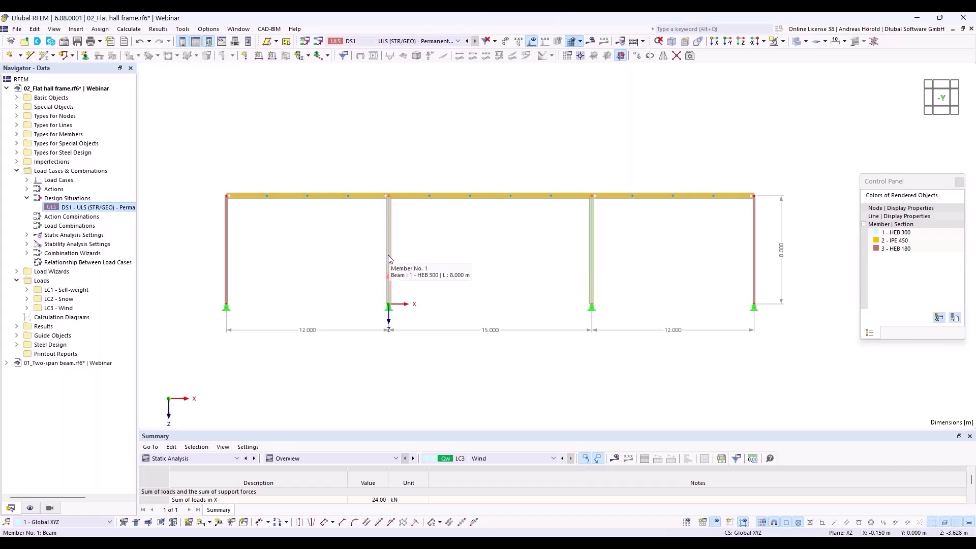
{"action": "right_click", "coordinate": [388, 256]}
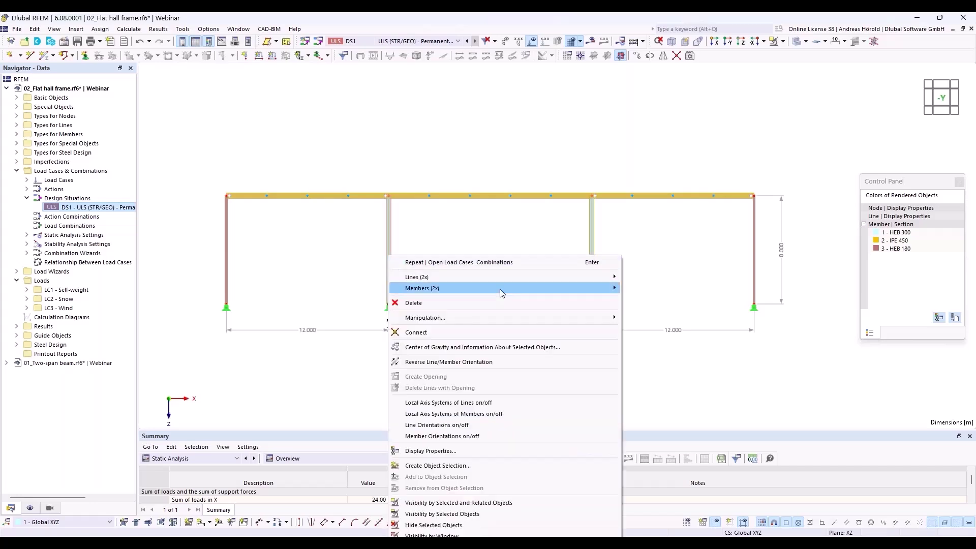
{"action": "mouse_move", "coordinate": [502, 287]}
{"action": "left_click", "coordinate": [650, 289]}
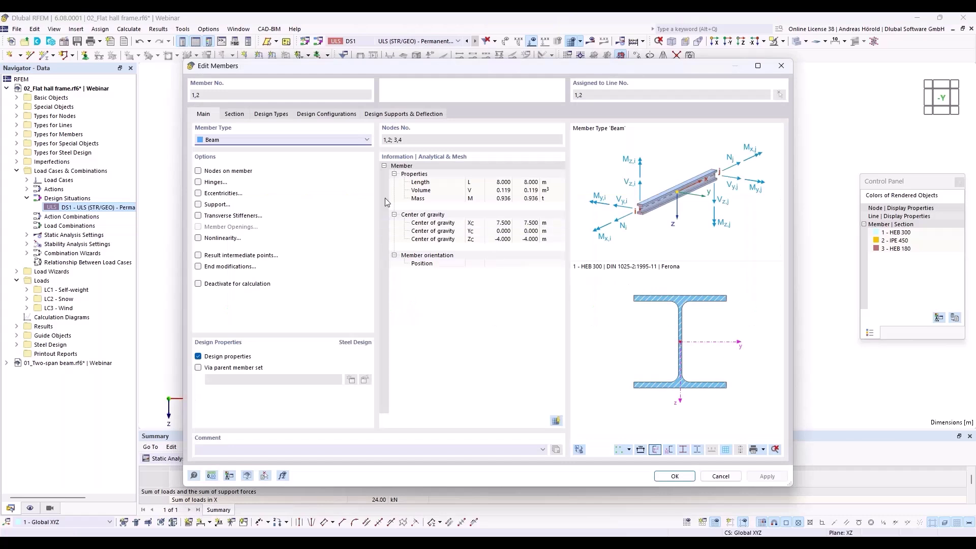
{"action": "left_click", "coordinate": [319, 115]}
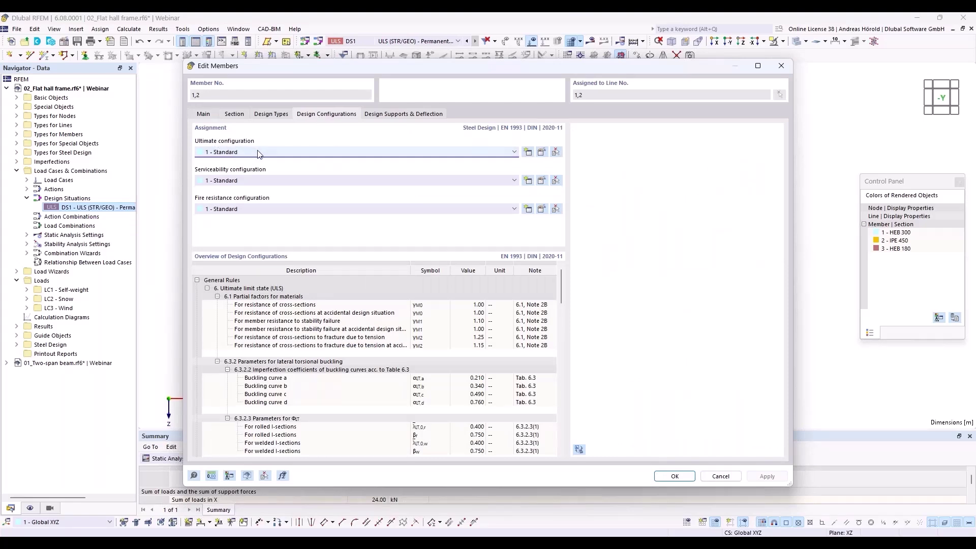
{"action": "left_click", "coordinate": [272, 115]}
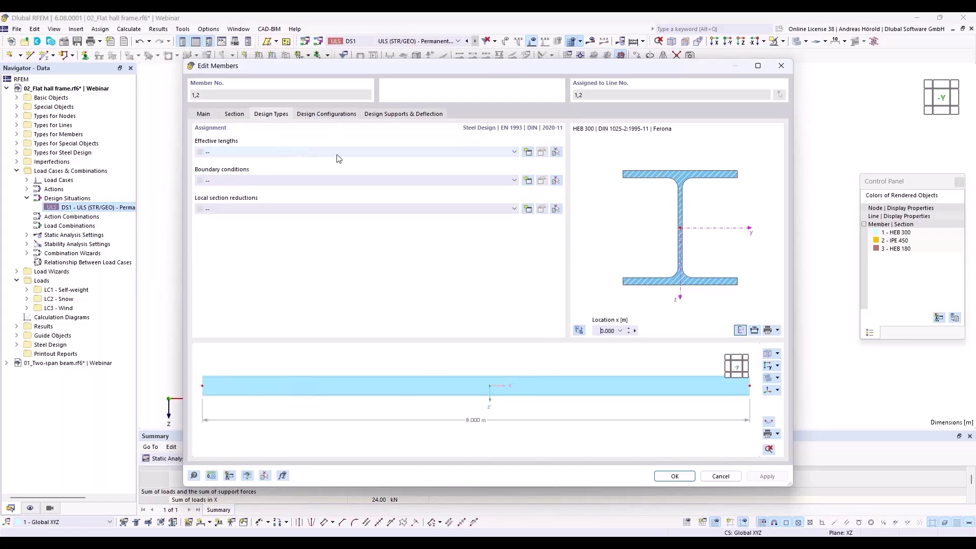
{"action": "left_click", "coordinate": [528, 152]}
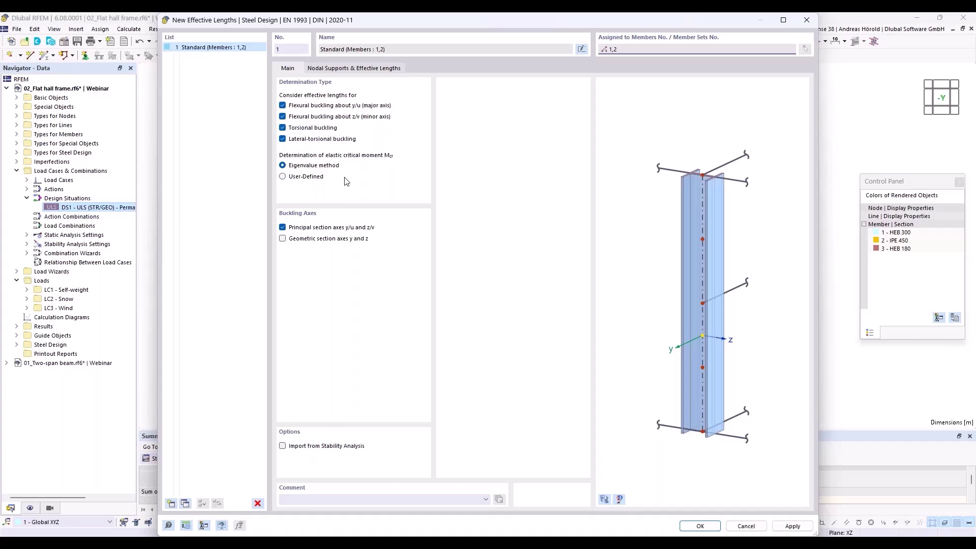
{"action": "left_click", "coordinate": [350, 71]}
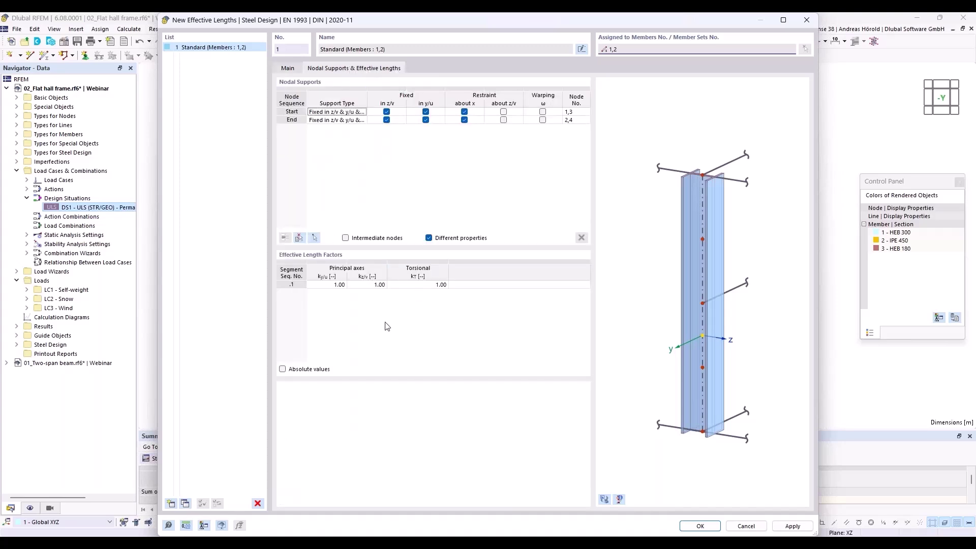
{"action": "double_click", "coordinate": [334, 285]}
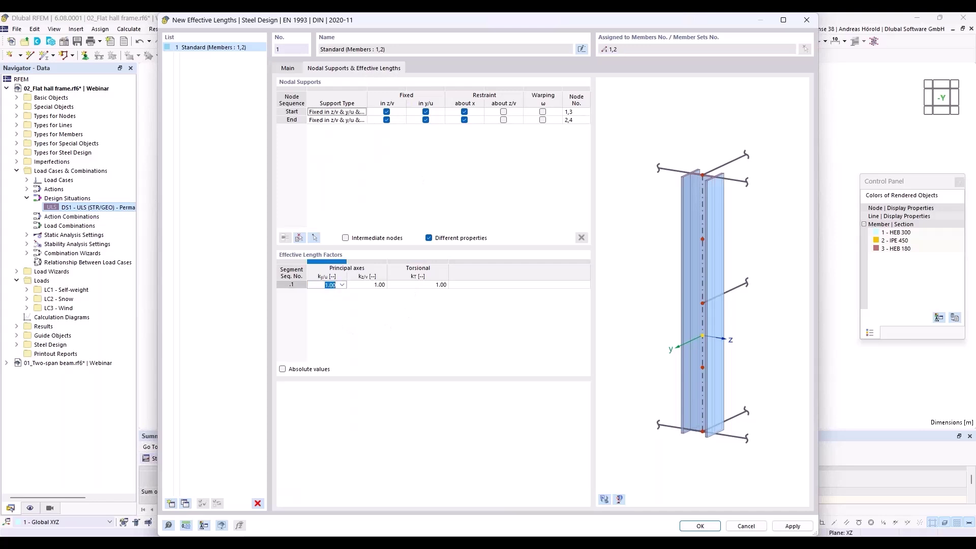
{"action": "type", "text": "3"}
{"action": "left_click", "coordinate": [699, 526]}
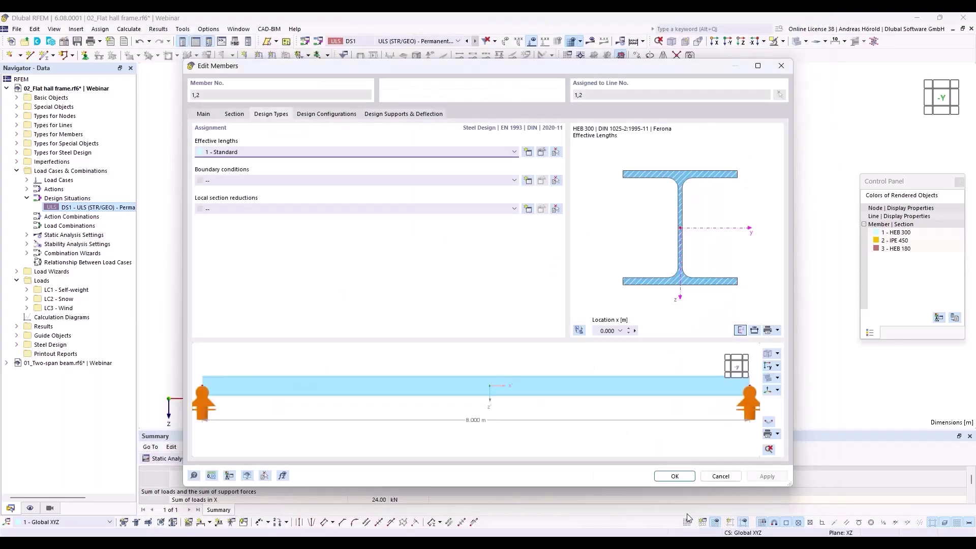
{"action": "left_click", "coordinate": [673, 476]}
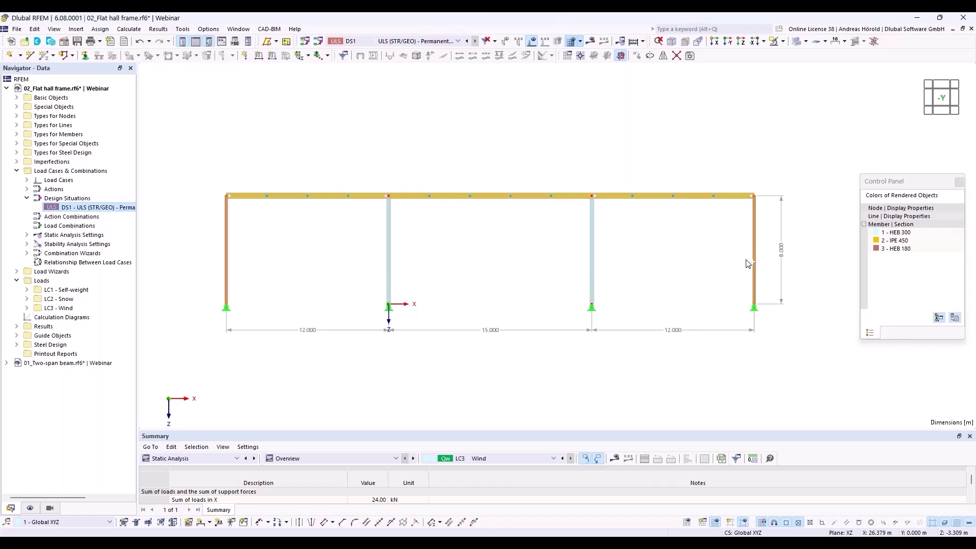
- Create effective lengths for the two outer HEB 180 columns, members 3 and 4, with a major-axis factor ky/u of 1.72
{"action": "mouse_move", "coordinate": [754, 258]}
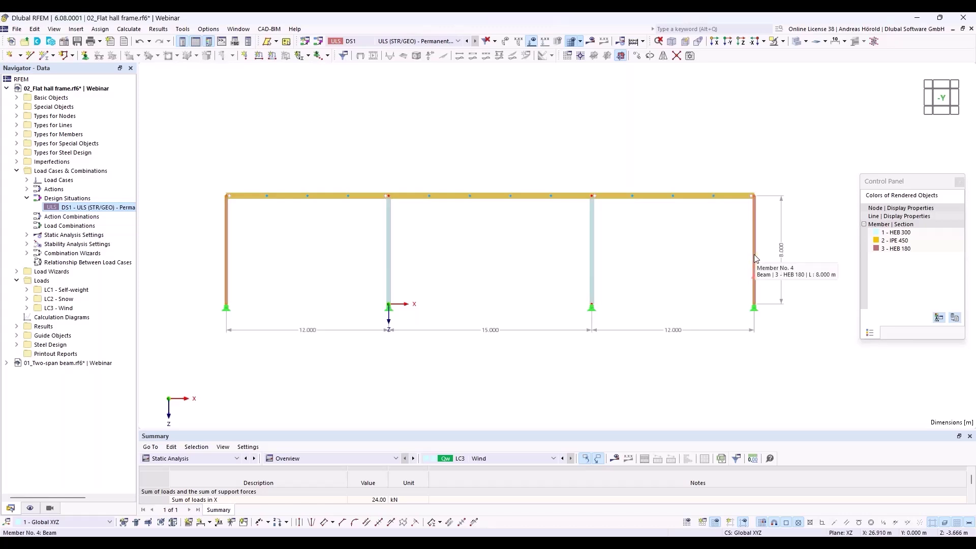
{"action": "right_click", "coordinate": [755, 258]}
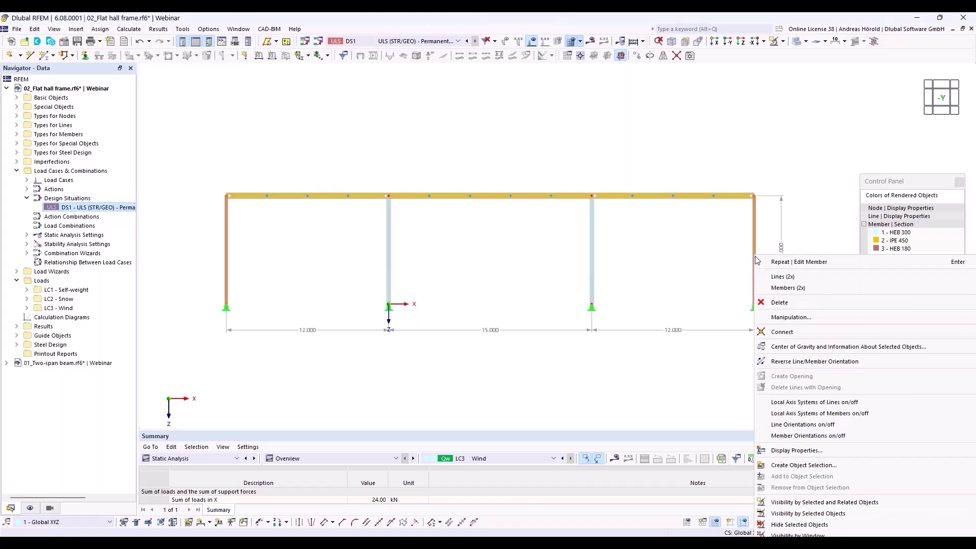
{"action": "mouse_move", "coordinate": [777, 288]}
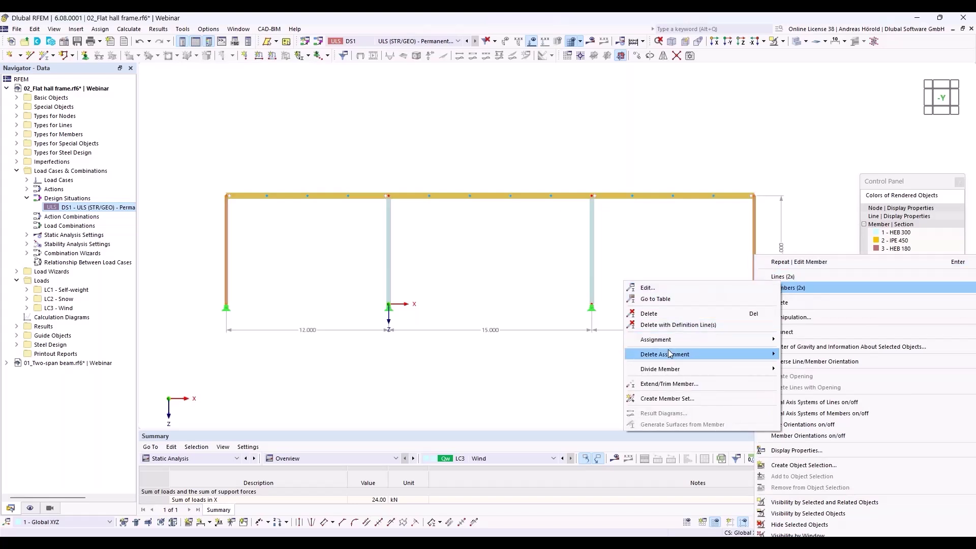
{"action": "mouse_move", "coordinate": [669, 359]}
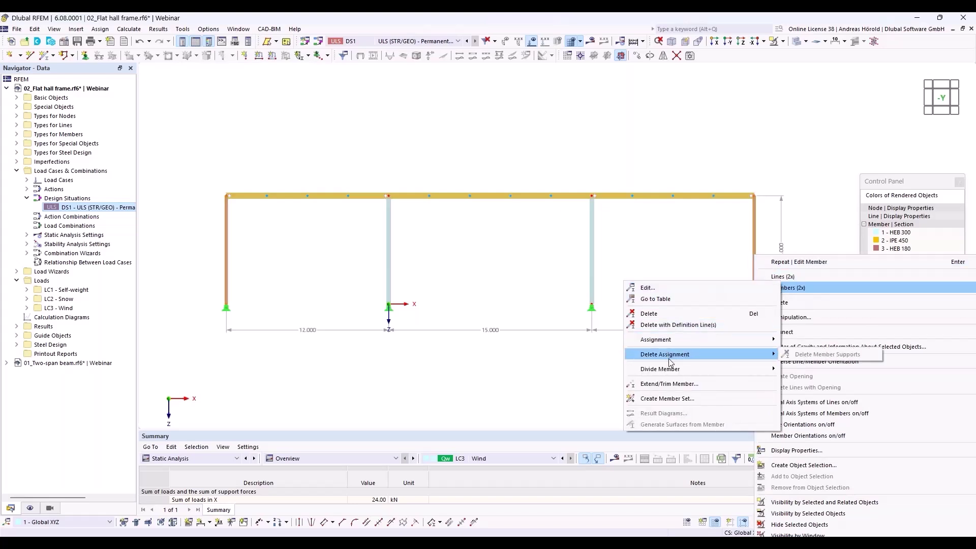
{"action": "left_click", "coordinate": [698, 288]}
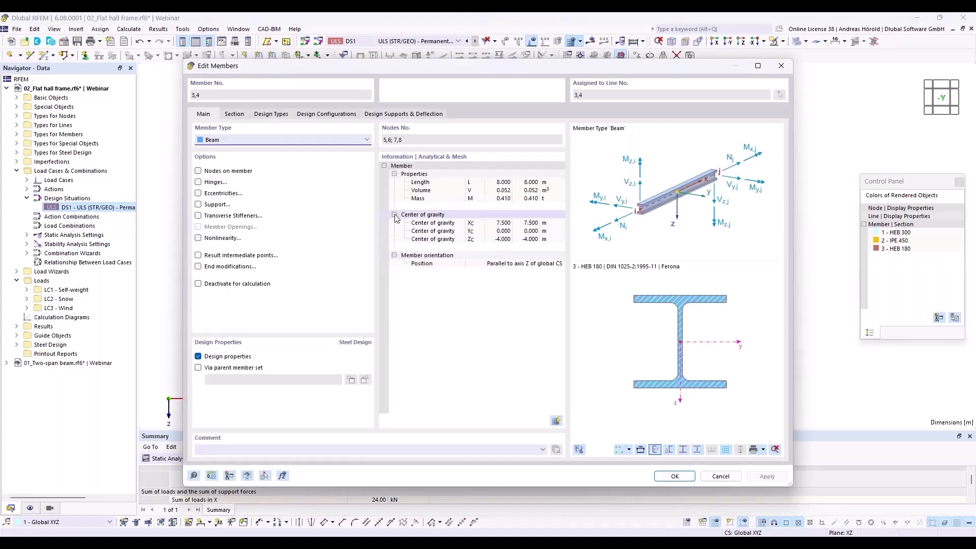
{"action": "left_click", "coordinate": [270, 115]}
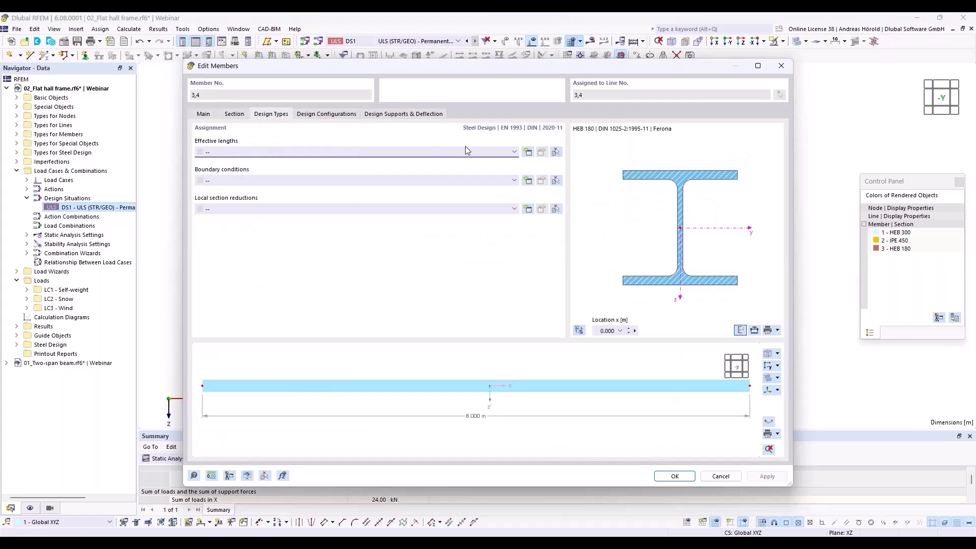
{"action": "left_click", "coordinate": [527, 151]}
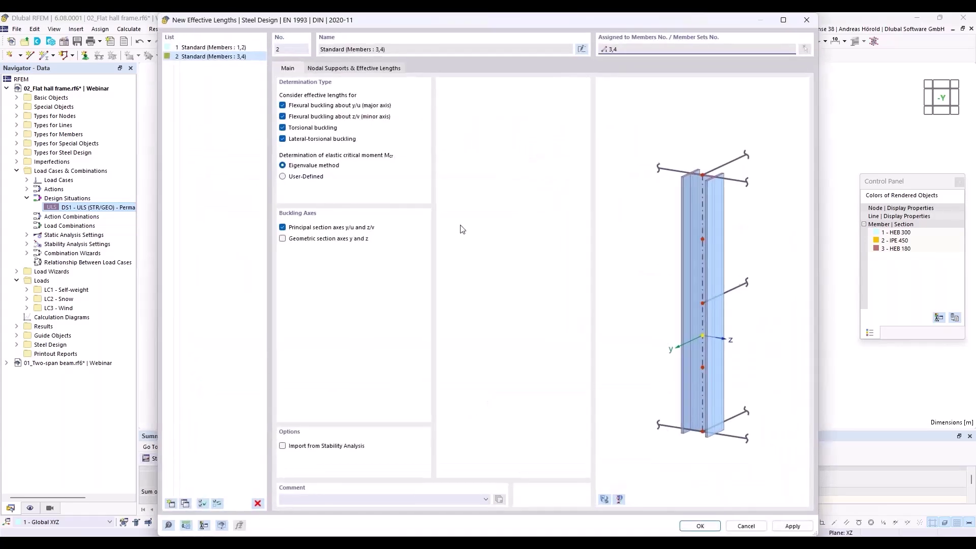
{"action": "left_click", "coordinate": [342, 69]}
{"action": "left_click", "coordinate": [331, 285]}
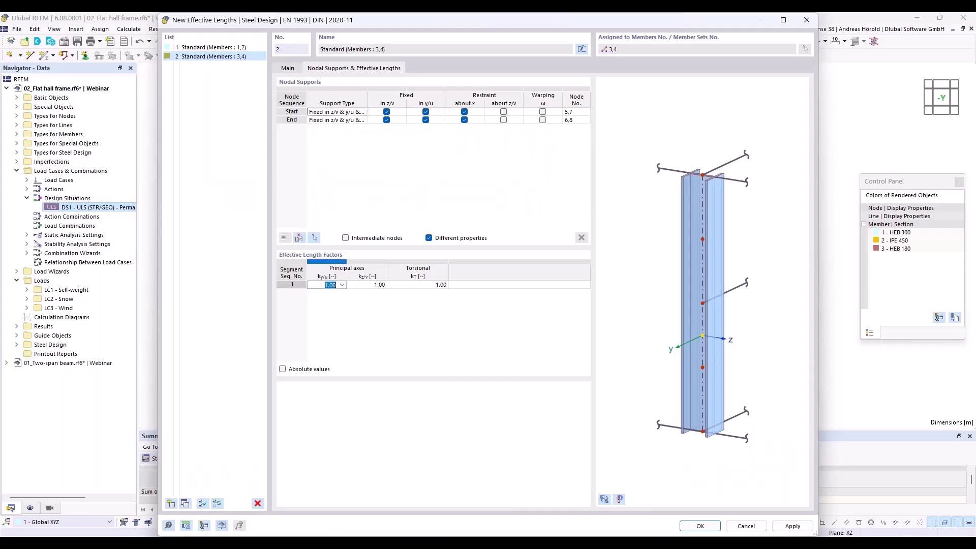
{"action": "type", "text": "1"}
{"action": "left_click", "coordinate": [694, 526]}
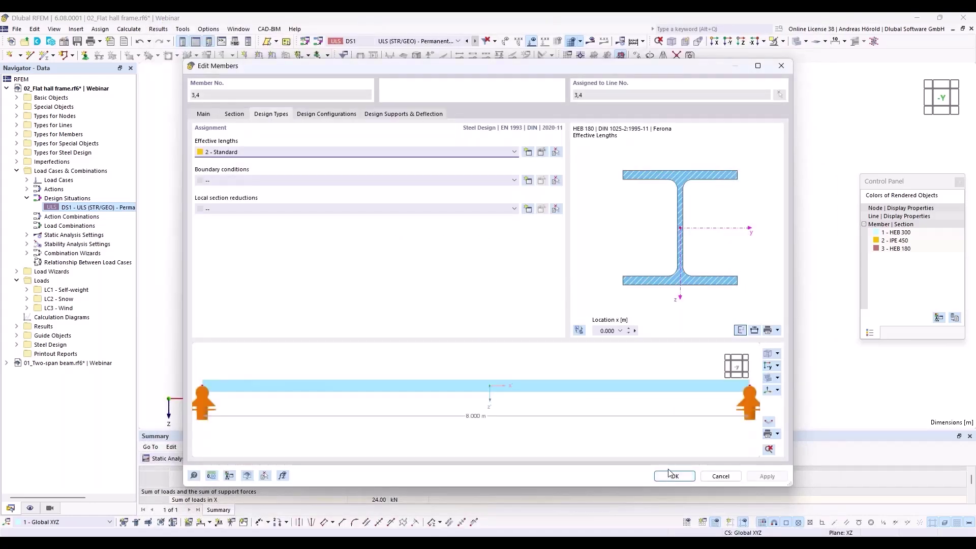
{"action": "left_click", "coordinate": [671, 475]}
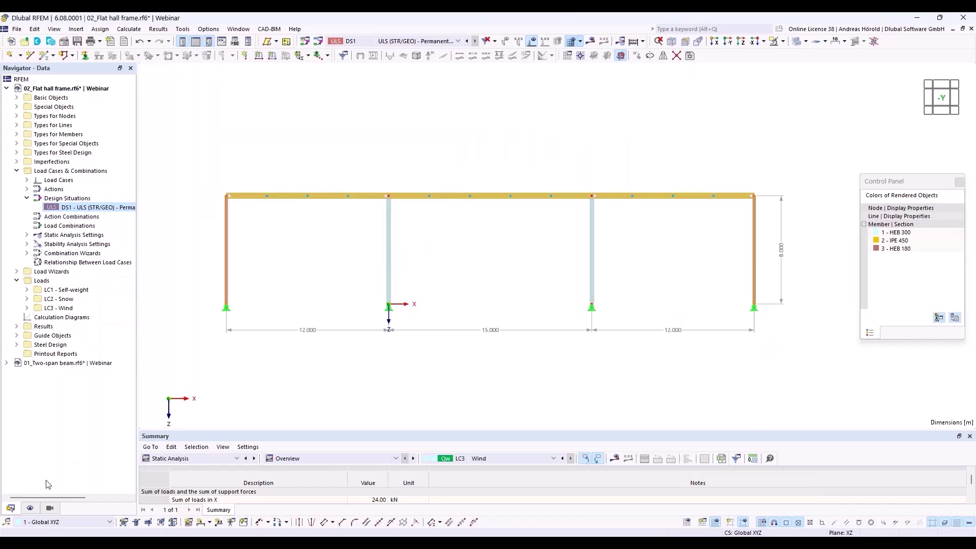
- Turn on the display of member effective lengths for steel design in the model view
{"action": "left_click", "coordinate": [30, 508]}
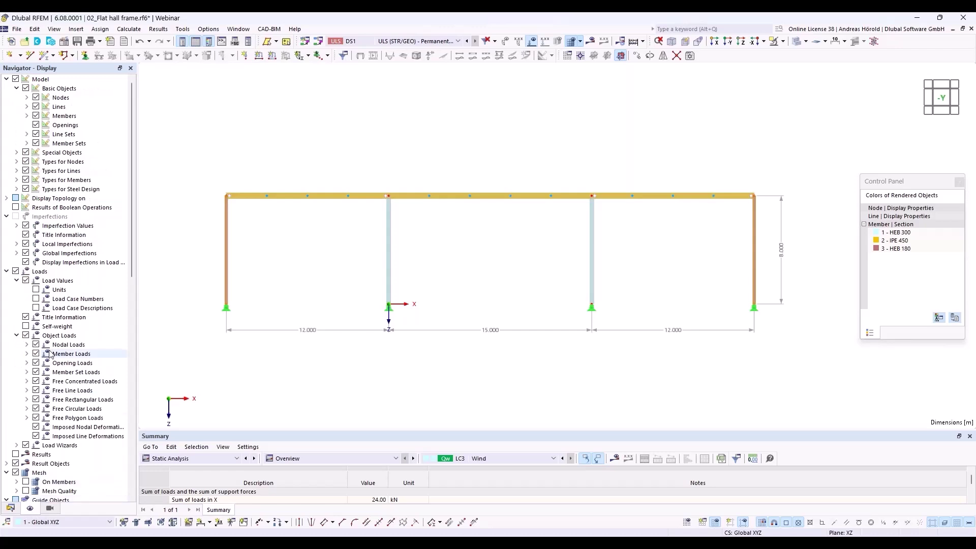
{"action": "left_click", "coordinate": [17, 189]}
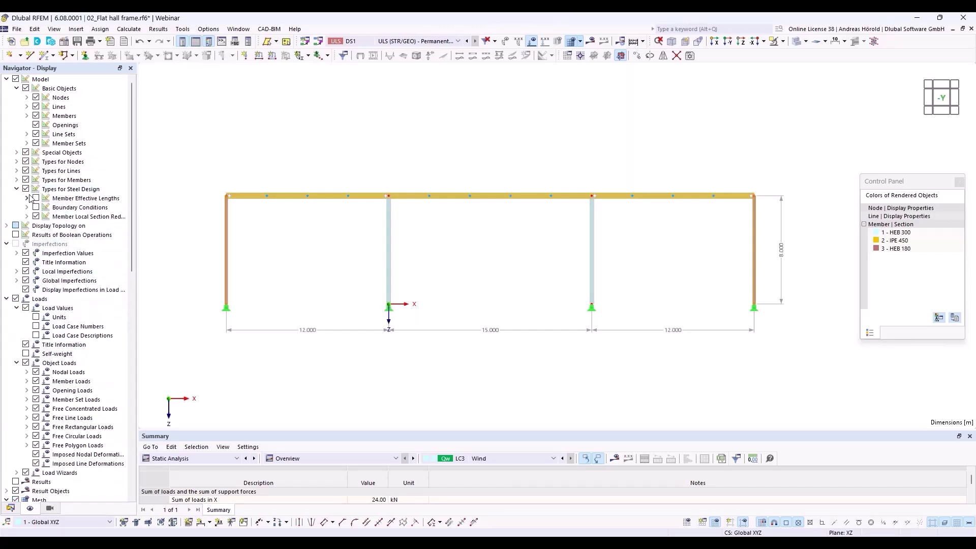
{"action": "left_click", "coordinate": [36, 198]}
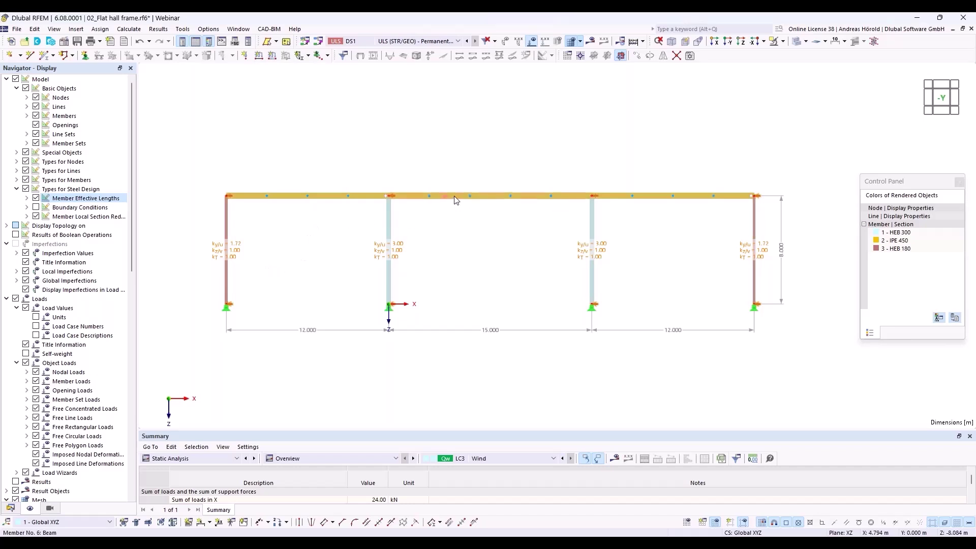
- Create new effective lengths for the middle IPE 450 beam, member 6, and import its intermediate nodes from the model
{"action": "mouse_move", "coordinate": [456, 200]}
{"action": "right_click", "coordinate": [456, 199]}
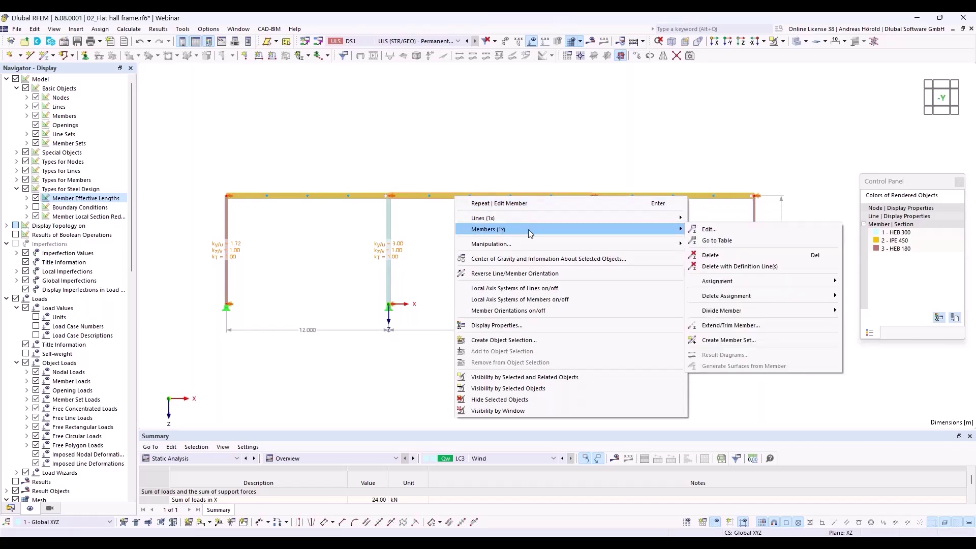
{"action": "left_click", "coordinate": [709, 230]}
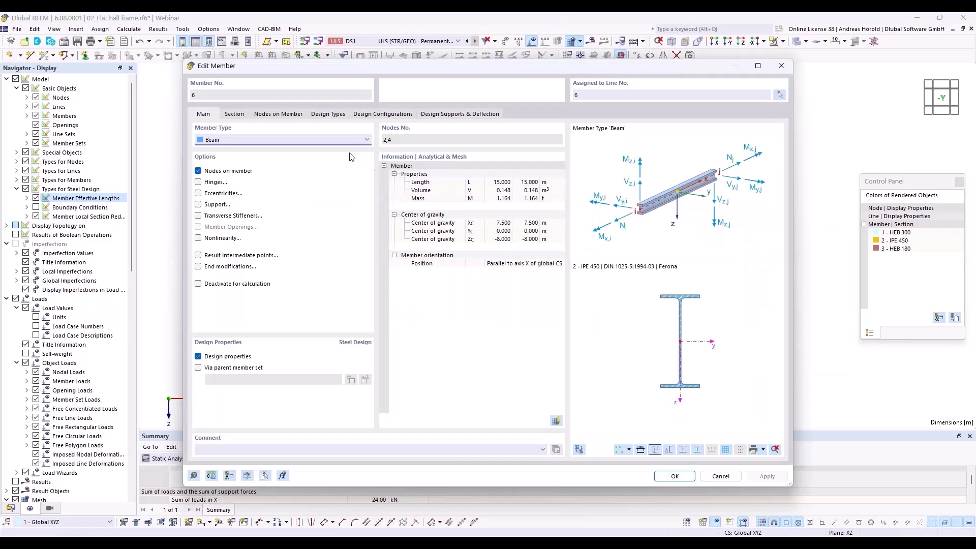
{"action": "left_click", "coordinate": [320, 114]}
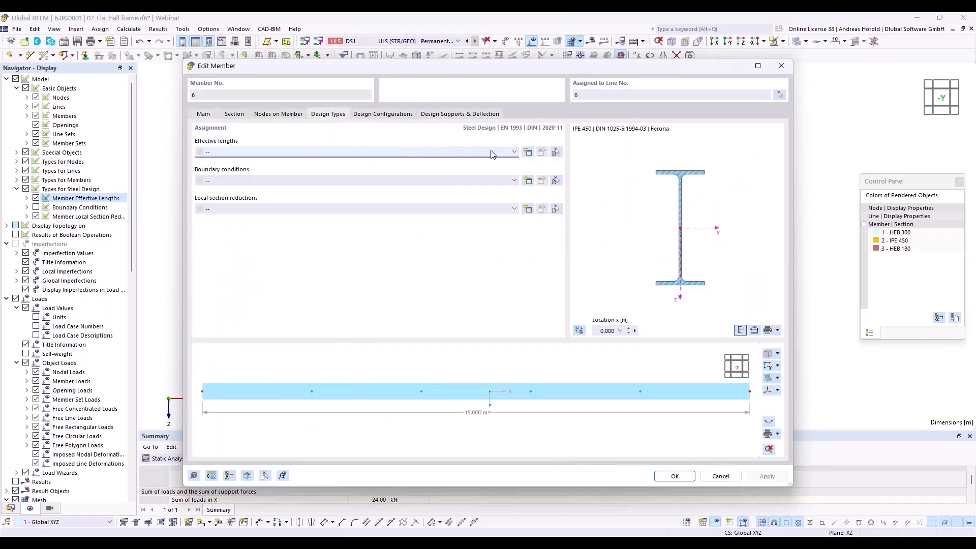
{"action": "left_click", "coordinate": [527, 153]}
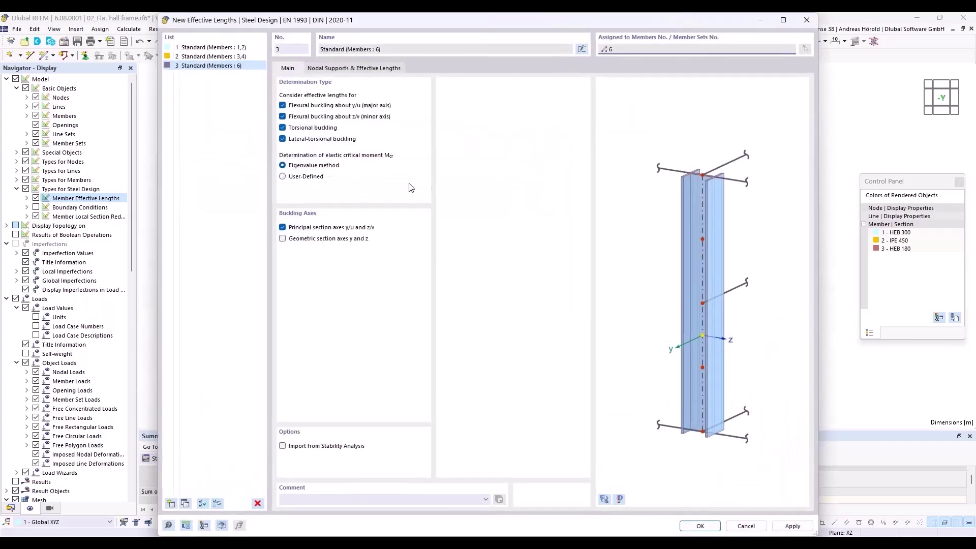
{"action": "left_click", "coordinate": [336, 69]}
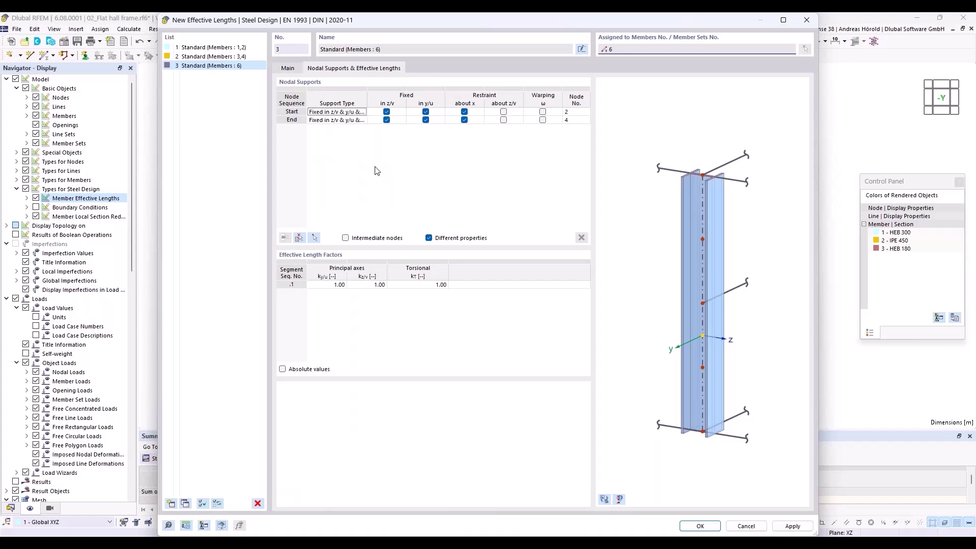
{"action": "left_click", "coordinate": [299, 238]}
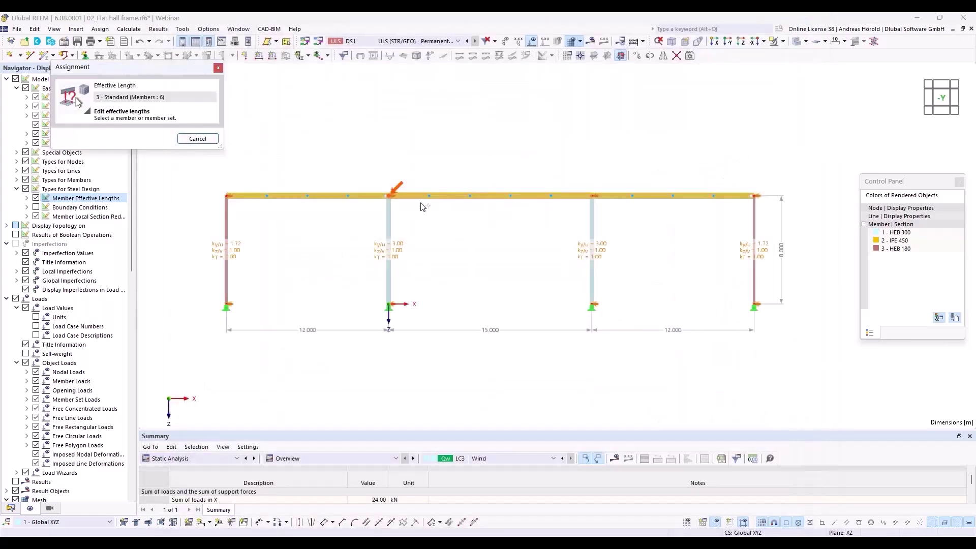
{"action": "left_click", "coordinate": [490, 194]}
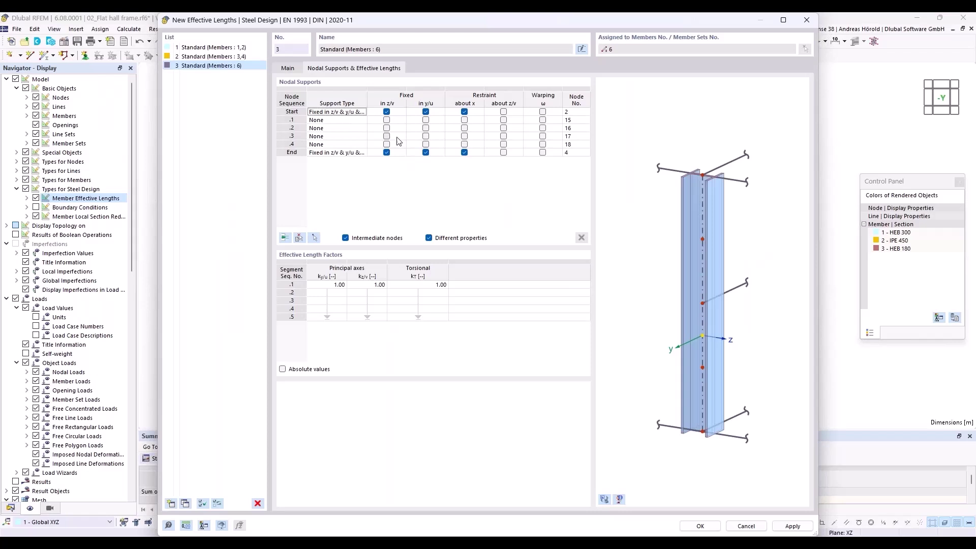
- Fix the four intermediate nodes of member 6, nodes 15 to 18, in the y/u direction
{"action": "left_click", "coordinate": [425, 120]}
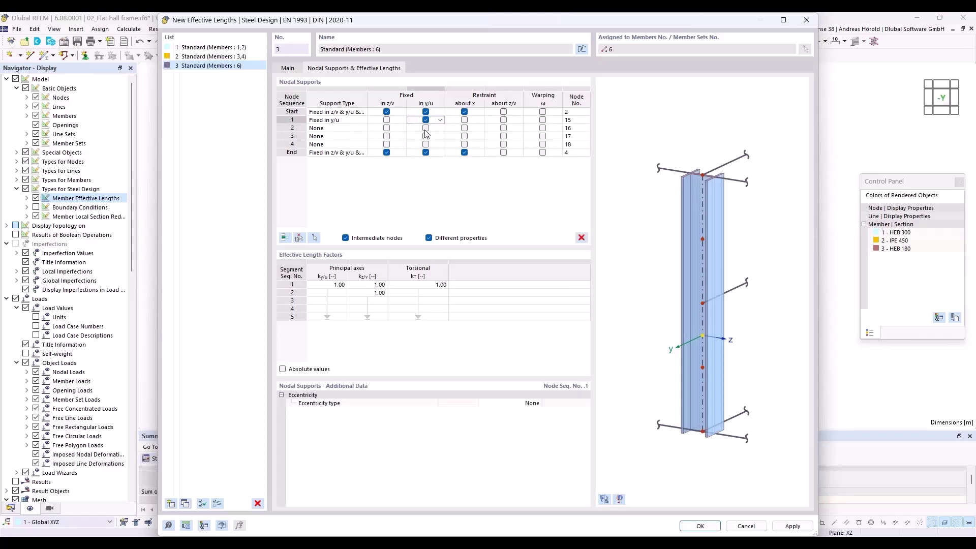
{"action": "left_click", "coordinate": [425, 128]}
{"action": "left_click", "coordinate": [425, 136]}
{"action": "left_click", "coordinate": [425, 145]}
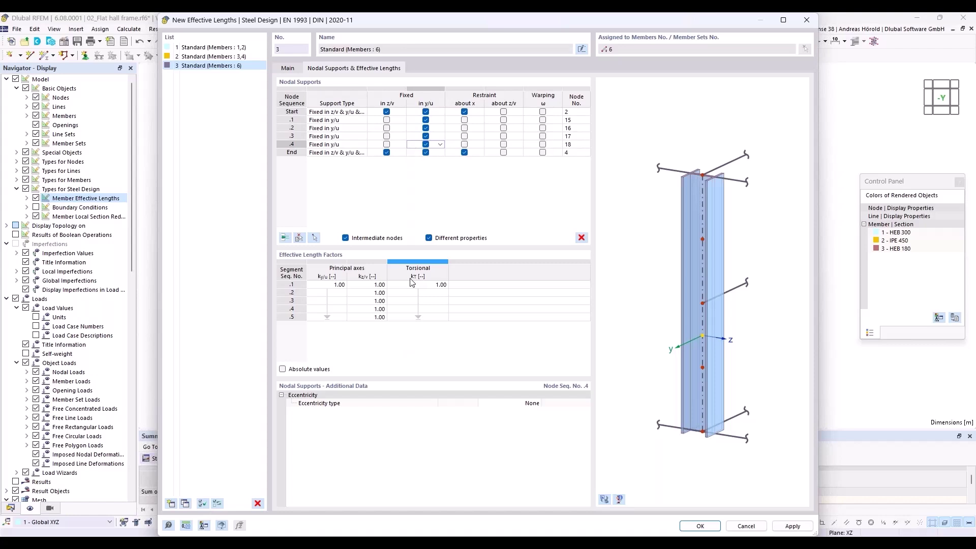
- Set the eccentricity of the four intermediate supports to "At upper flange" and apply the effective lengths to member 6
{"action": "left_click", "coordinate": [439, 120]}
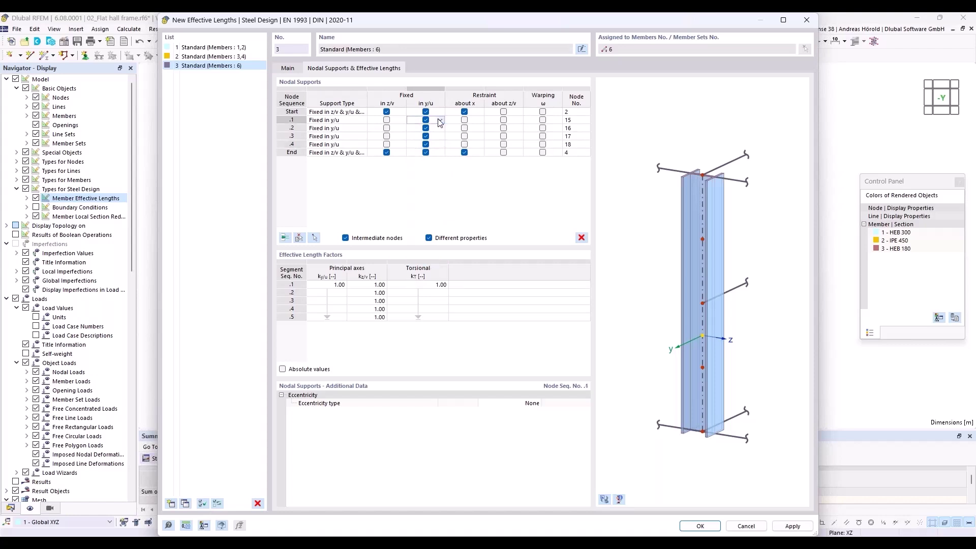
{"action": "left_click", "coordinate": [441, 144], "text": "shift"}
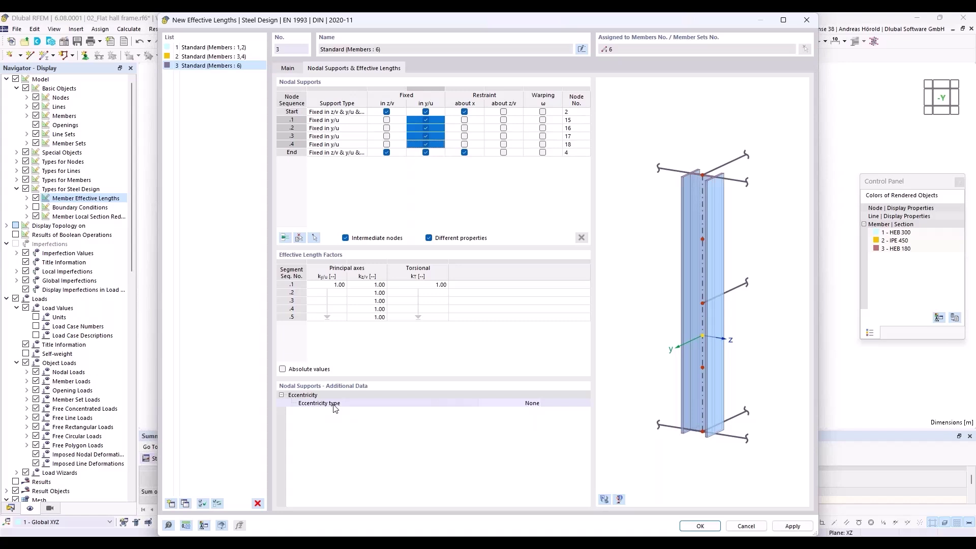
{"action": "left_click", "coordinate": [525, 407]}
{"action": "left_click", "coordinate": [536, 402]}
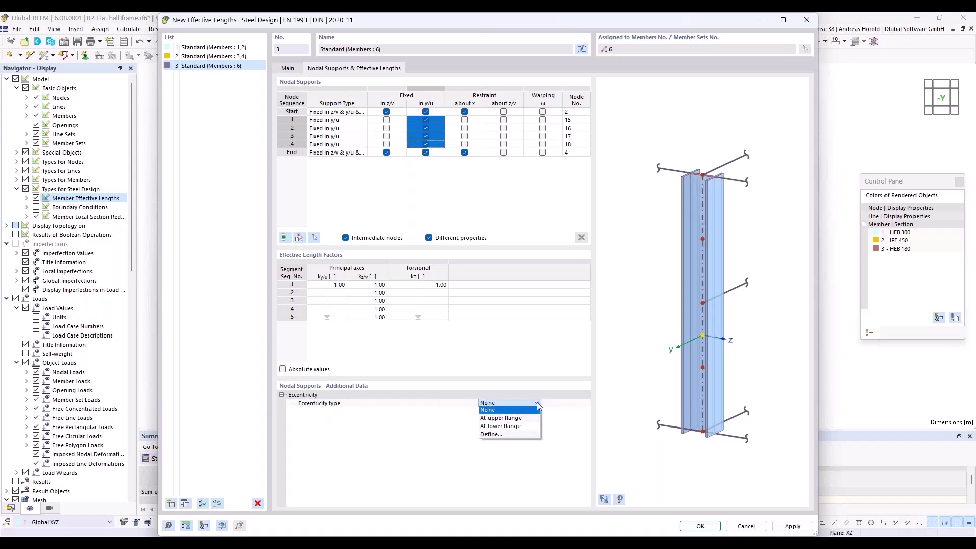
{"action": "left_click", "coordinate": [529, 418]}
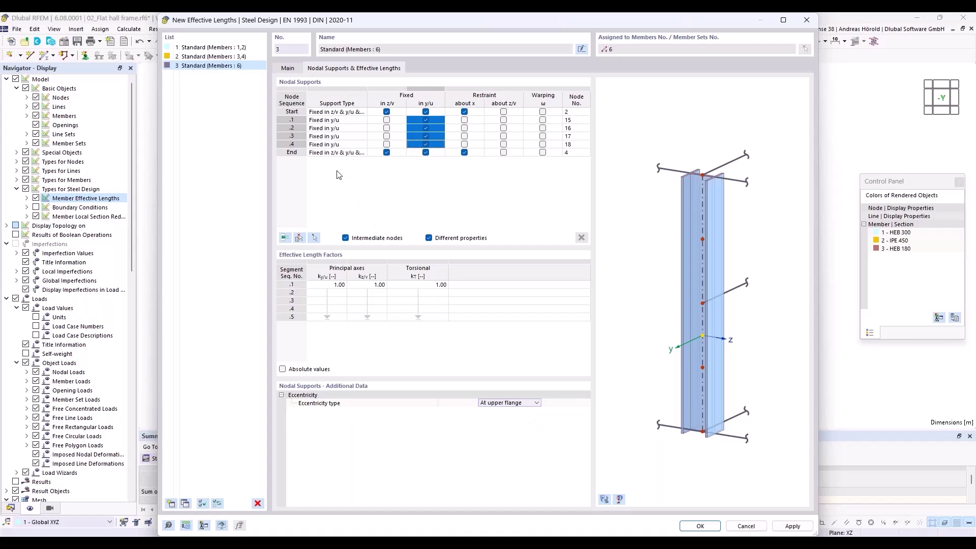
{"action": "left_click", "coordinate": [700, 526]}
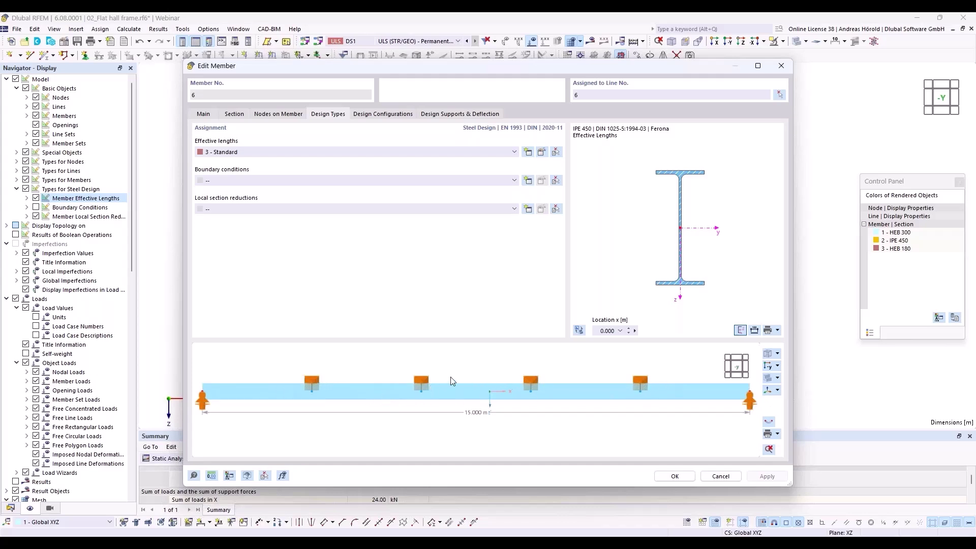
{"action": "mouse_move", "coordinate": [473, 386]}
{"action": "middle_mouse_down", "text": "ctrl"}
{"action": "mouse_move", "coordinate": [420, 398]}
{"action": "mouse_move", "coordinate": [468, 370]}
{"action": "middle_mouse_up", "text": "ctrl"}
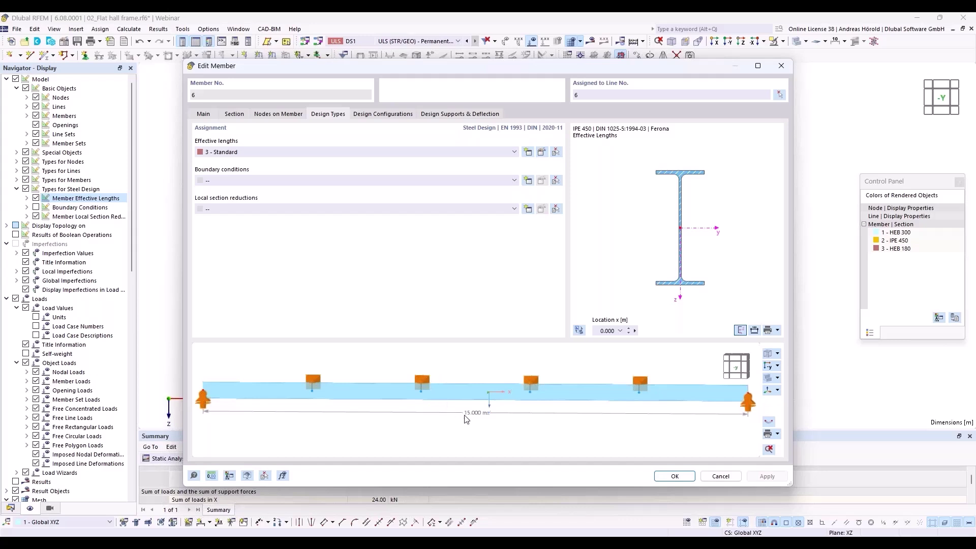
{"action": "left_click", "coordinate": [674, 476]}
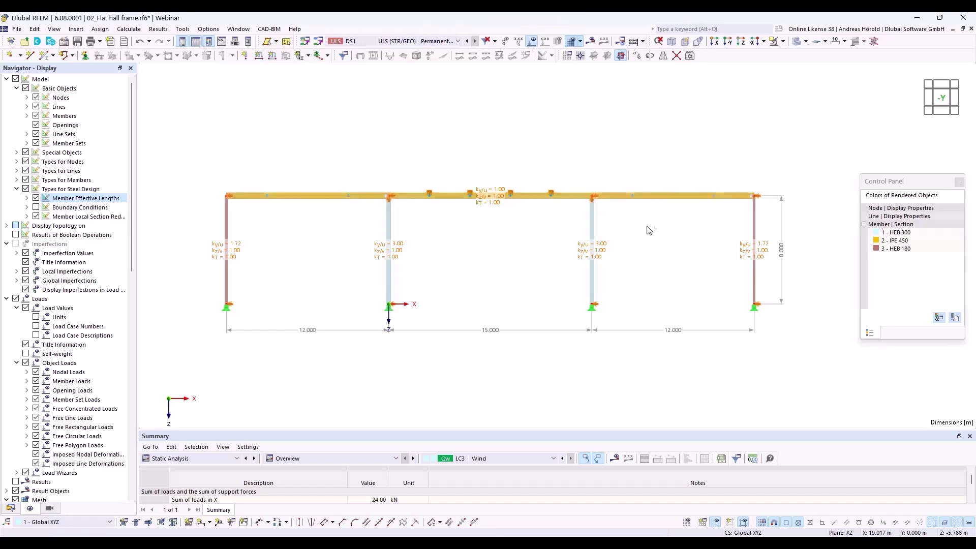
- Assign the effective lengths "3 - Standard" to the two outer IPE 450 beams, members 5 and 7
{"action": "right_click", "coordinate": [663, 195]}
{"action": "mouse_move", "coordinate": [720, 230]}
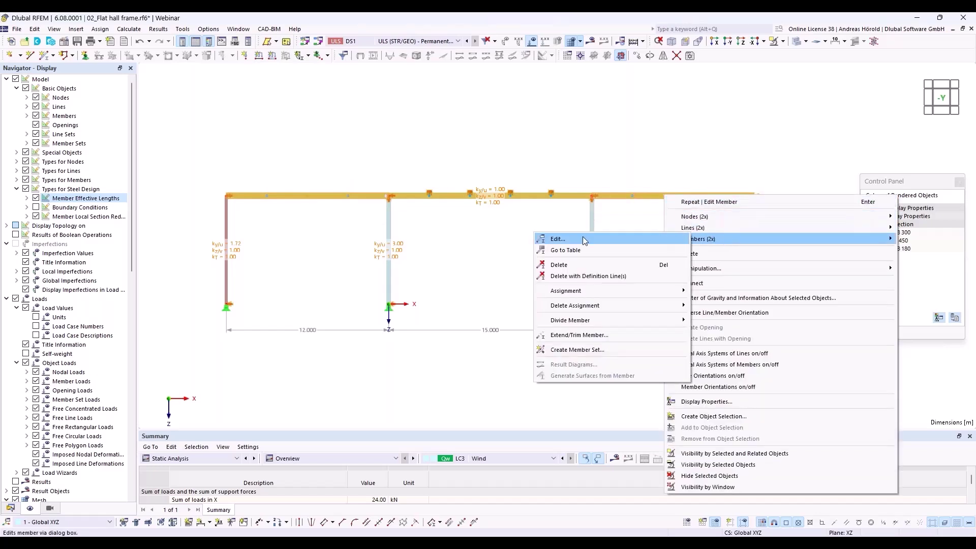
{"action": "left_click", "coordinate": [583, 239]}
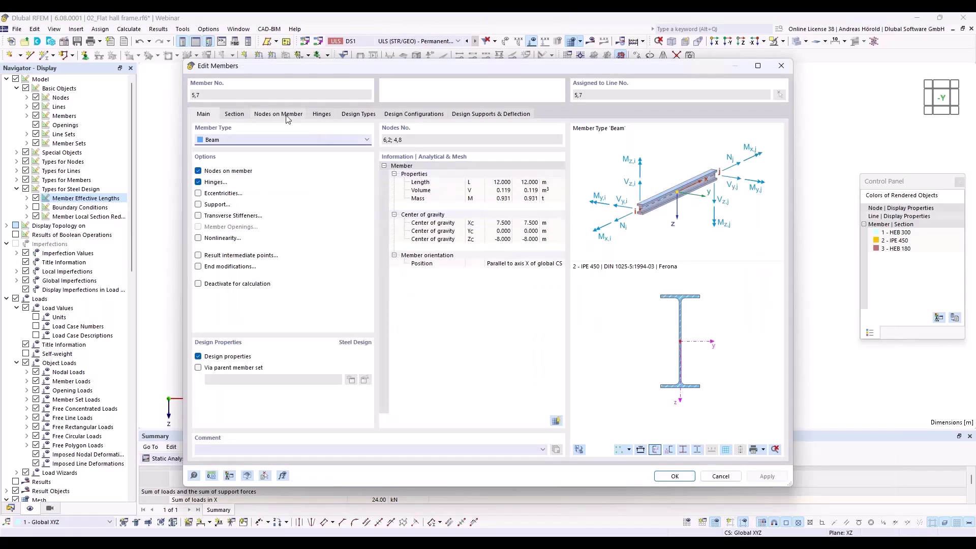
{"action": "left_click", "coordinate": [354, 116]}
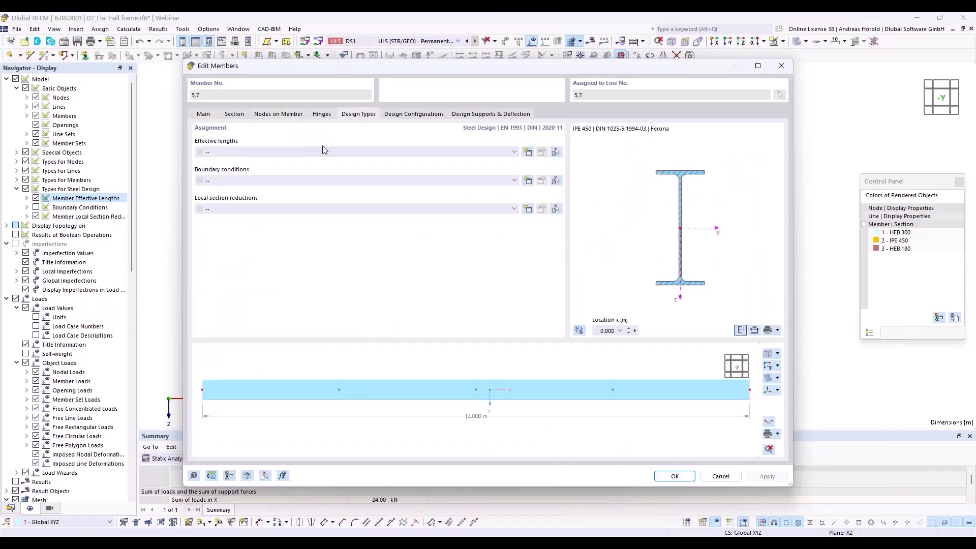
{"action": "left_click", "coordinate": [322, 150]}
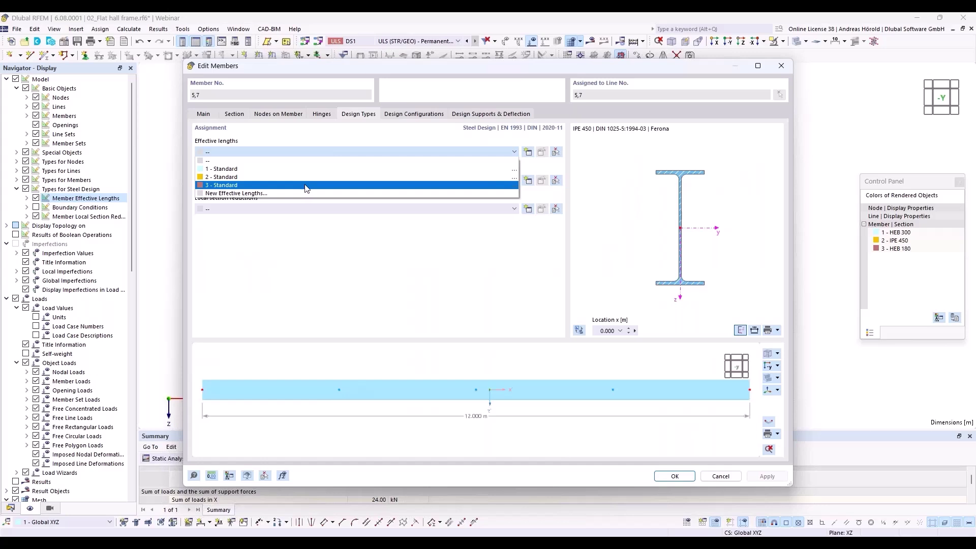
{"action": "left_click", "coordinate": [305, 186]}
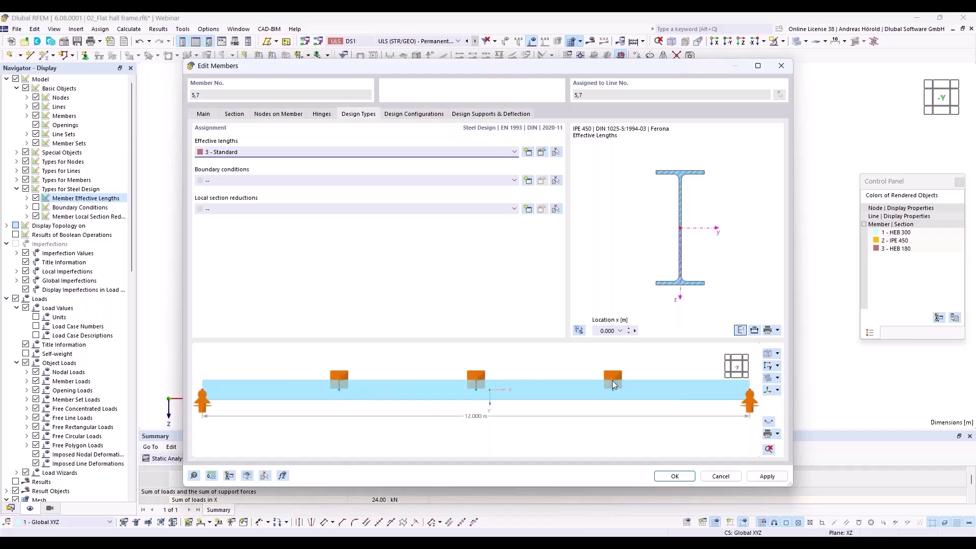
{"action": "left_click", "coordinate": [679, 476]}
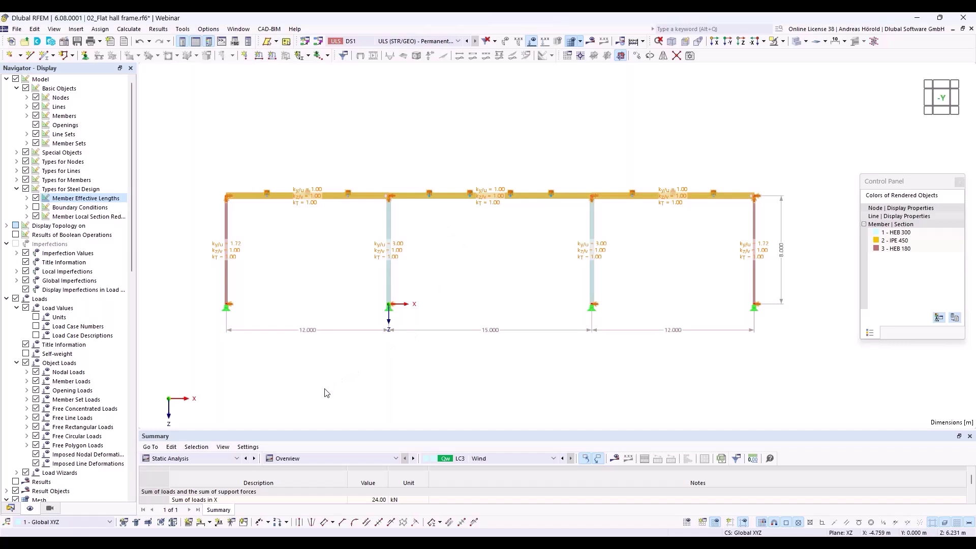
- Calculate the steel design and enlarge the table of design ratios on members
{"action": "left_click", "coordinate": [215, 458]}
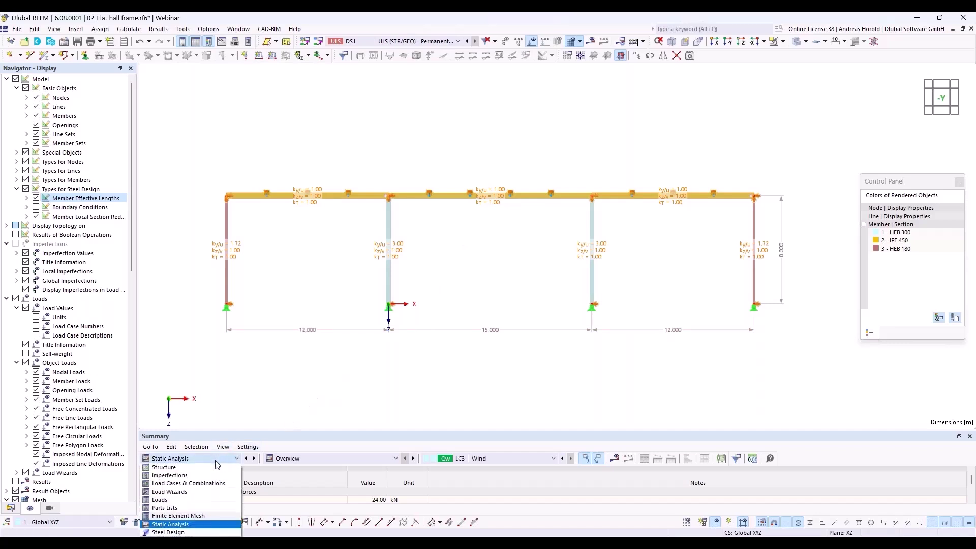
{"action": "left_click", "coordinate": [208, 531]}
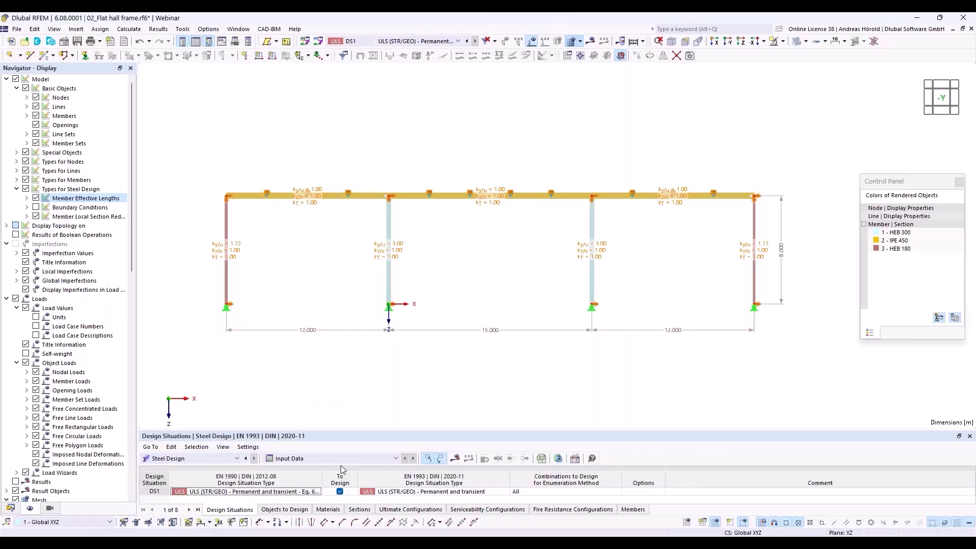
{"action": "left_click", "coordinate": [455, 459]}
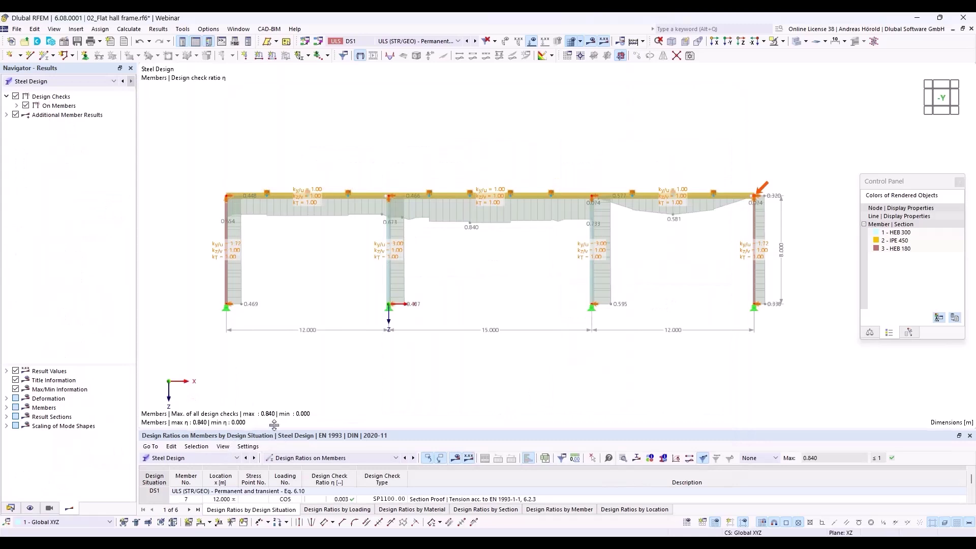
{"action": "left_click_drag", "start_coordinate": [278, 431], "coordinate": [287, 326]}
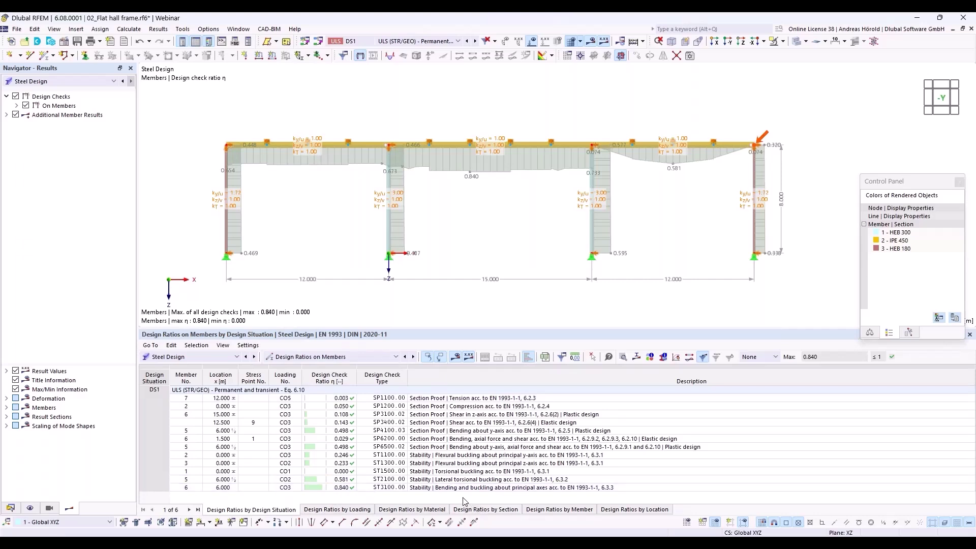
- Review the details of member 6's ST3100 bending and buckling check, and show the Flat Hall Frame slide in PowerPoint
{"action": "left_click", "coordinate": [540, 489]}
{"action": "double_click", "coordinate": [539, 489]}
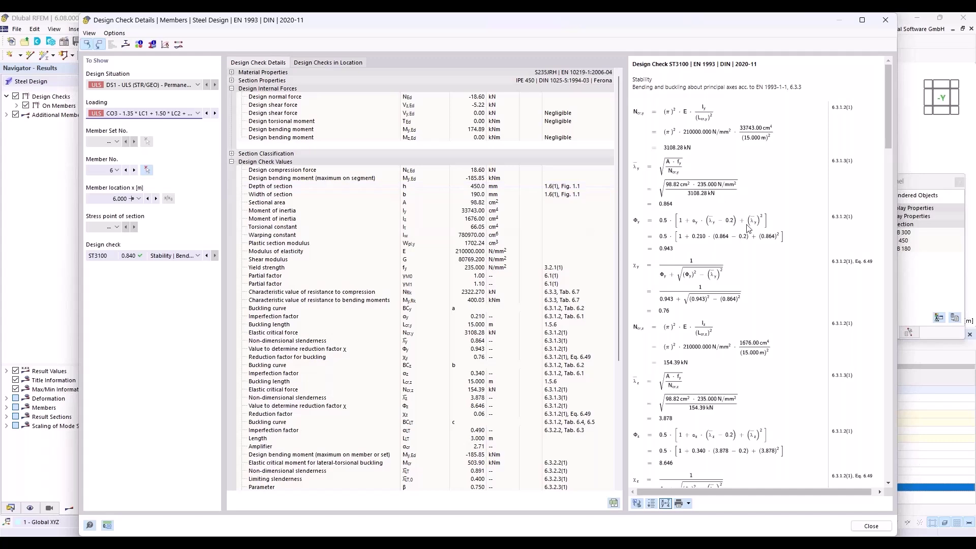
{"action": "left_click_drag", "start_coordinate": [888, 123], "coordinate": [904, 318]}
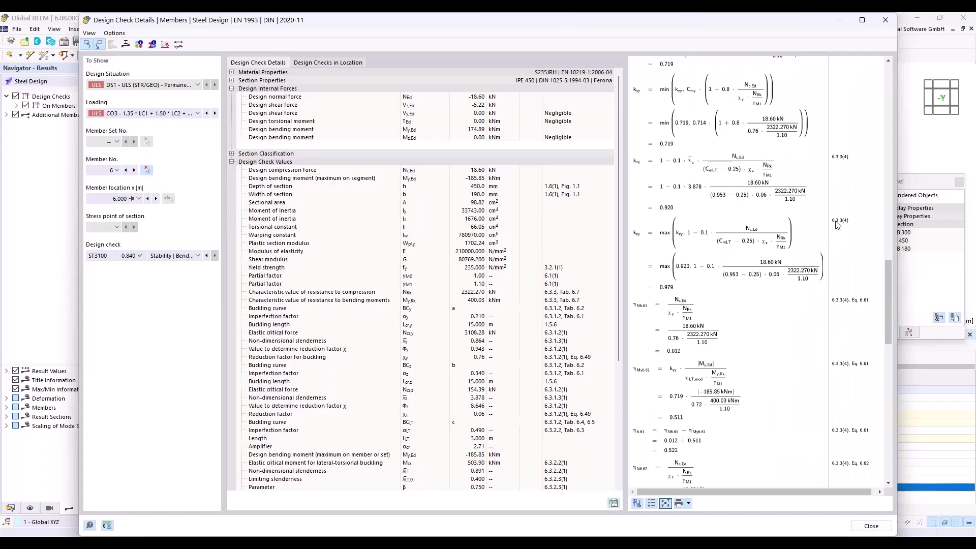
{"action": "left_click_drag", "start_coordinate": [887, 260], "coordinate": [926, 236]}
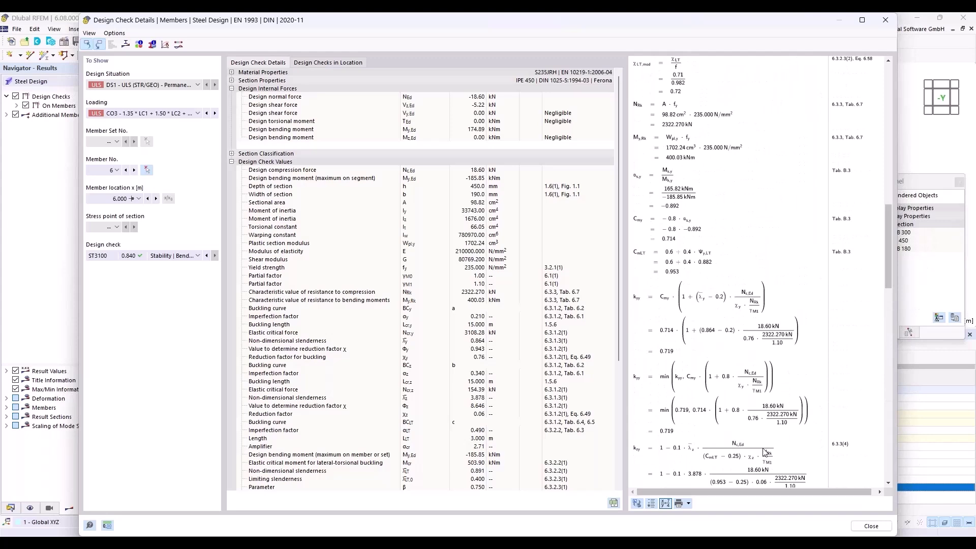
{"action": "left_click", "coordinate": [870, 526]}
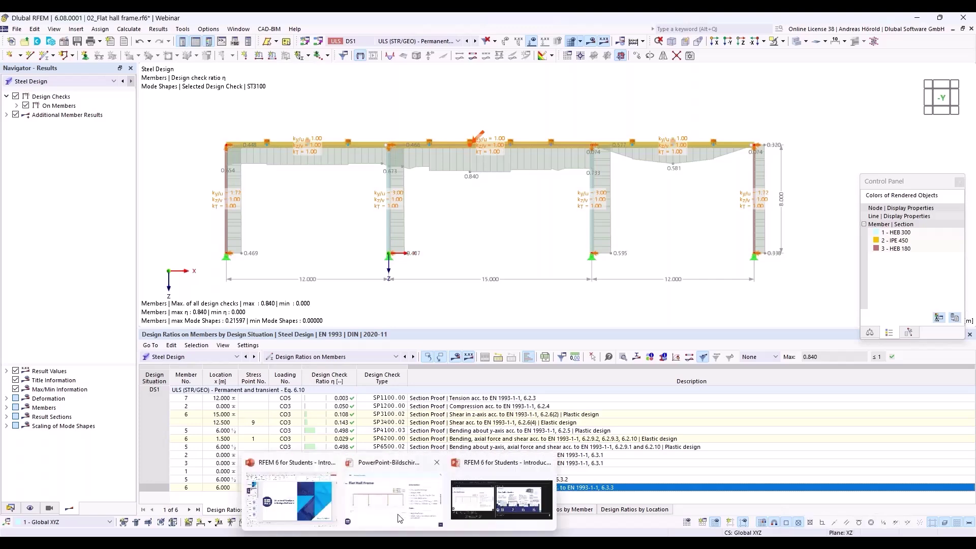
{"action": "left_click", "coordinate": [400, 513]}
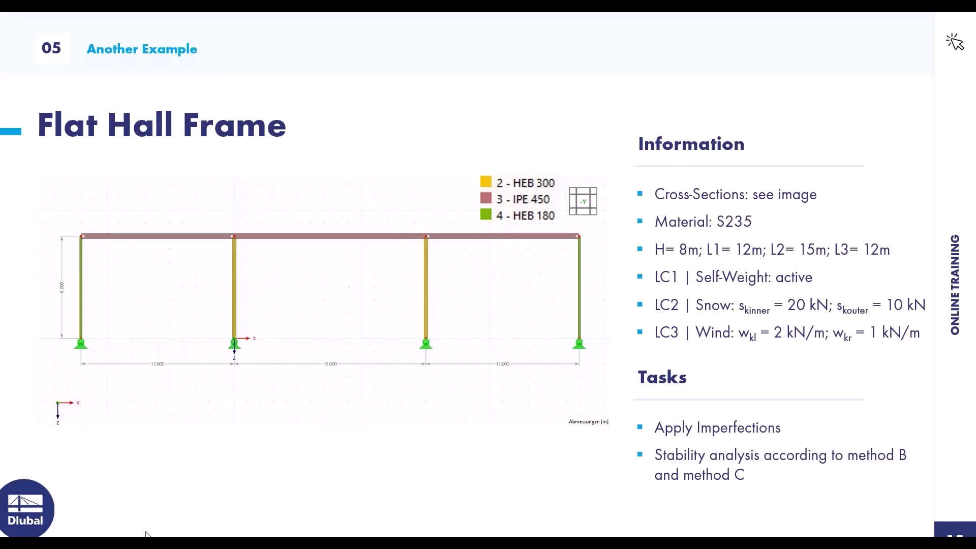
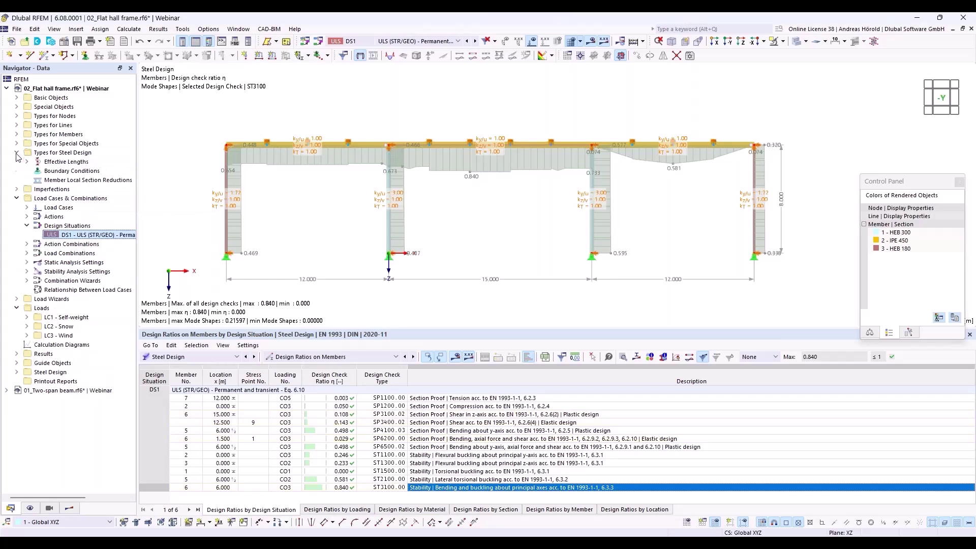
- Save the model without results as "02_Hall frame without imperfections_finished.rf6" in the Webinar folder, replacing the existing file
{"action": "left_click", "coordinate": [26, 162]}
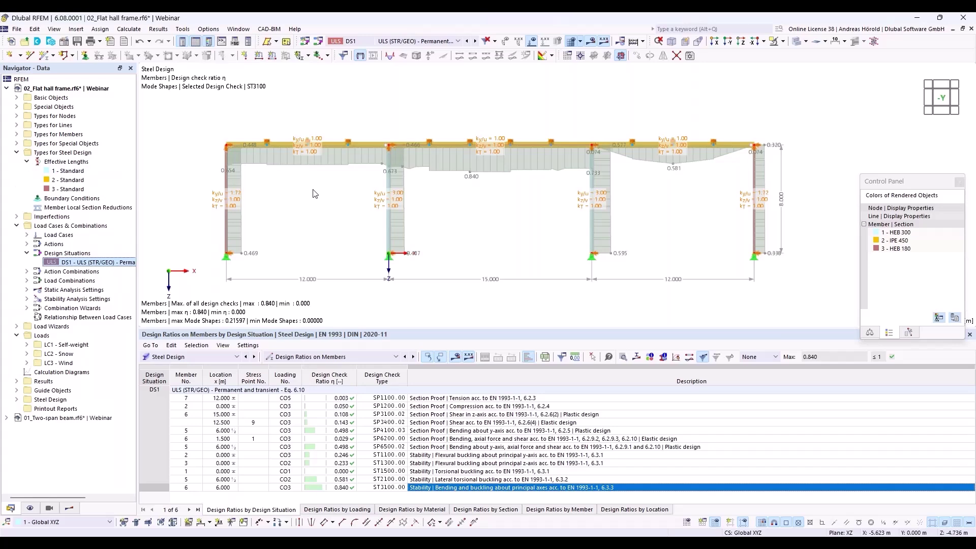
{"action": "left_click", "coordinate": [17, 29]}
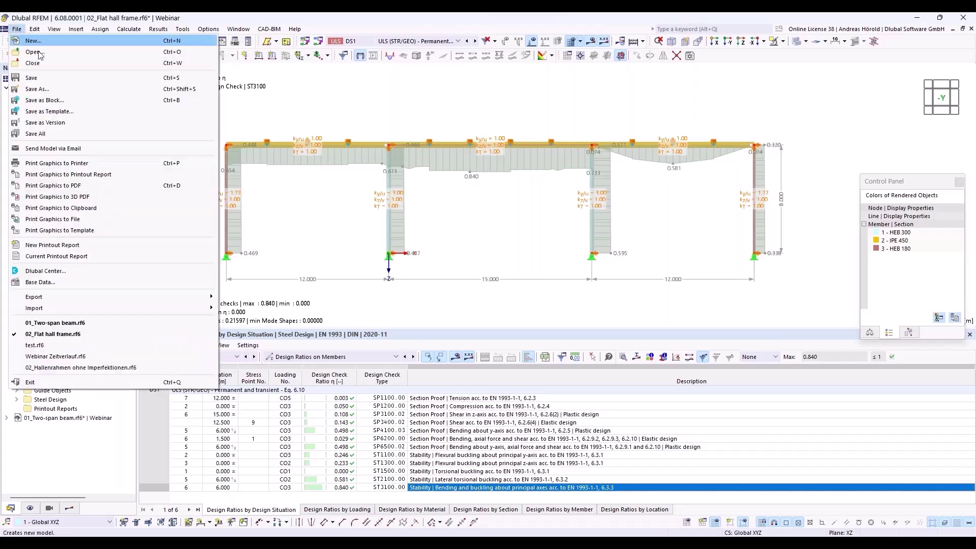
{"action": "left_click", "coordinate": [59, 90]}
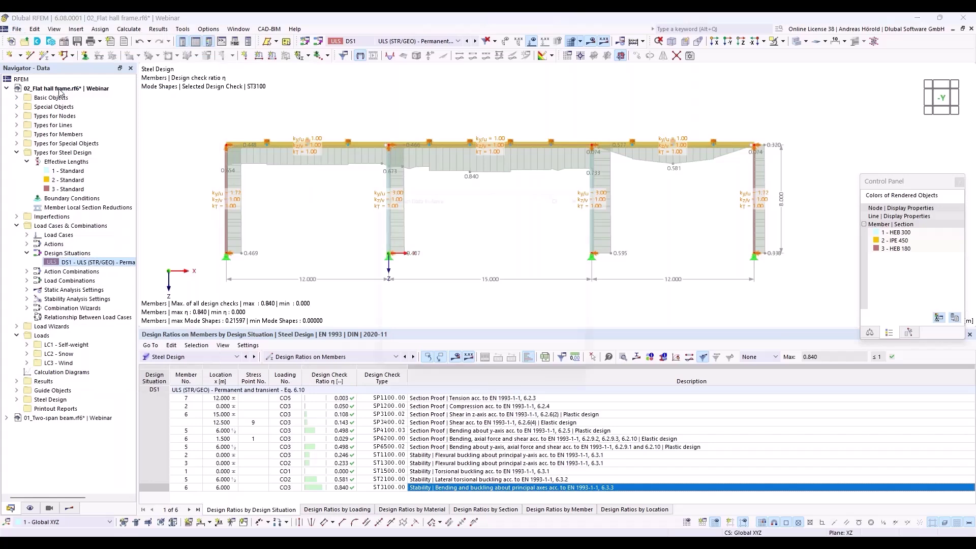
{"action": "left_click", "coordinate": [380, 246]}
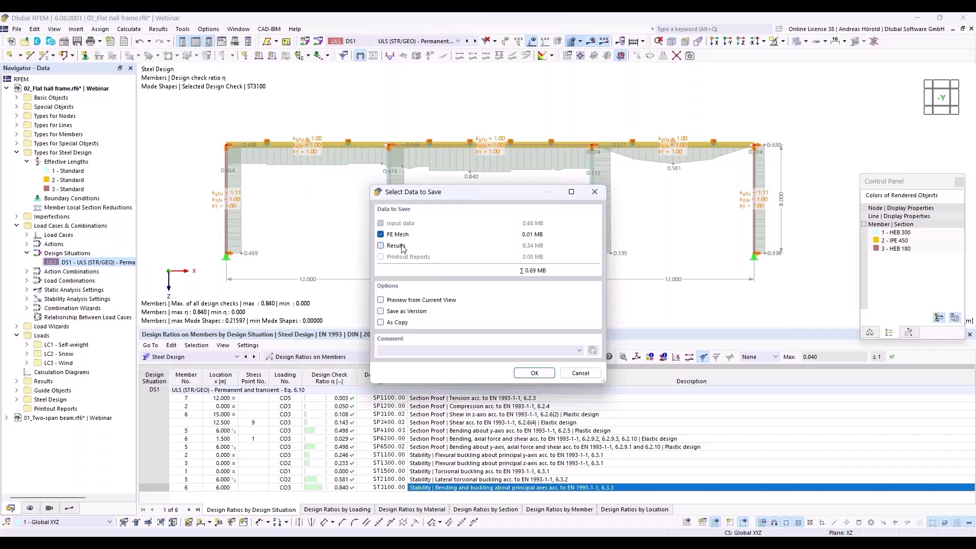
{"action": "left_click", "coordinate": [550, 374]}
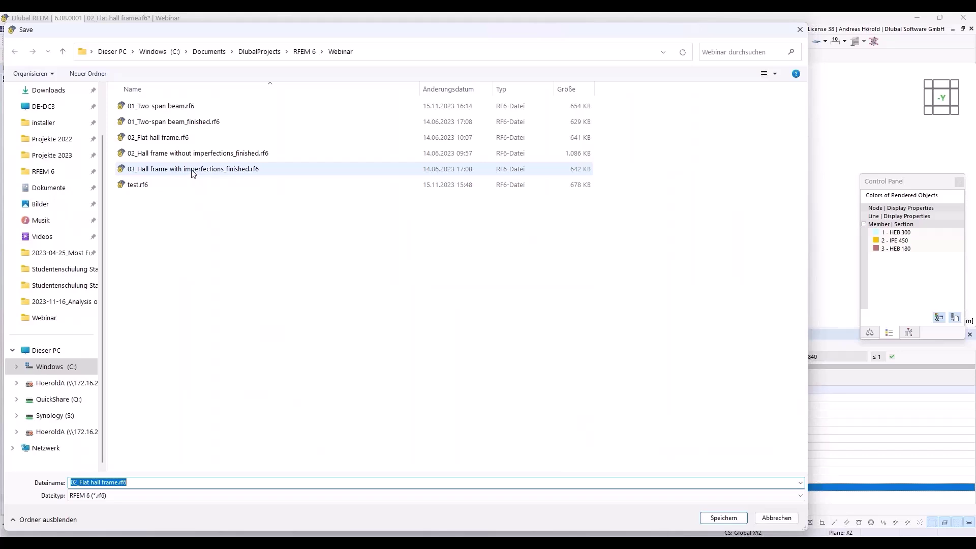
{"action": "left_click", "coordinate": [203, 158]}
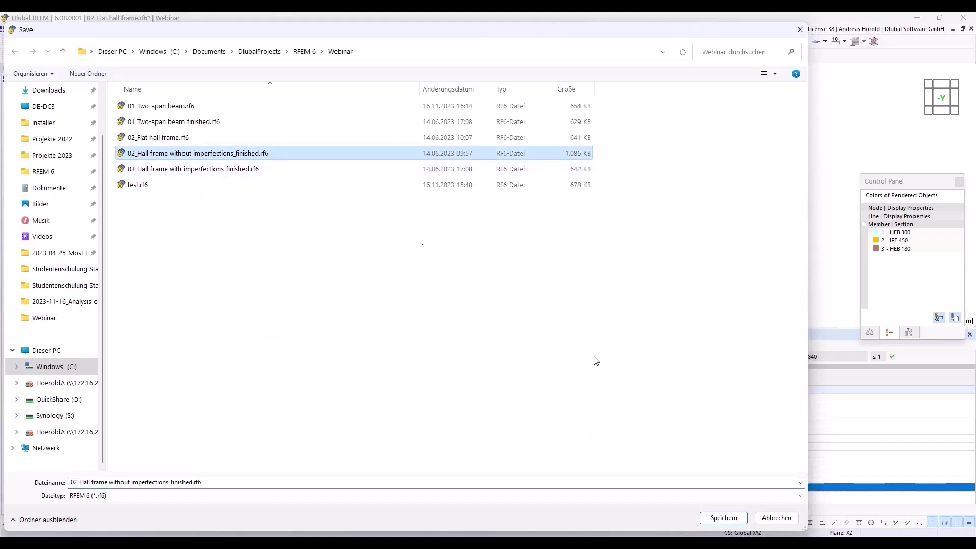
{"action": "left_click", "coordinate": [727, 516]}
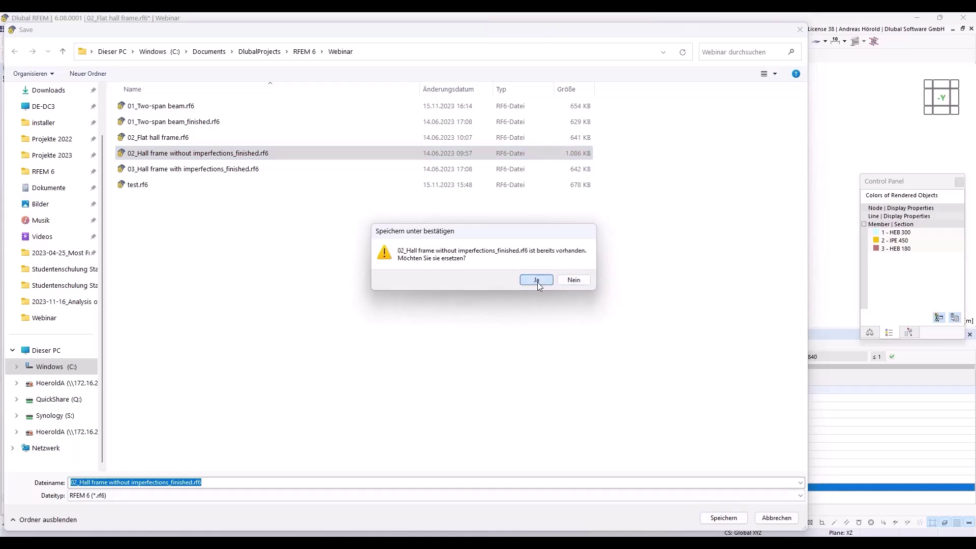
{"action": "left_click", "coordinate": [538, 280]}
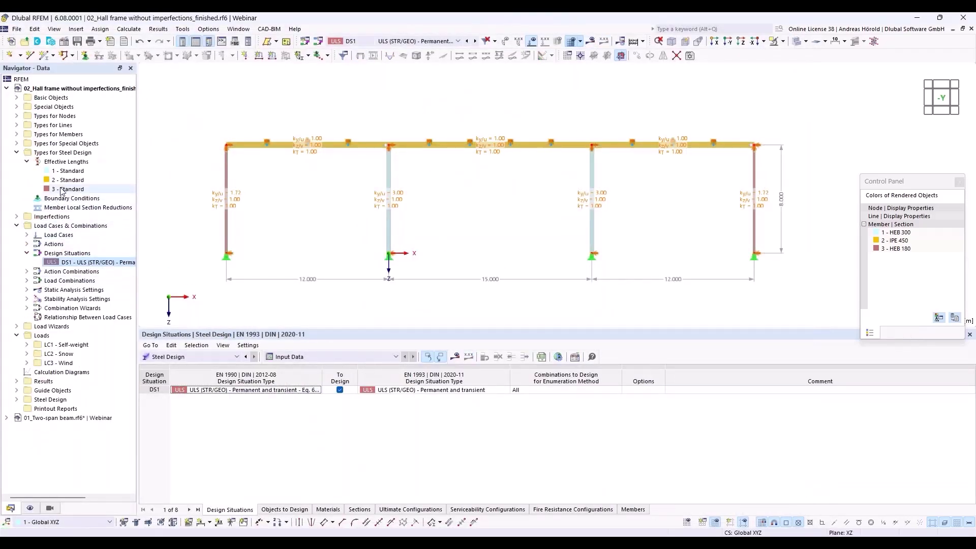
- Delete effective lengths "1 - Standard" and "2 - Standard", which are assigned to the columns
{"action": "left_click", "coordinate": [72, 171]}
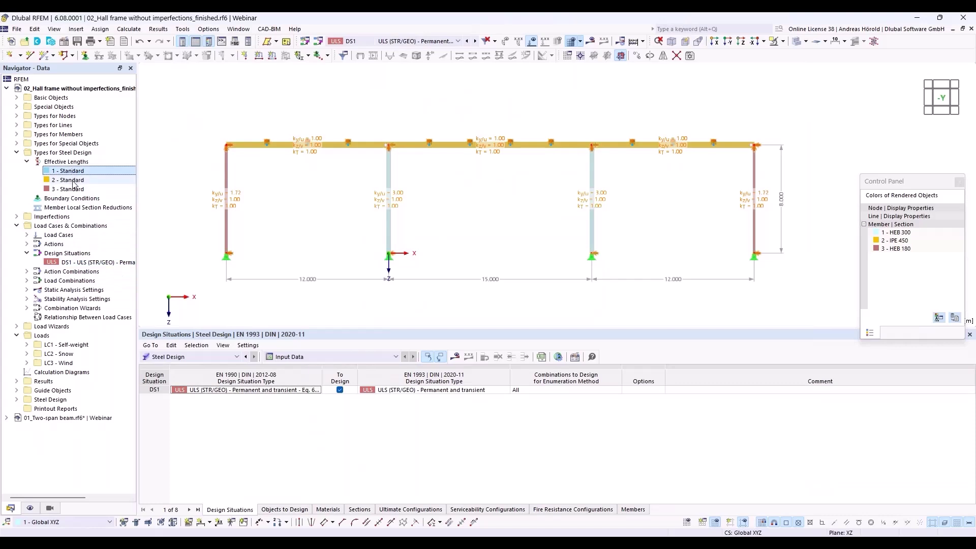
{"action": "left_click", "coordinate": [79, 181], "text": "ctrl"}
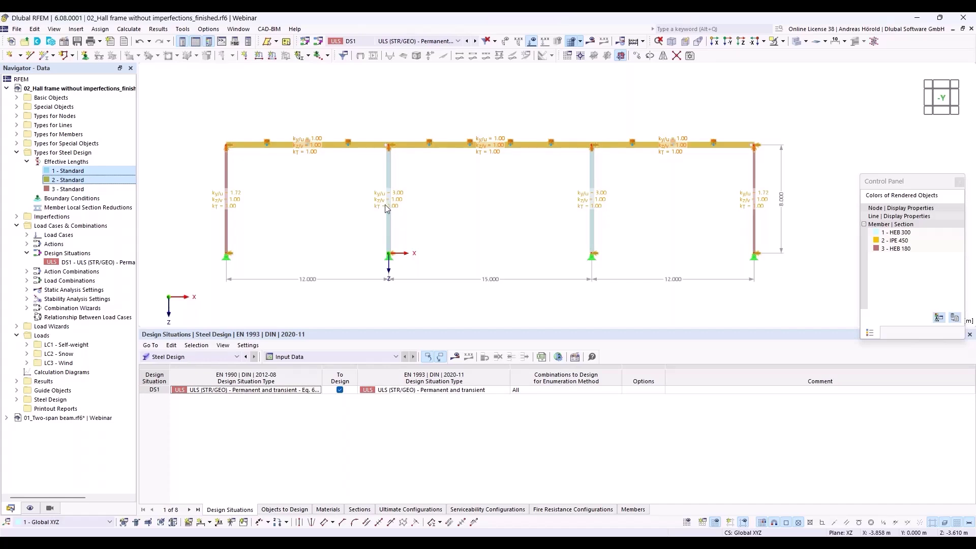
{"action": "right_click", "coordinate": [99, 171]}
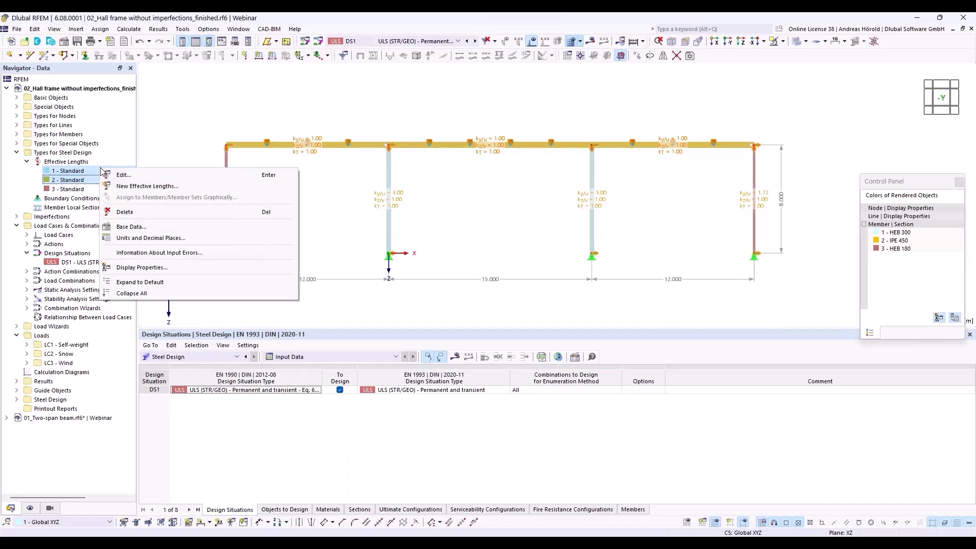
{"action": "left_click", "coordinate": [286, 211]}
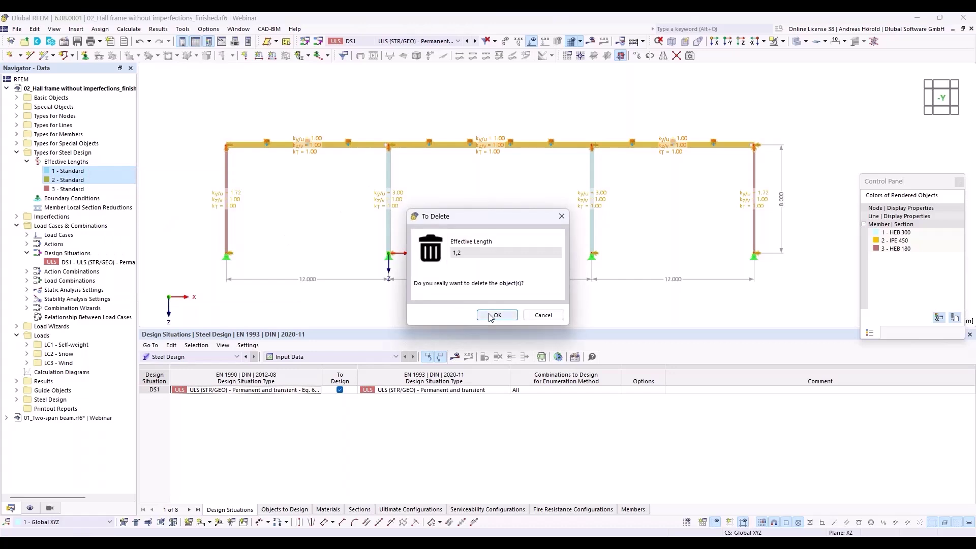
{"action": "left_click", "coordinate": [497, 315]}
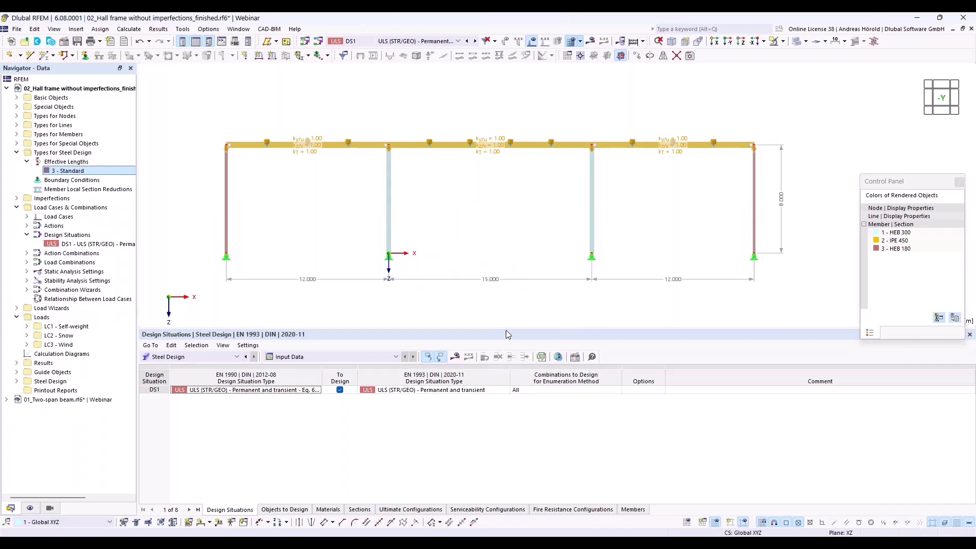
- Create an active local imperfection case named "Imp. x" and start a new member imperfection
{"action": "left_click_drag", "start_coordinate": [505, 331], "coordinate": [506, 429]}
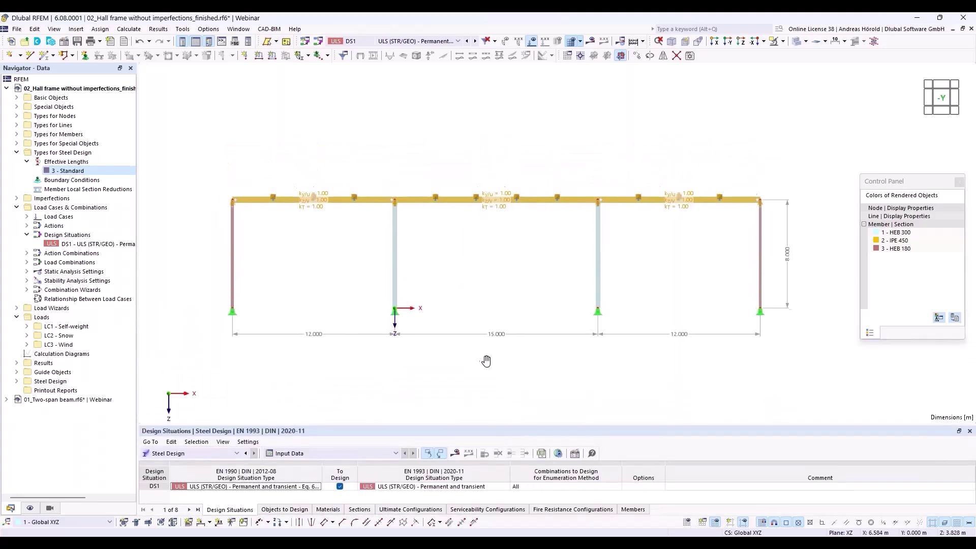
{"action": "scroll", "coordinate": [460, 363], "scroll_direction": "down", "scroll_amount": 2}
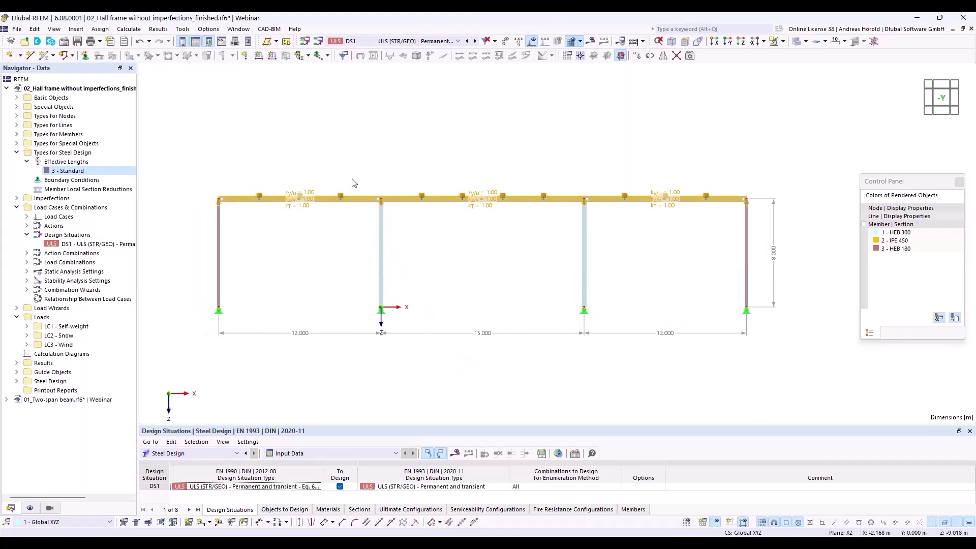
{"action": "left_click", "coordinate": [299, 56]}
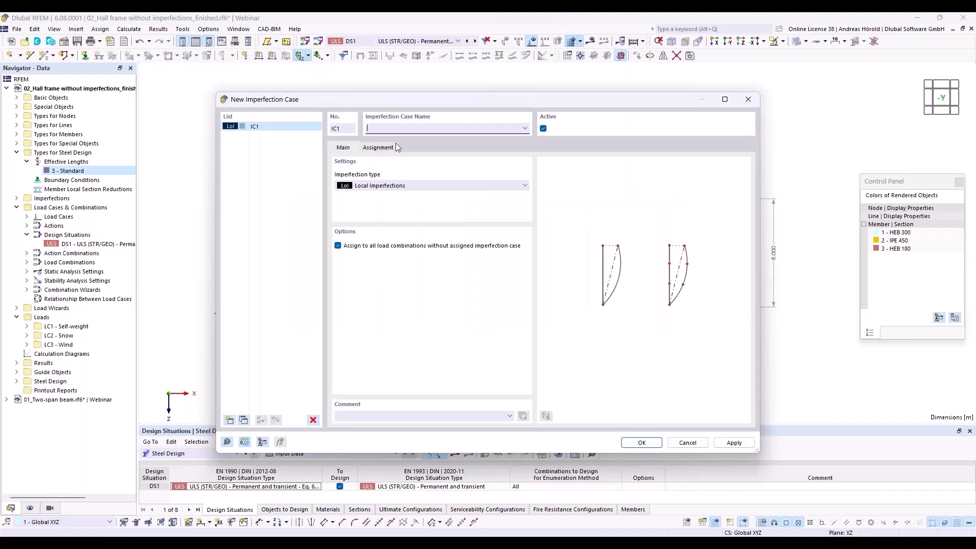
{"action": "type", "text": "Impo"}
{"action": "left_click", "coordinate": [643, 441]}
{"action": "left_click", "coordinate": [642, 443]}
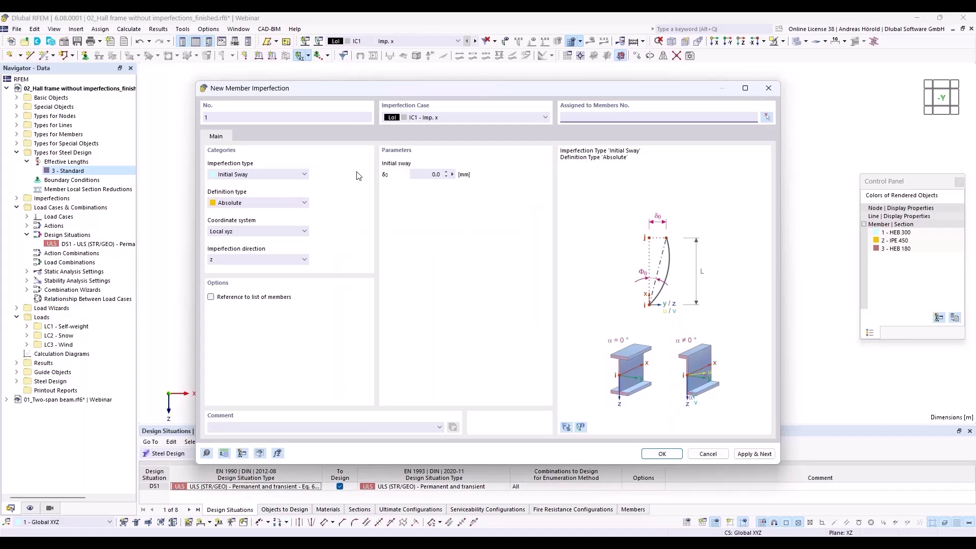
- Define an initial sway to EN 1993-1-1 in local z, picking the 8 m structure height from an inner column's base and top
{"action": "left_click", "coordinate": [261, 176]}
{"action": "left_click", "coordinate": [261, 176]}
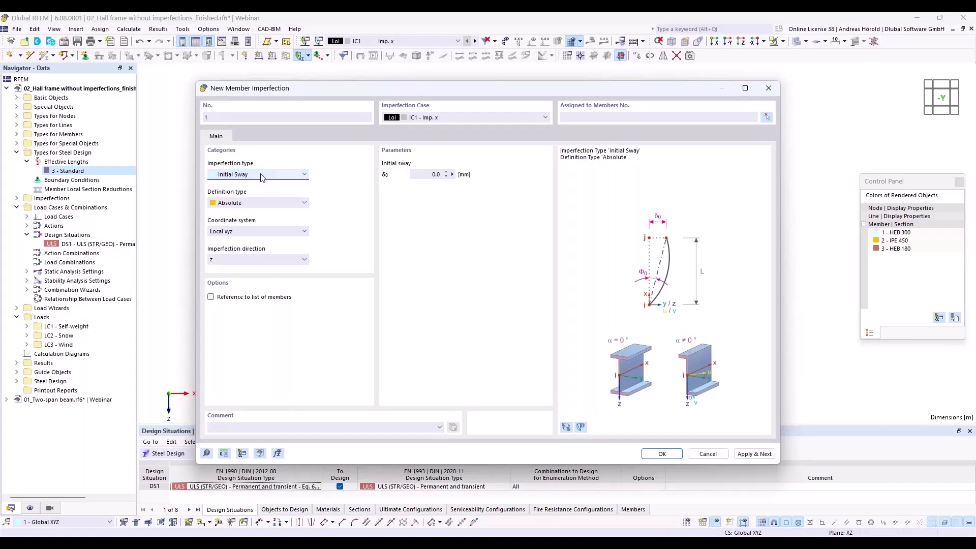
{"action": "left_click", "coordinate": [267, 203]}
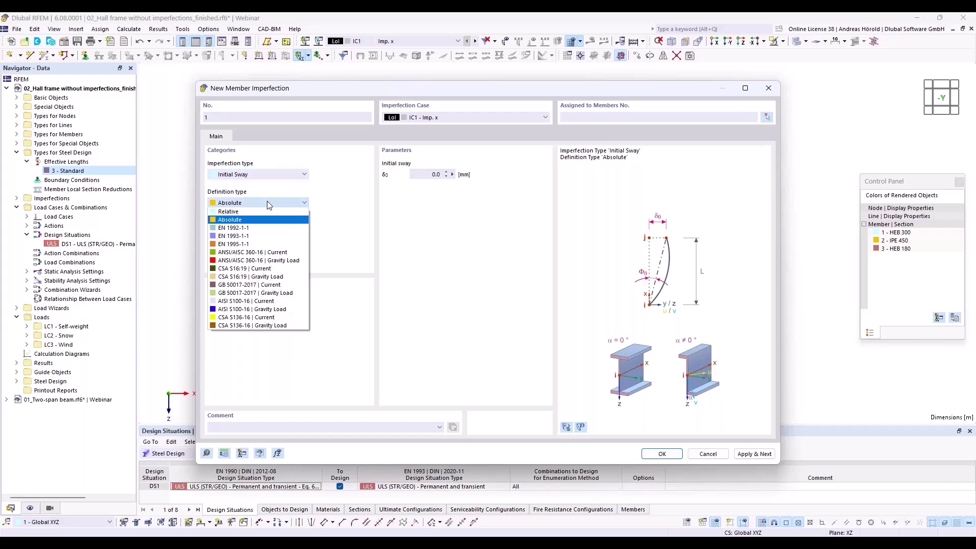
{"action": "left_click", "coordinate": [272, 235]}
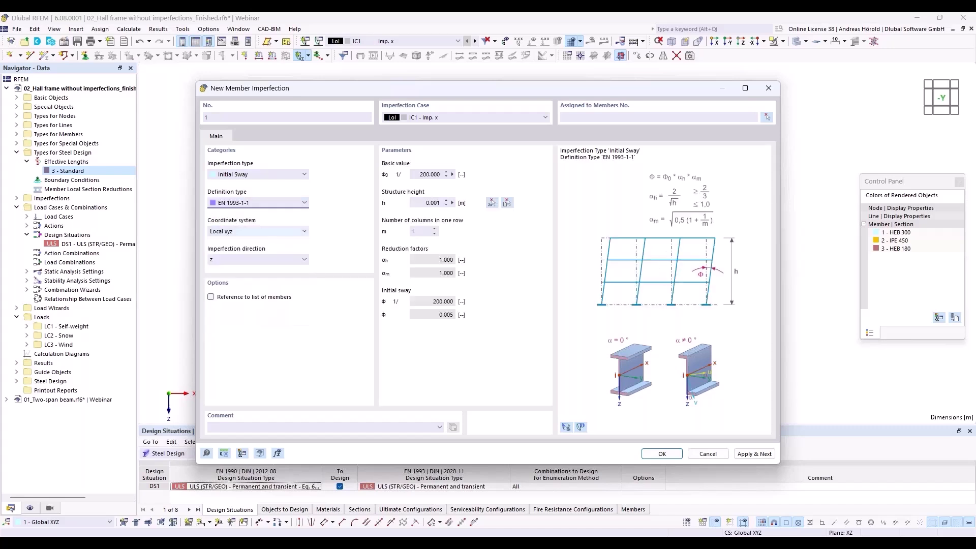
{"action": "left_click", "coordinate": [238, 258]}
{"action": "left_click", "coordinate": [237, 255]}
{"action": "left_click", "coordinate": [493, 203]}
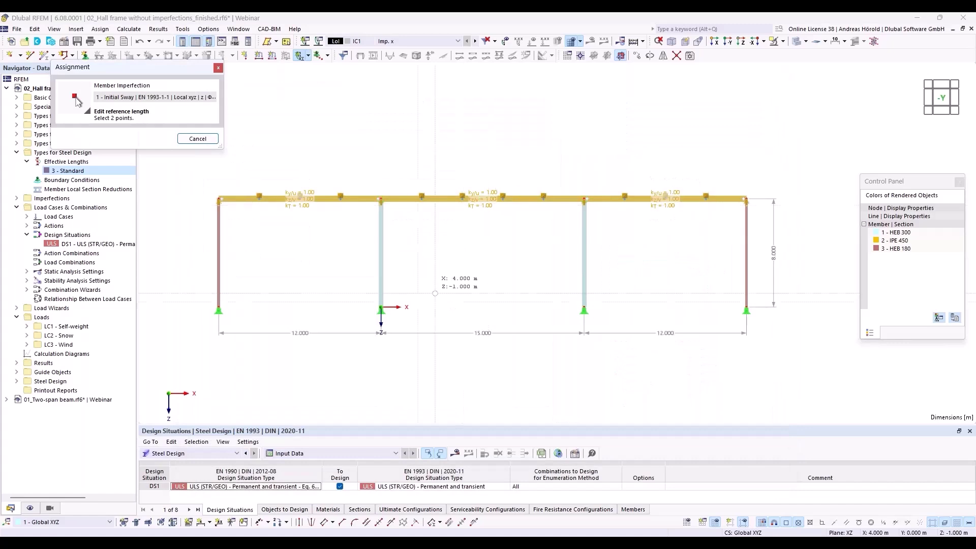
{"action": "left_click", "coordinate": [381, 307]}
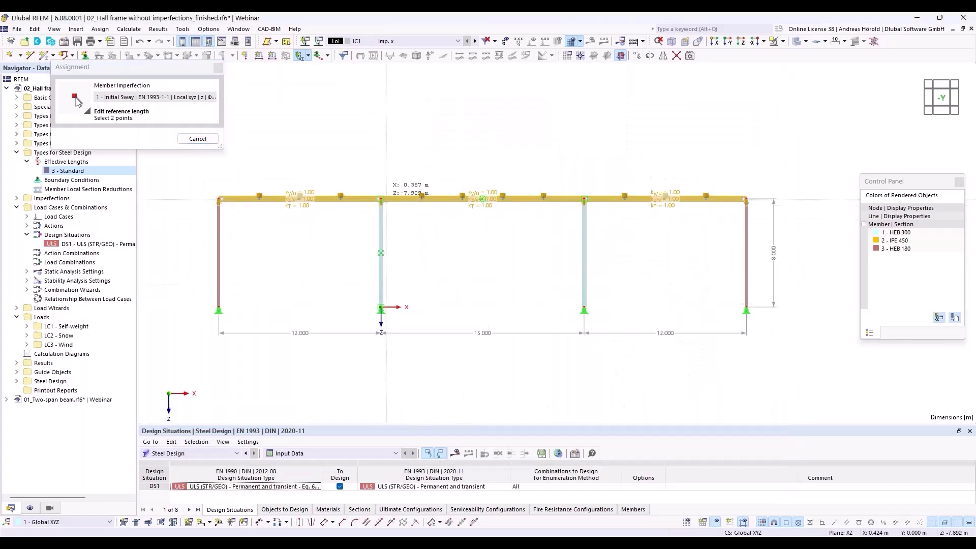
{"action": "left_click", "coordinate": [380, 198]}
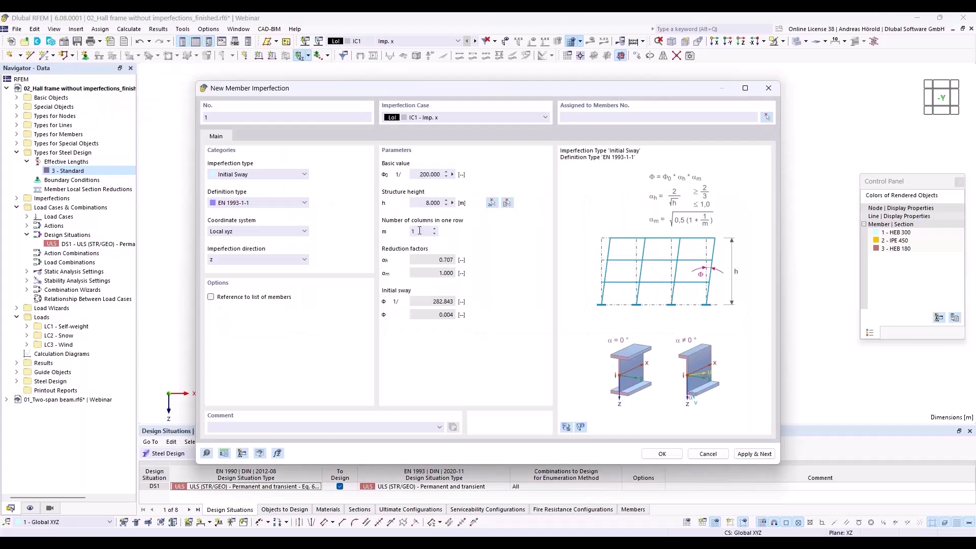
- Set four columns in one row, assign the initial sway to columns 1-4, and display the imperfections on the frame
{"action": "mouse_move", "coordinate": [511, 95]}
{"action": "left_mouse_down"}
{"action": "mouse_move", "coordinate": [514, 348]}
{"action": "mouse_move", "coordinate": [504, 95]}
{"action": "left_mouse_up"}
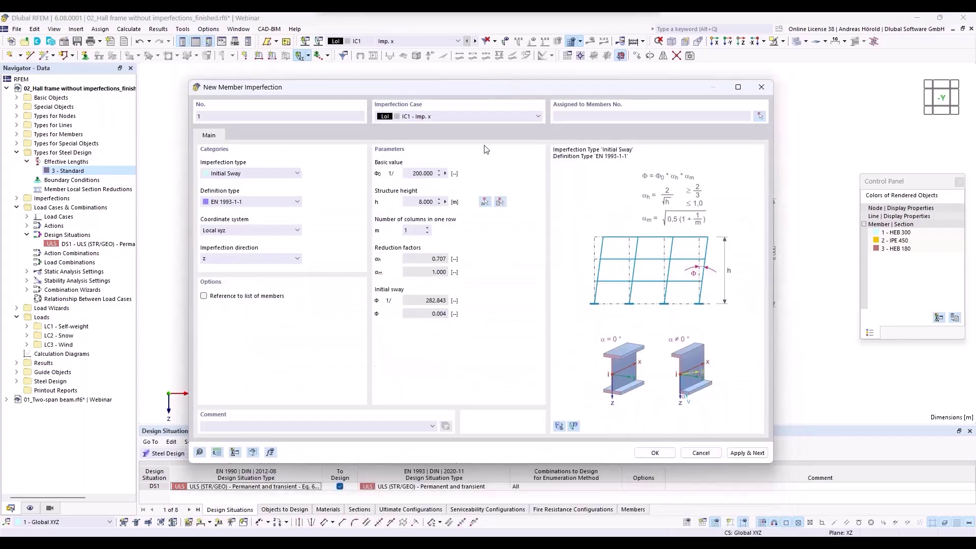
{"action": "left_click", "coordinate": [428, 228]}
{"action": "left_click", "coordinate": [428, 228]}
{"action": "left_click", "coordinate": [428, 228]}
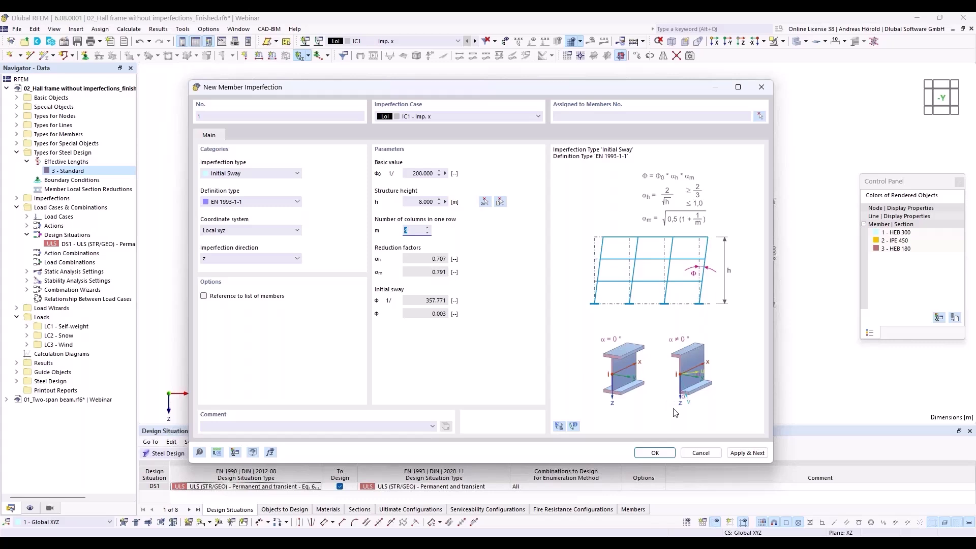
{"action": "left_click", "coordinate": [654, 452]}
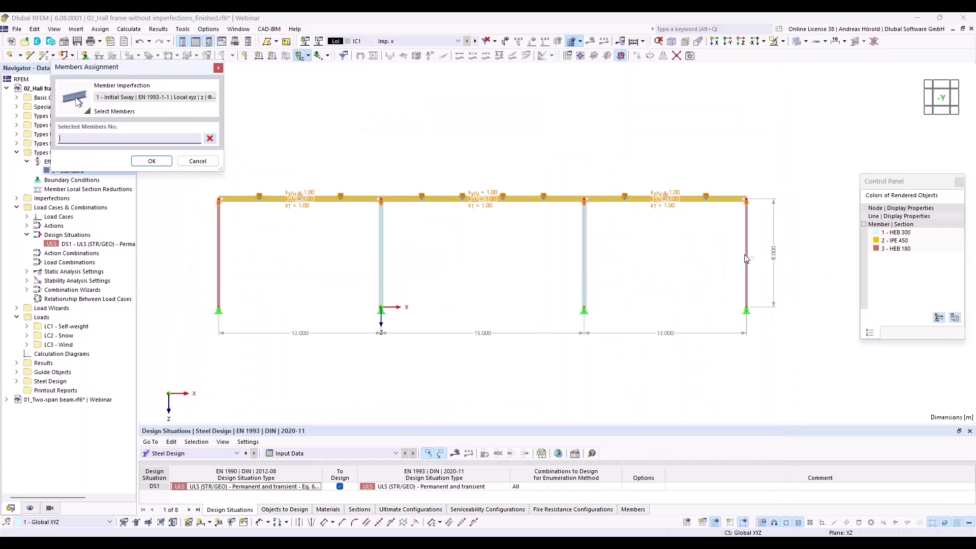
{"action": "left_click_drag", "start_coordinate": [797, 225], "coordinate": [217, 272]}
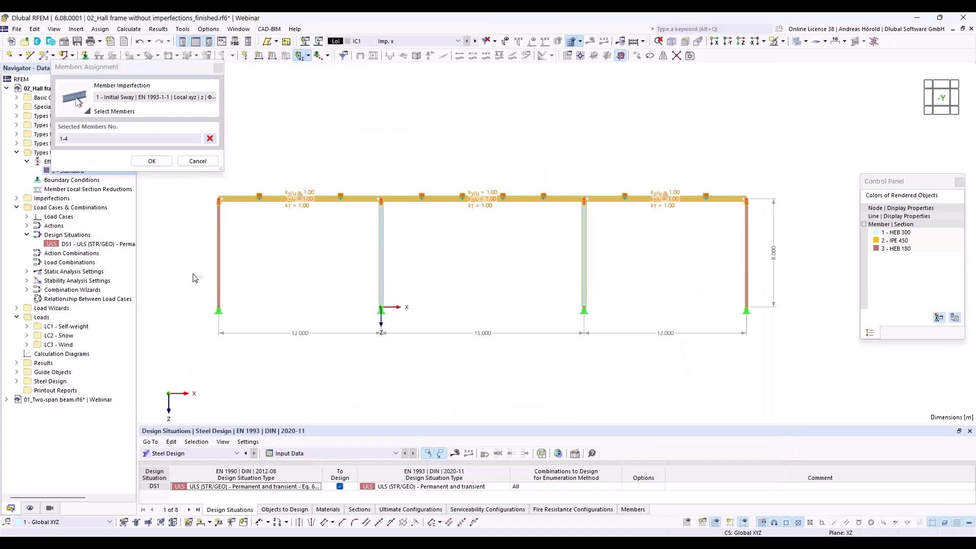
{"action": "left_click", "coordinate": [153, 161]}
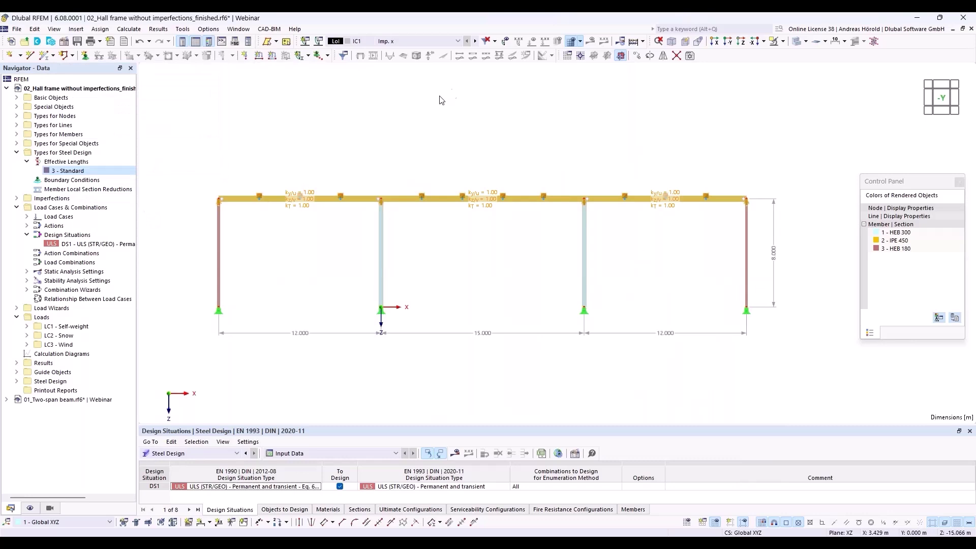
{"action": "left_click", "coordinate": [506, 41]}
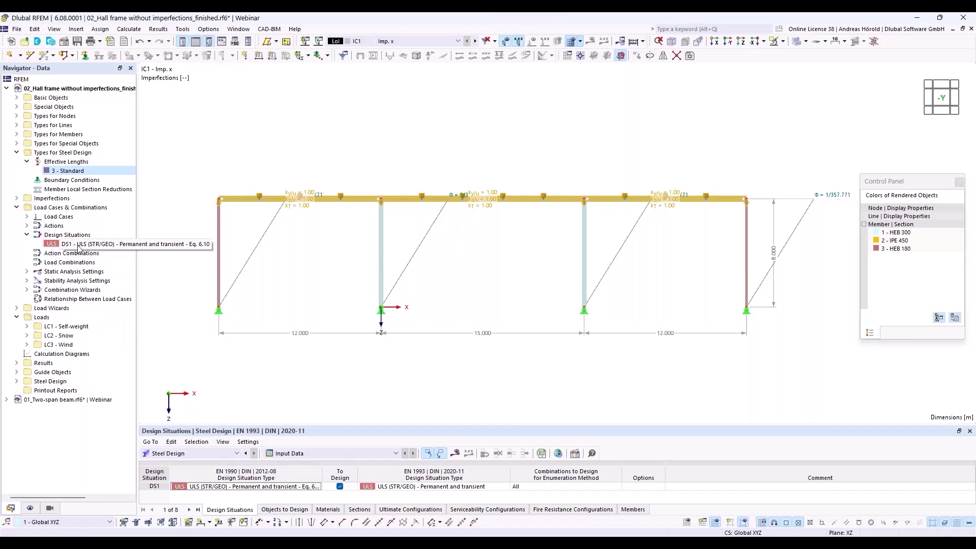
- Check the imperfection case option in the combination wizard of design situation DS1, and calculate all
{"action": "left_click", "coordinate": [83, 247]}
{"action": "double_click", "coordinate": [83, 247]}
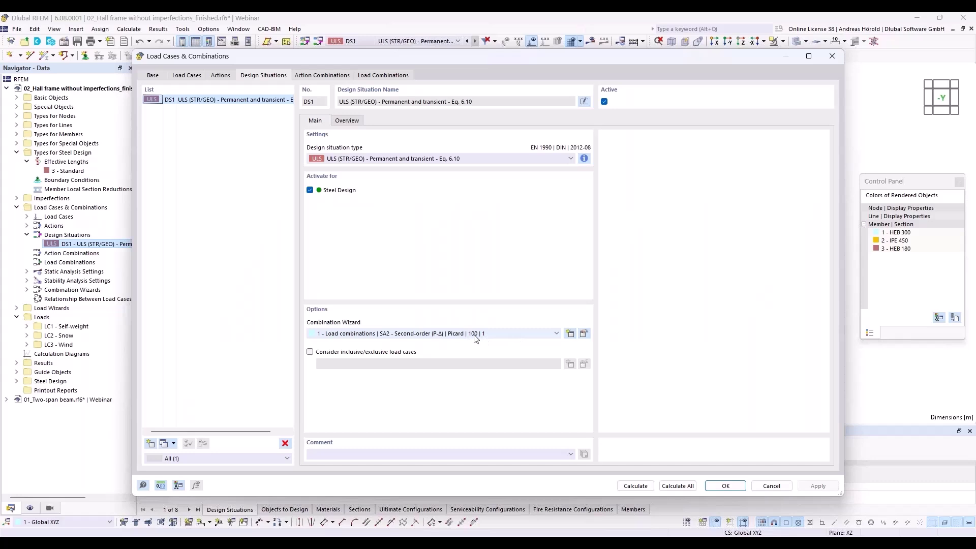
{"action": "left_click", "coordinate": [583, 334]}
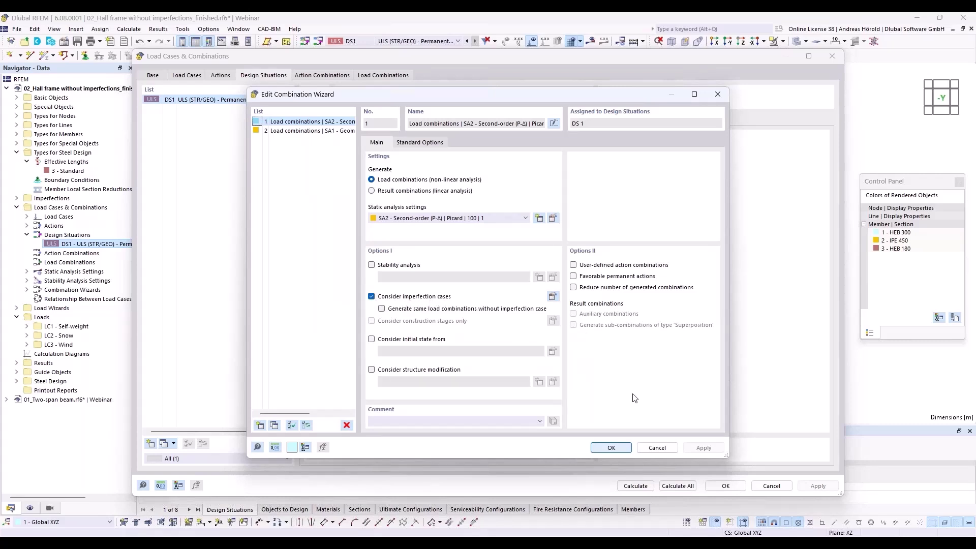
{"action": "left_click", "coordinate": [611, 447]}
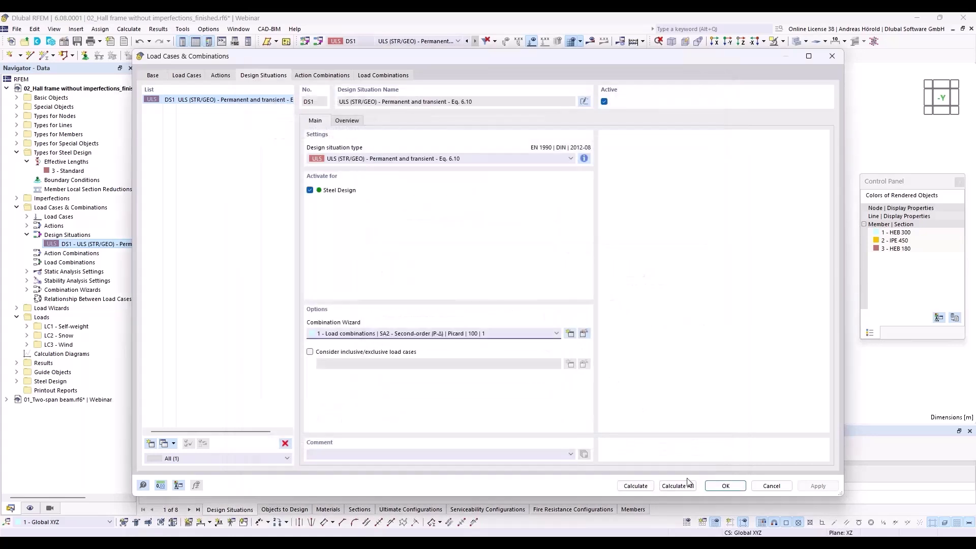
{"action": "left_click", "coordinate": [677, 485]}
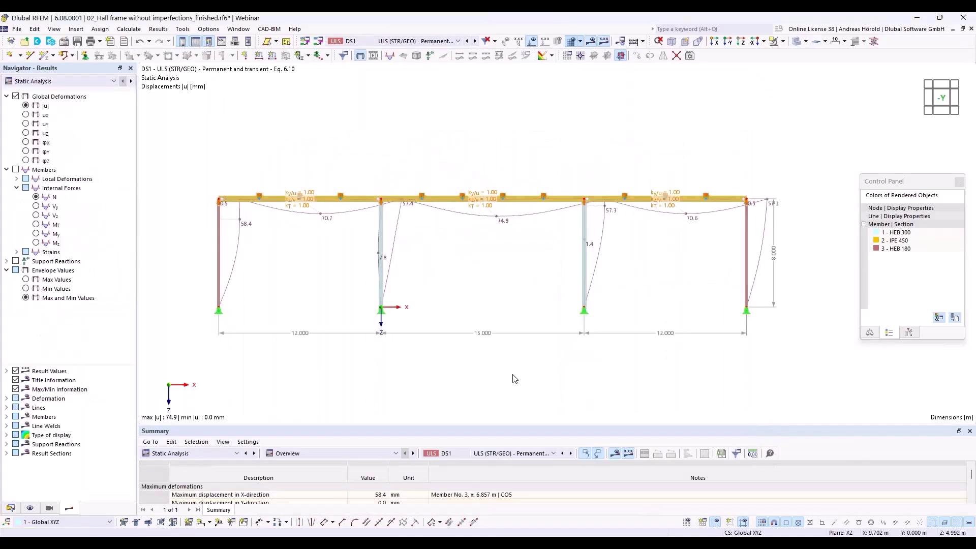
- Show the steel design's table of design ratios on members and enlarge it to view all checks
{"action": "left_click", "coordinate": [205, 454]}
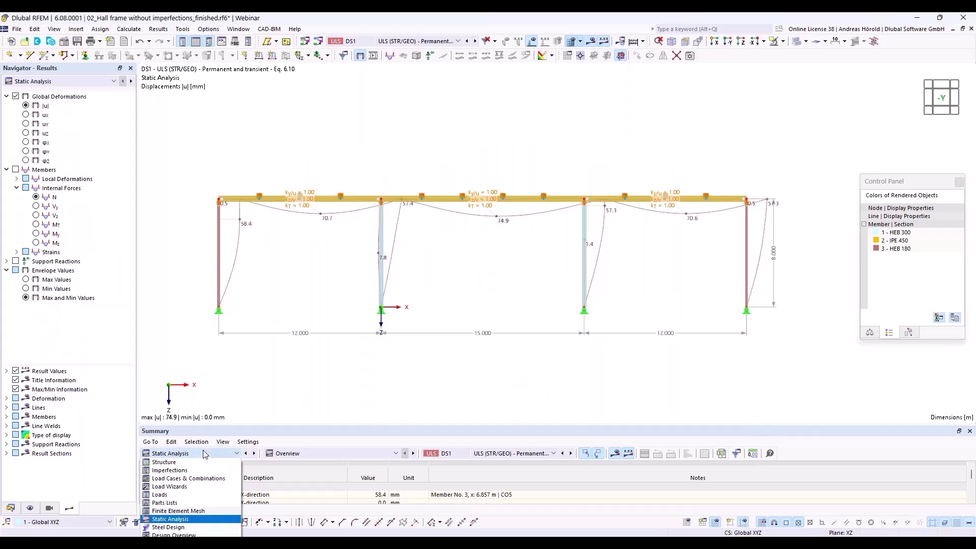
{"action": "left_click", "coordinate": [198, 528]}
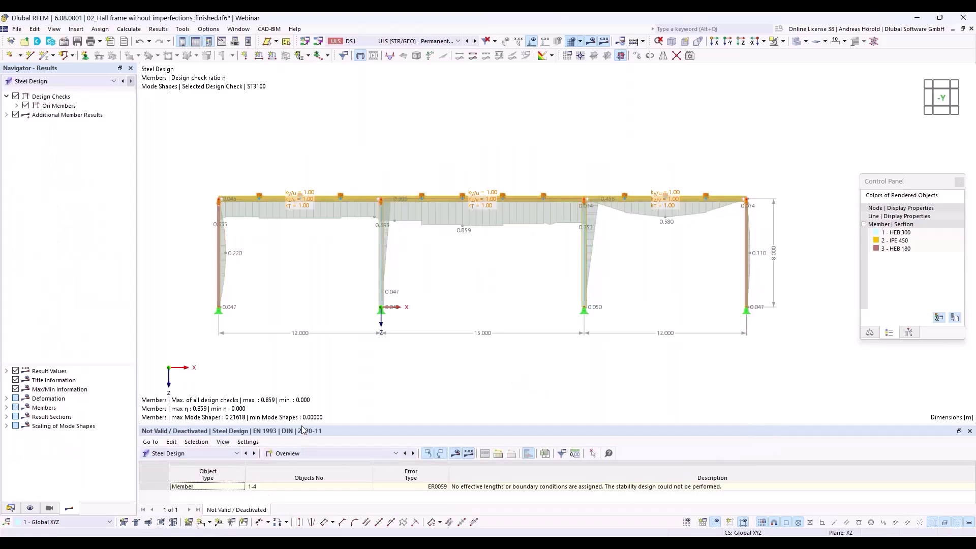
{"action": "left_click_drag", "start_coordinate": [302, 427], "coordinate": [305, 352]}
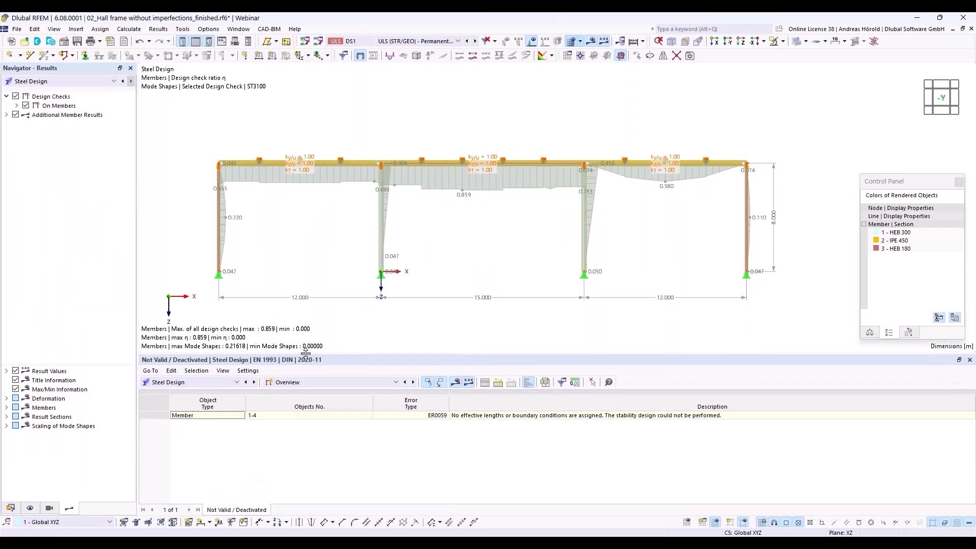
{"action": "left_click", "coordinate": [337, 379]}
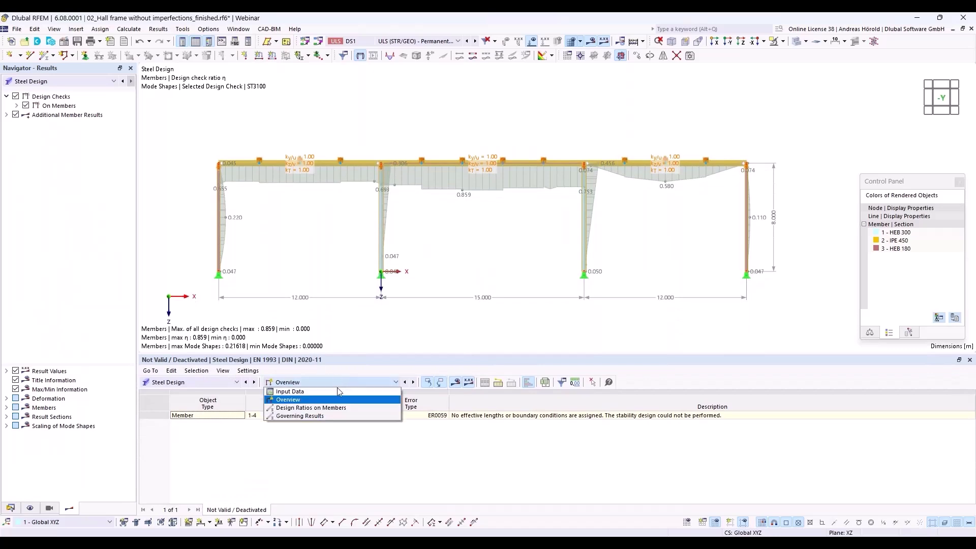
{"action": "left_click", "coordinate": [338, 412]}
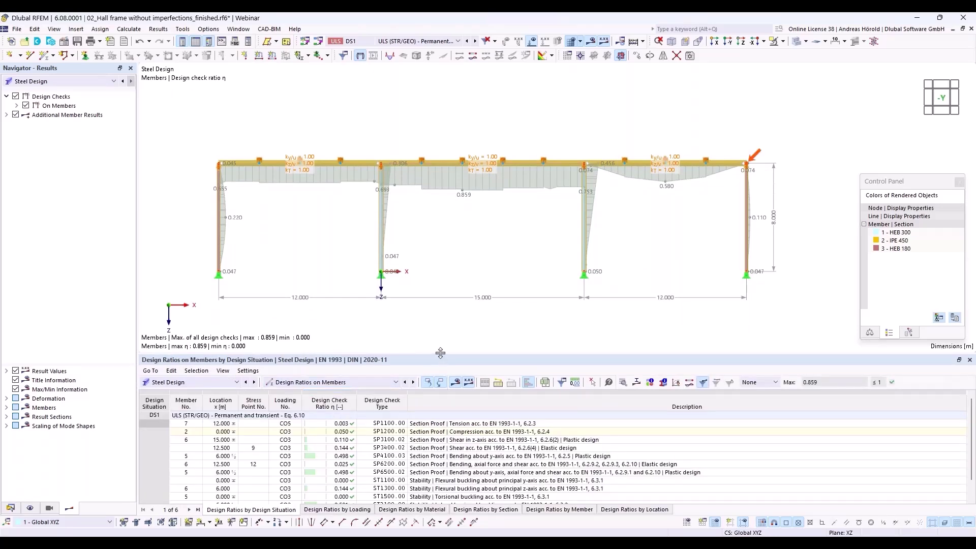
{"action": "left_click_drag", "start_coordinate": [440, 347], "coordinate": [452, 304]}
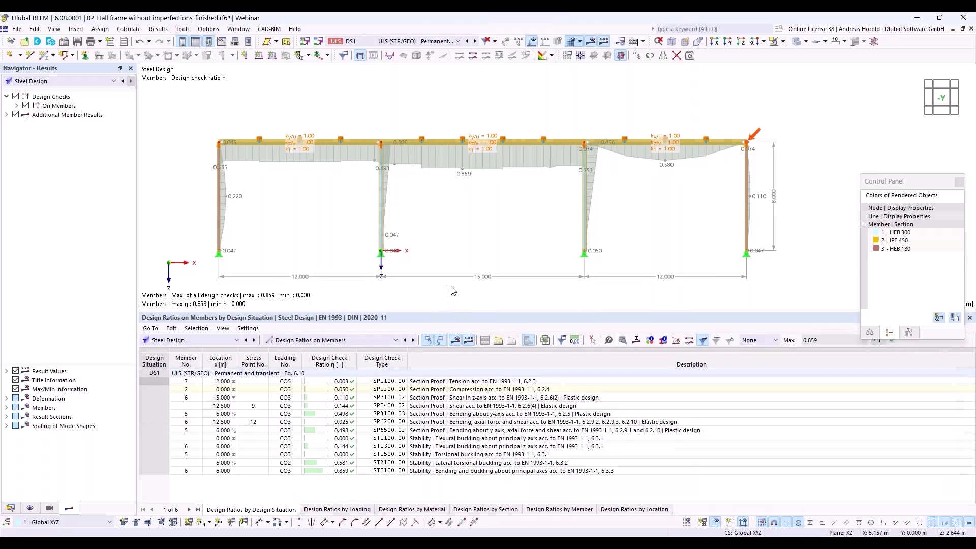